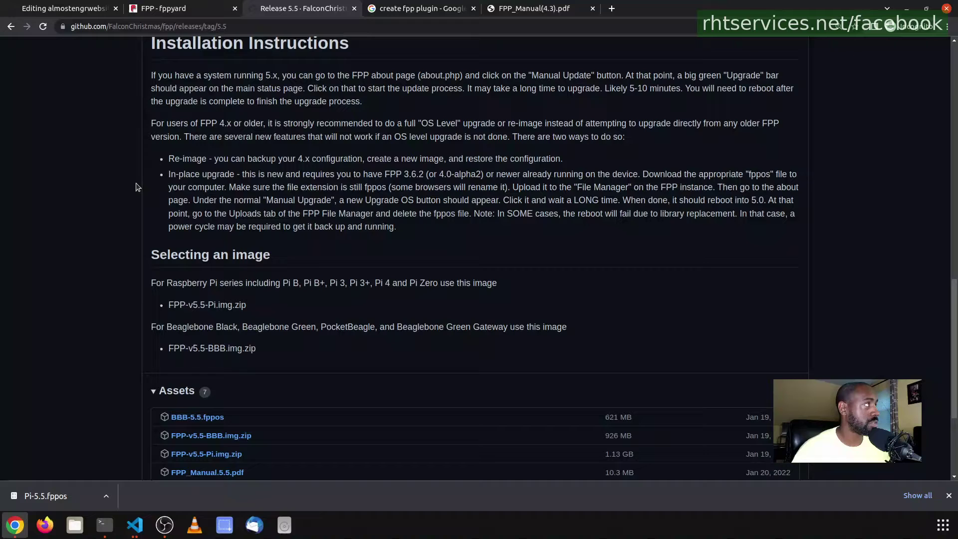
drag(168, 175, 610, 243)
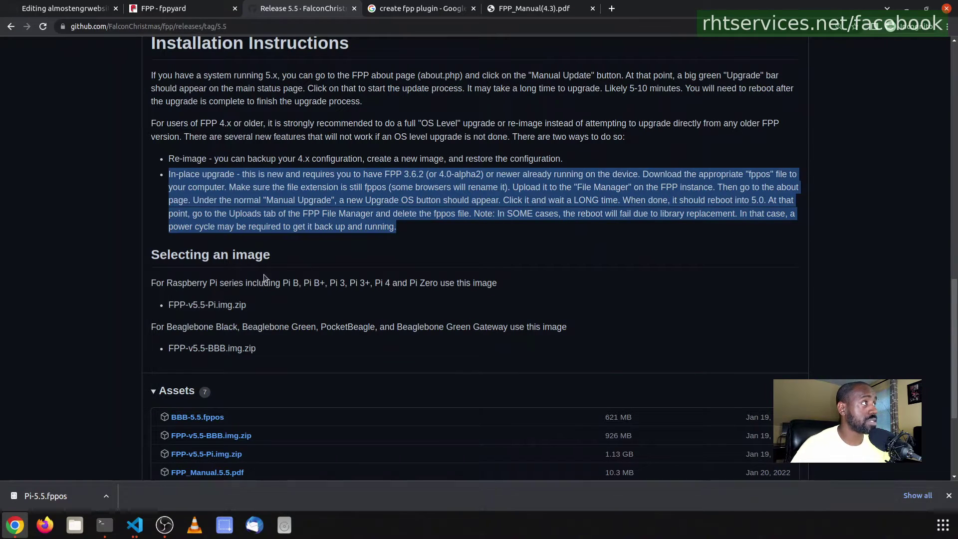
key(ctrl+plus)
key(ctrl+plus)
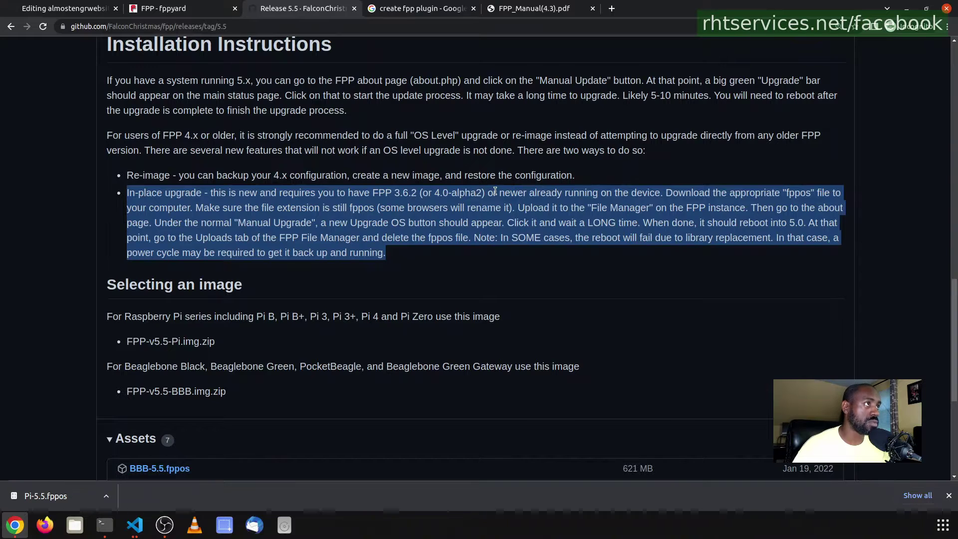
drag(495, 191, 771, 219)
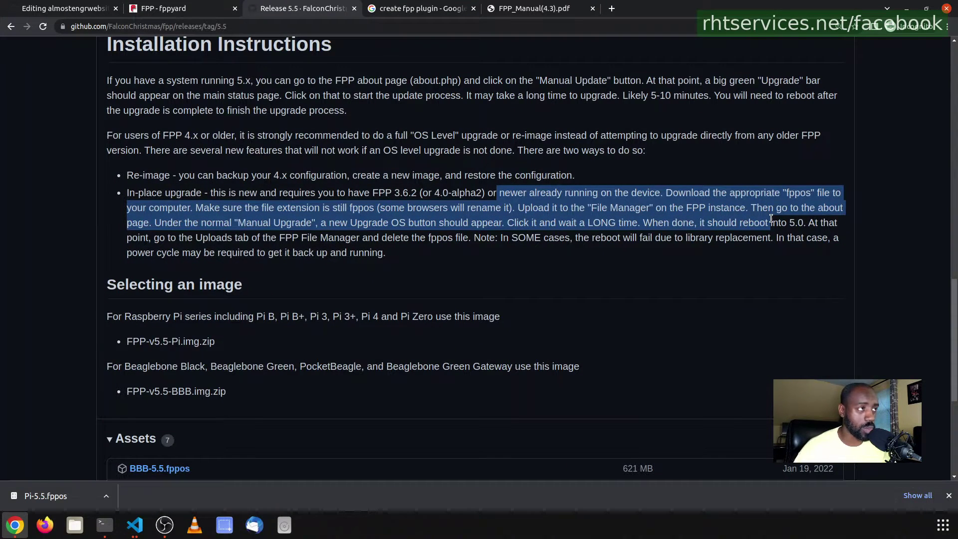
click(675, 204)
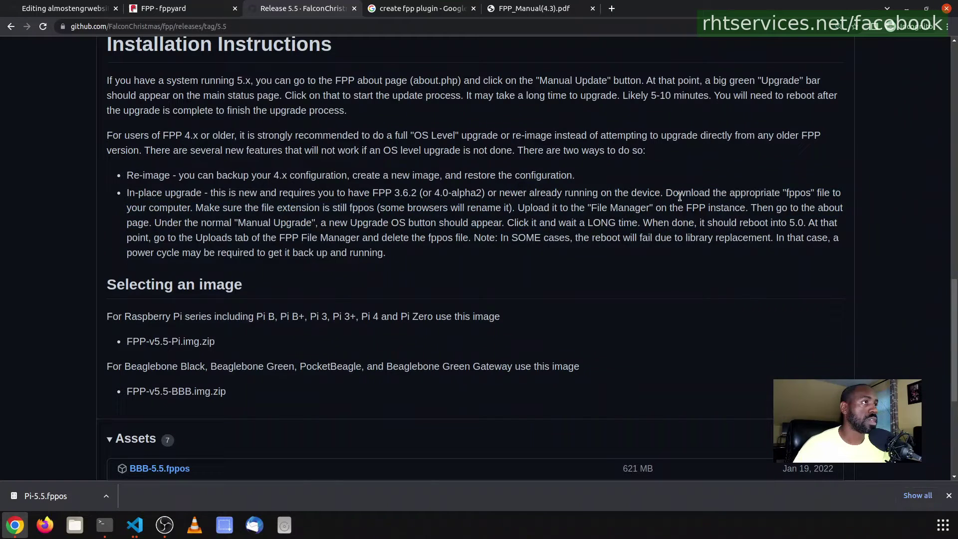
drag(680, 196, 782, 224)
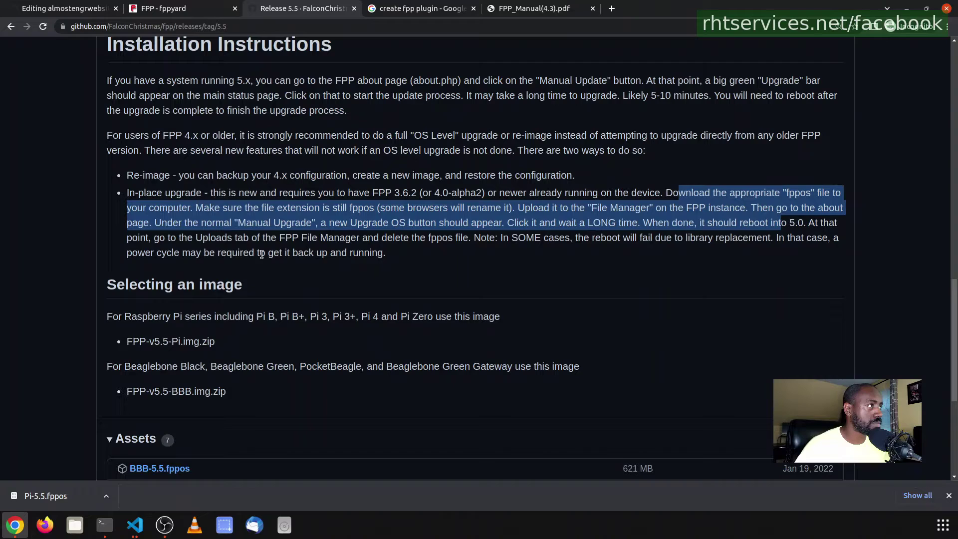
click(95, 243)
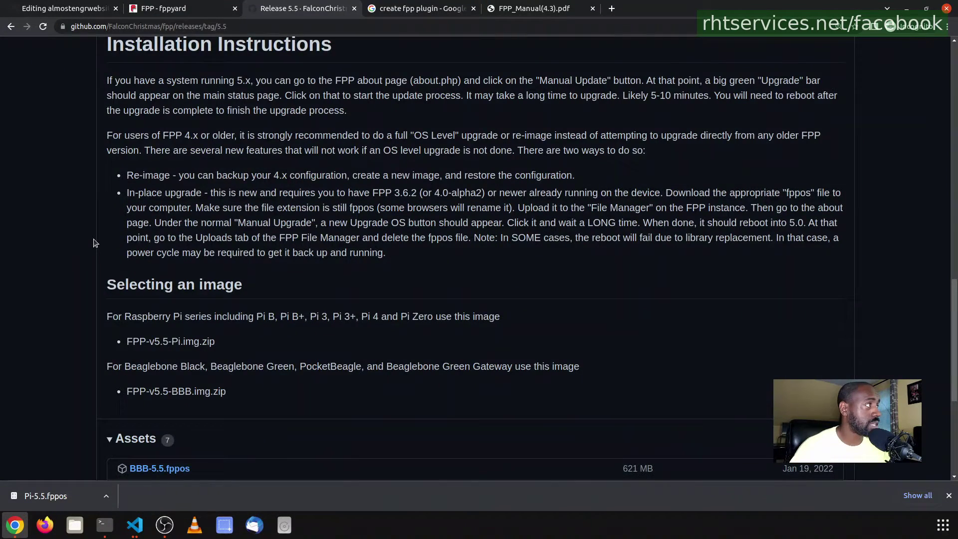
scroll(98, 299, down, 3)
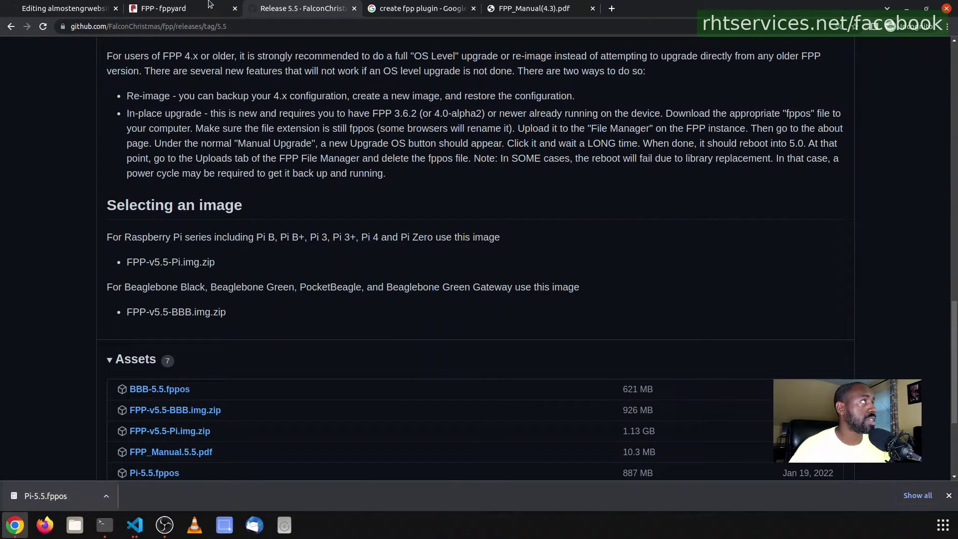
Switch to the FPP web interface, enlarge the page, and note the current FPP version
click(169, 9)
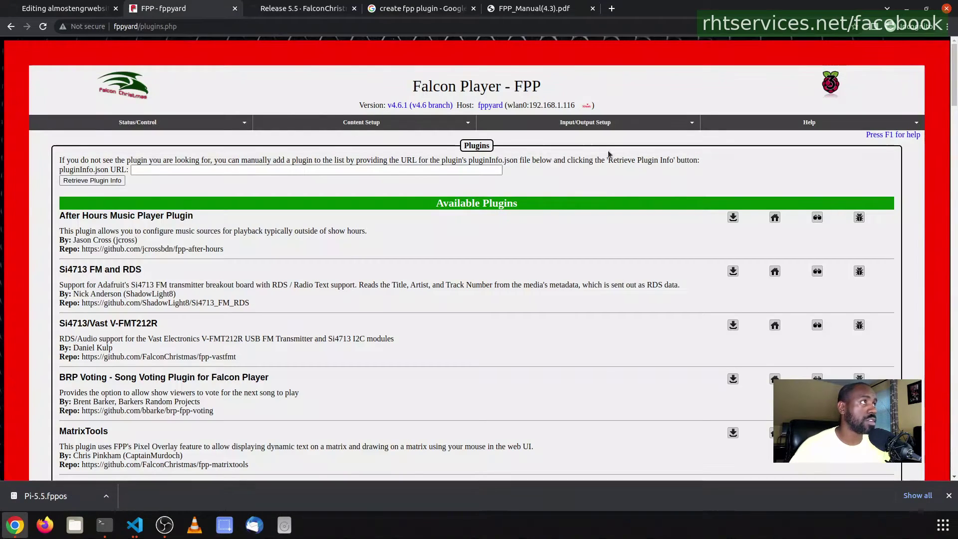
key(ctrl+plus)
key(ctrl+plus)
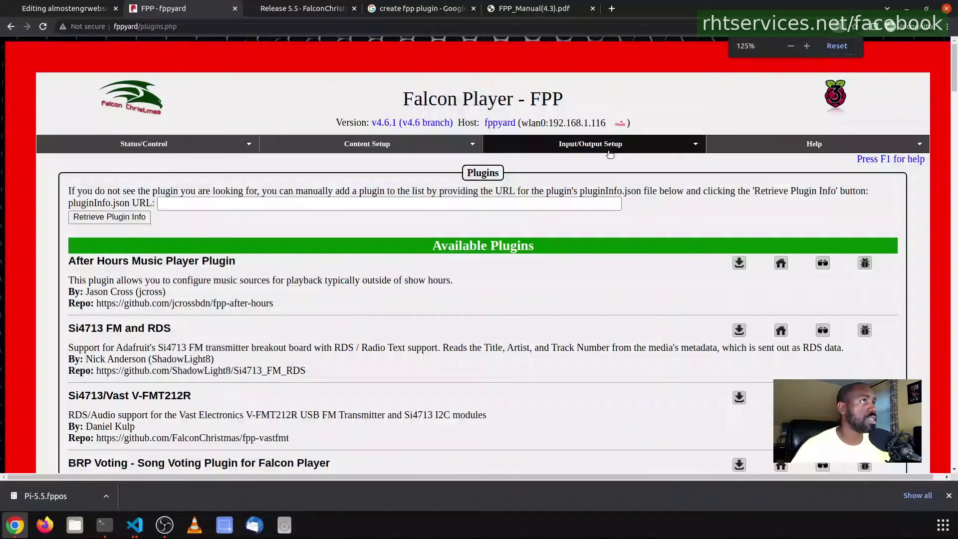
drag(368, 122, 451, 125)
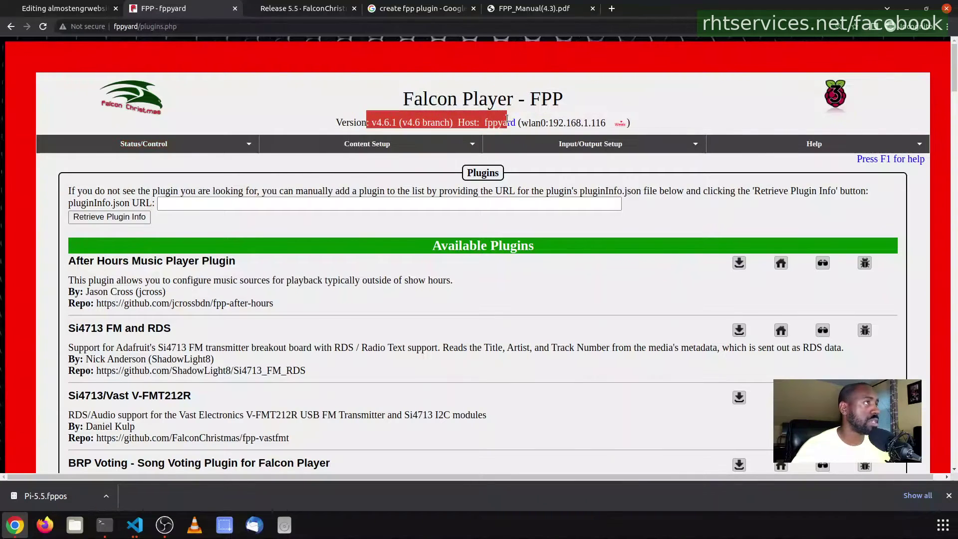
click(451, 124)
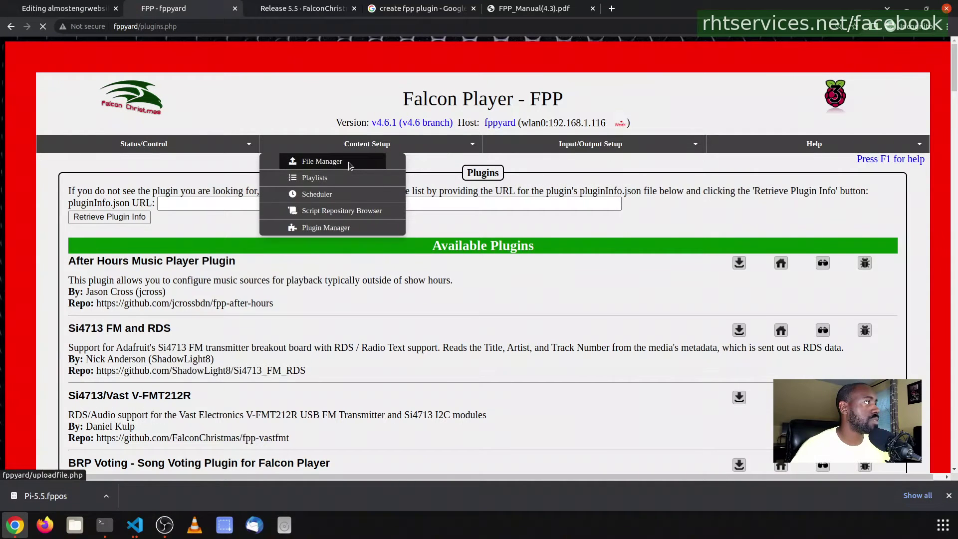
In File Manager's Uploads, delete the aluminum-and-copper-wire-connections-are-bad.md file
click(348, 160)
click(498, 192)
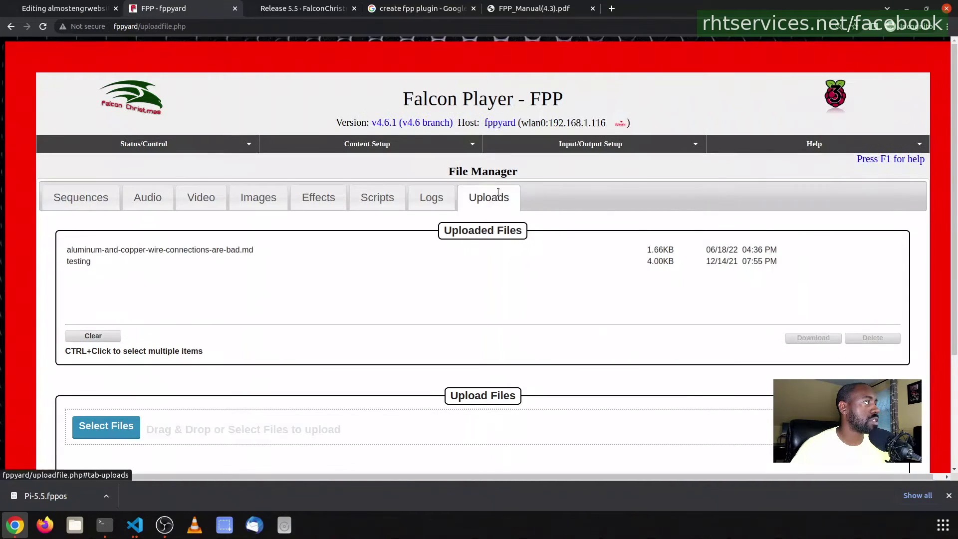
scroll(300, 239, down, 4)
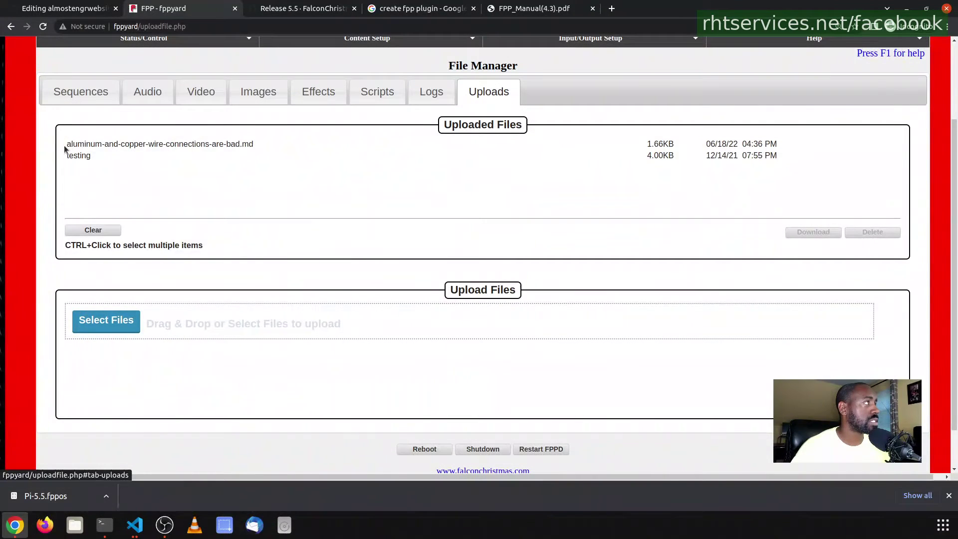
click(74, 155)
click(86, 146)
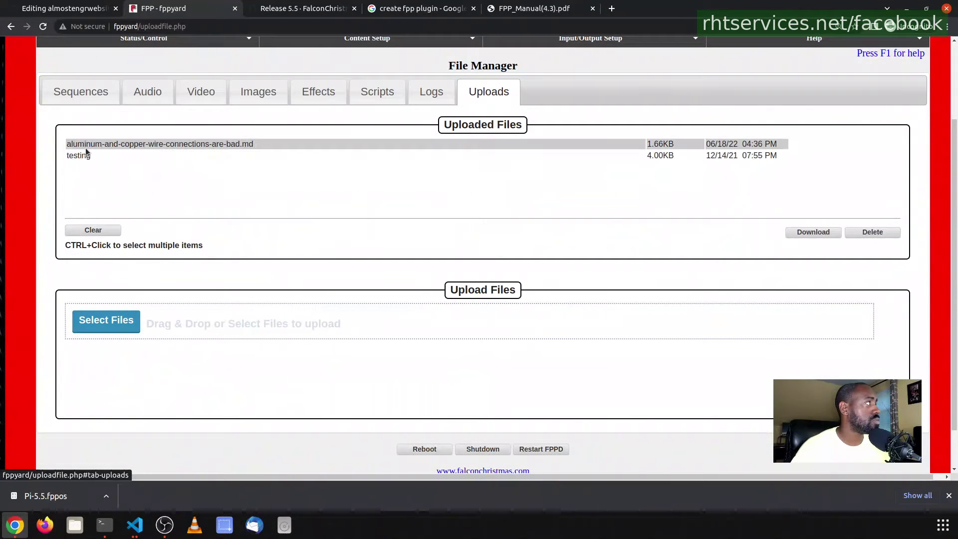
click(857, 233)
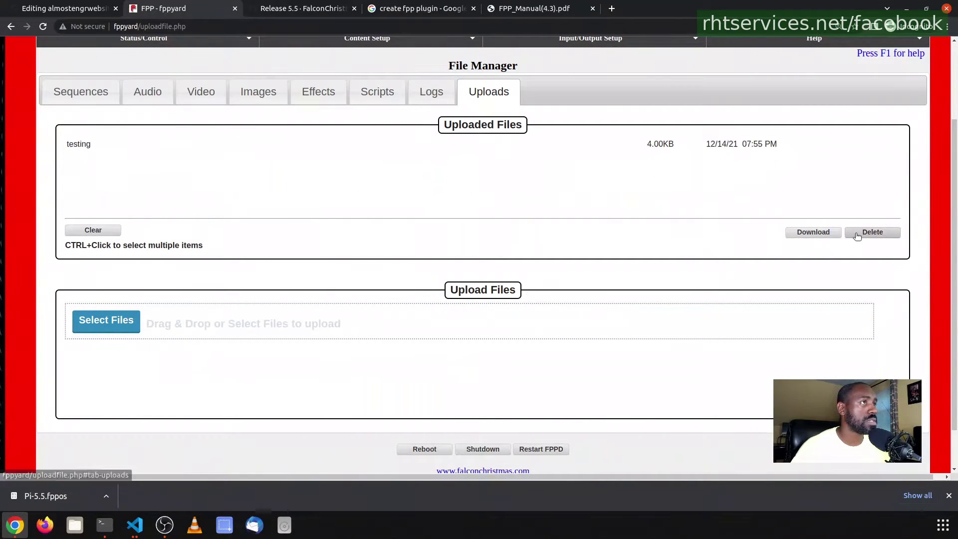
Upload Pi-5.5.fppos from the Downloads folder
click(131, 319)
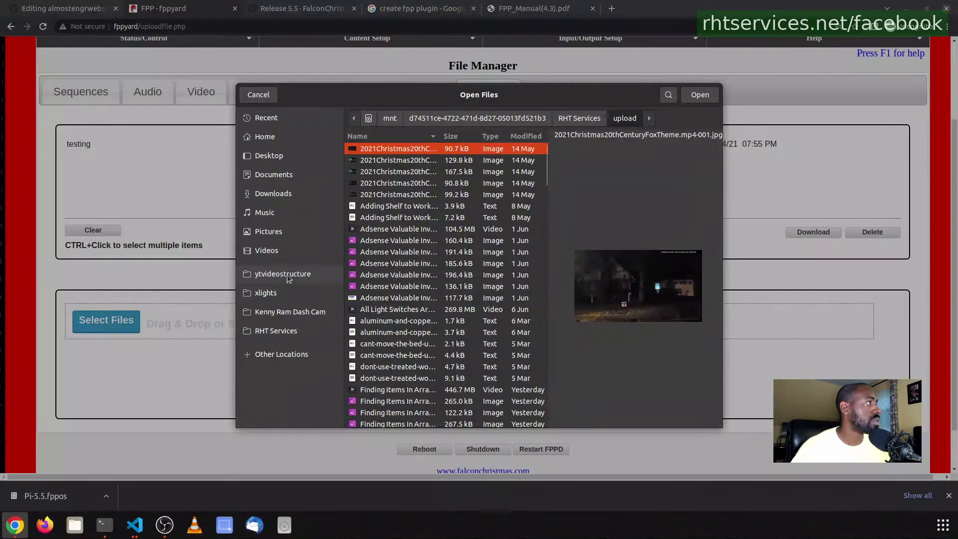
click(279, 194)
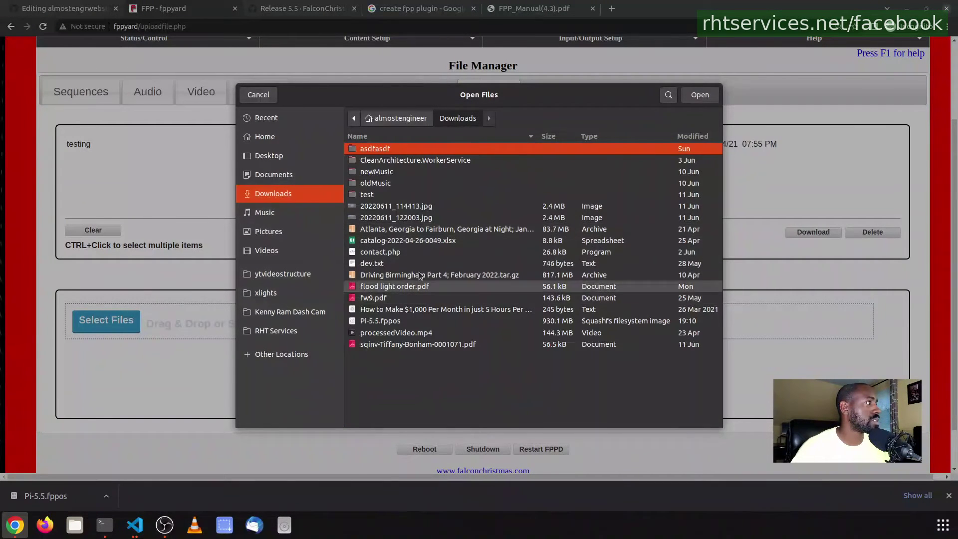
double_click(408, 319)
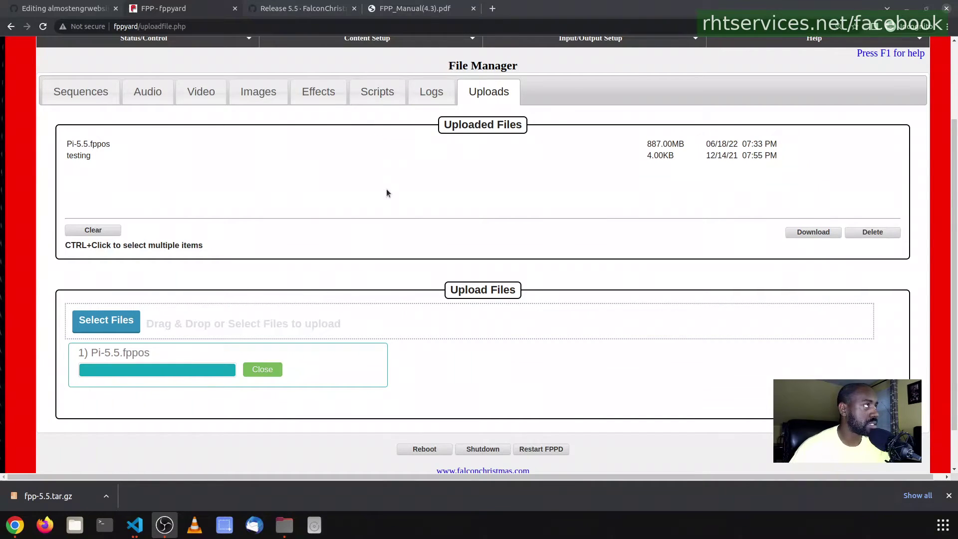
key(ctrl+Tab)
scroll(382, 219, up, 3)
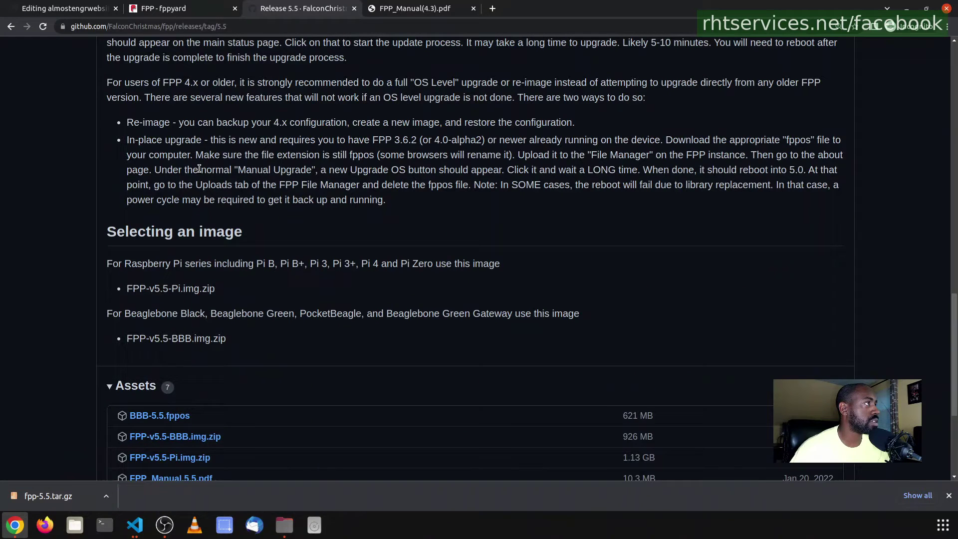
drag(199, 169, 567, 176)
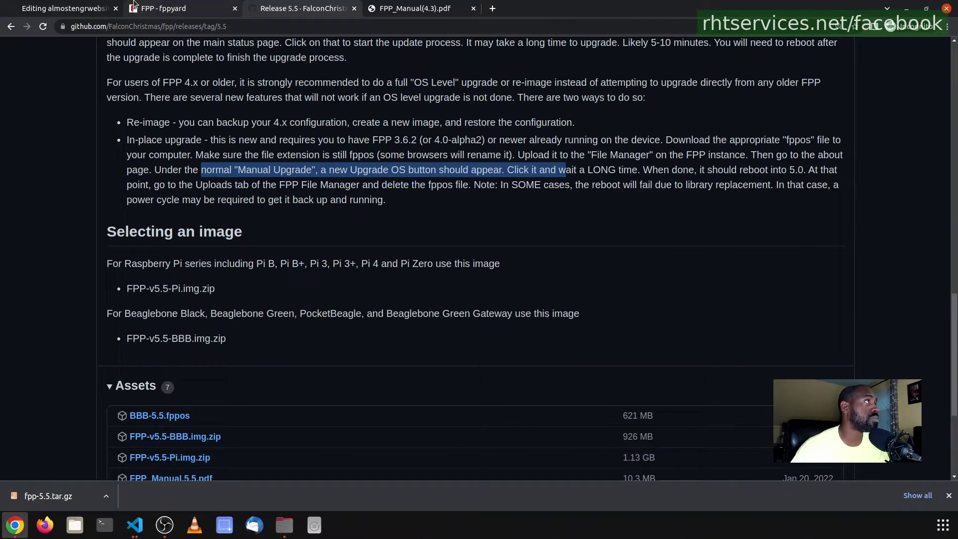
click(165, 8)
scroll(322, 190, up, 3)
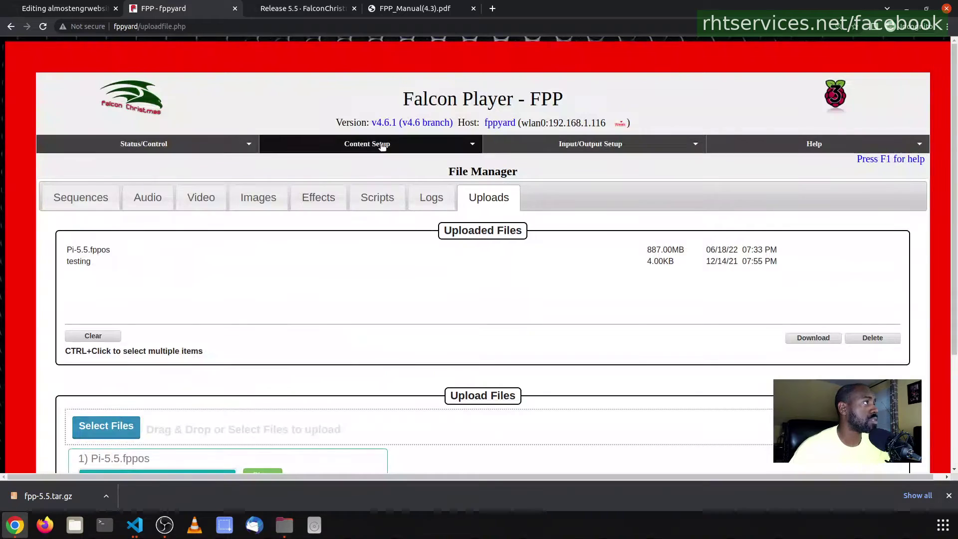
Open the About FPP page with the version details
click(381, 144)
click(420, 123)
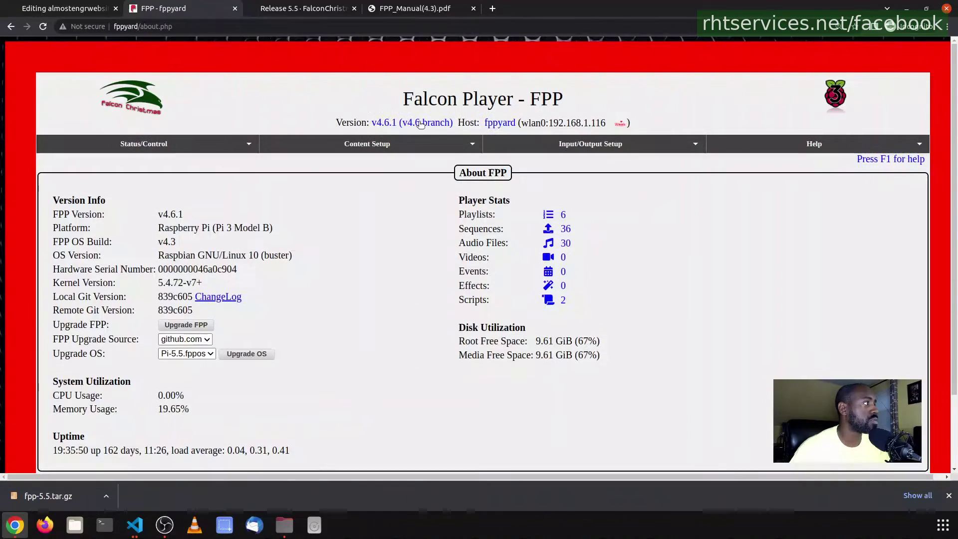
scroll(210, 269, down, 2)
Choose Pi-5.5.fppos as the Upgrade OS file and start the upgrade
click(211, 266)
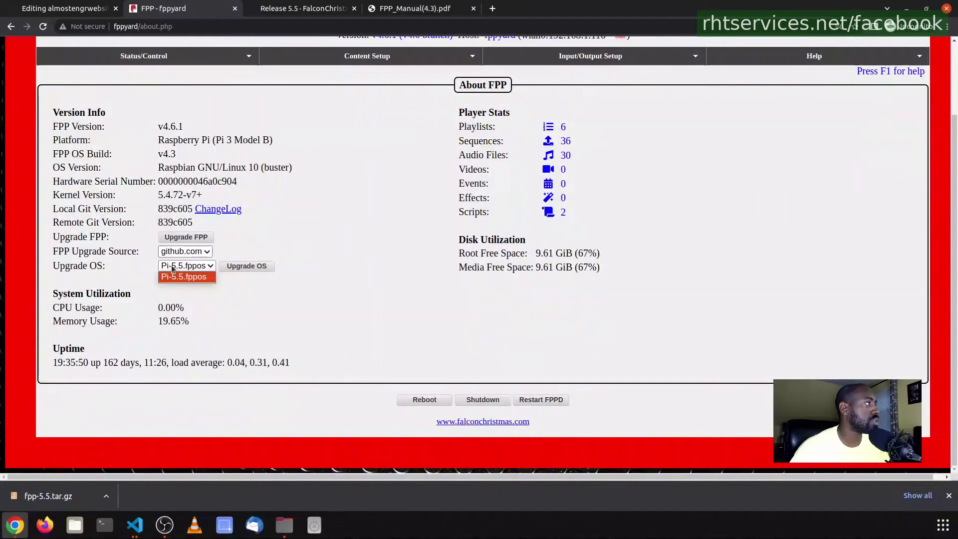
click(60, 259)
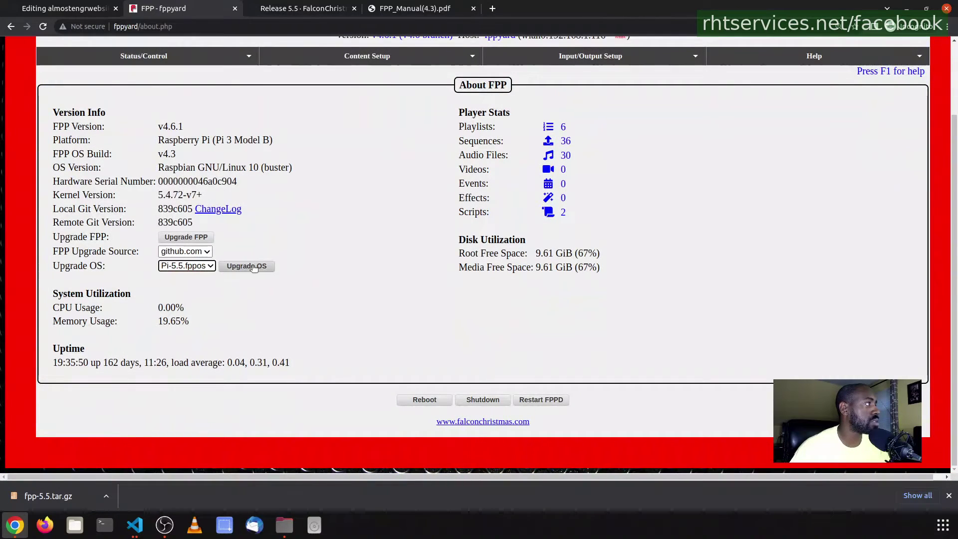
click(189, 267)
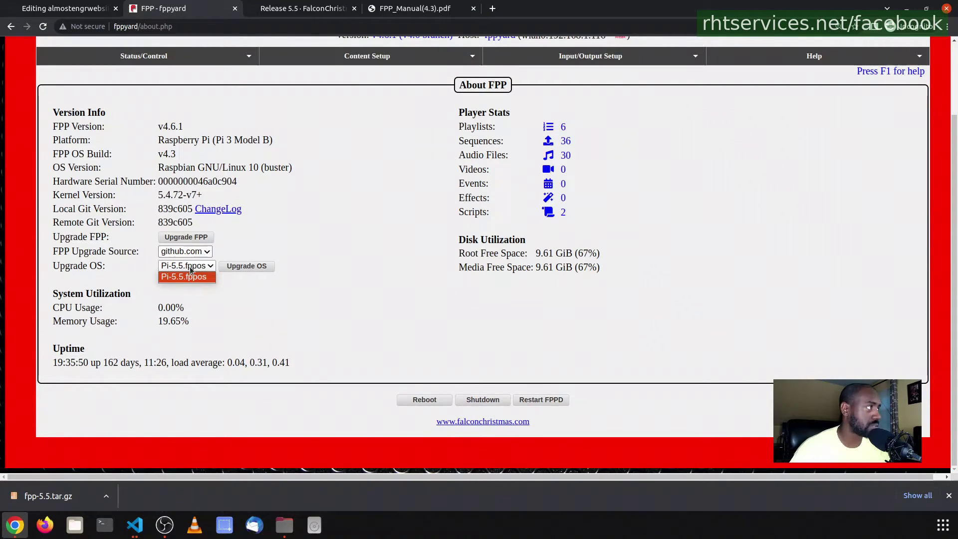
click(247, 265)
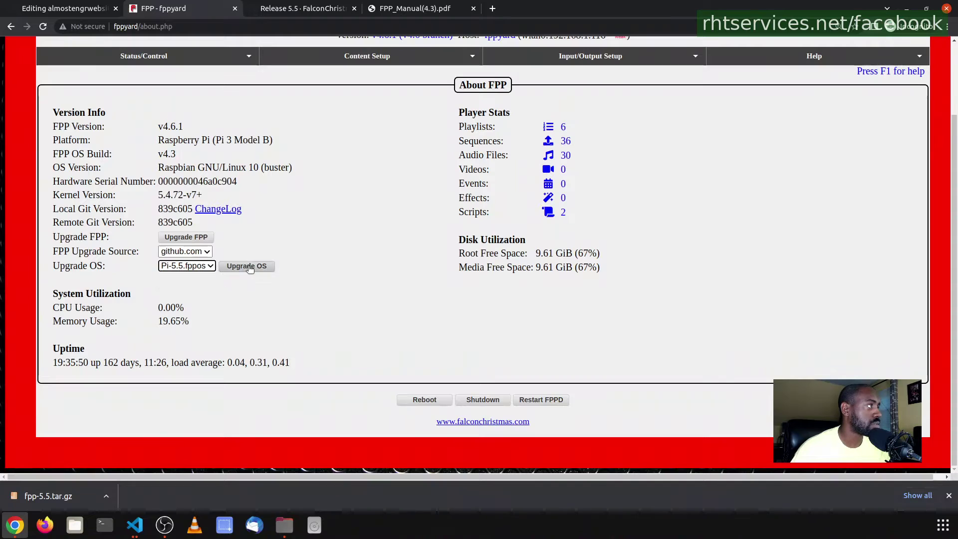
click(186, 265)
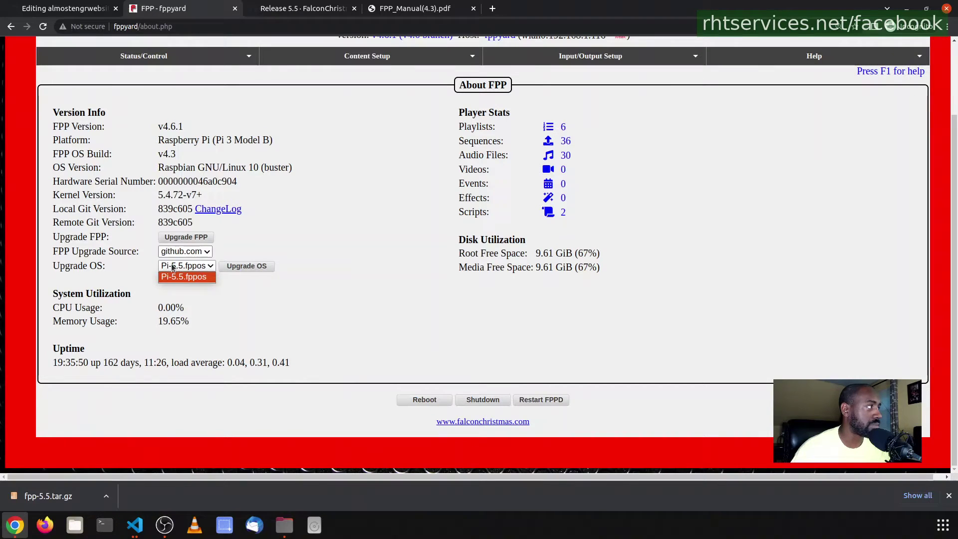
click(181, 272)
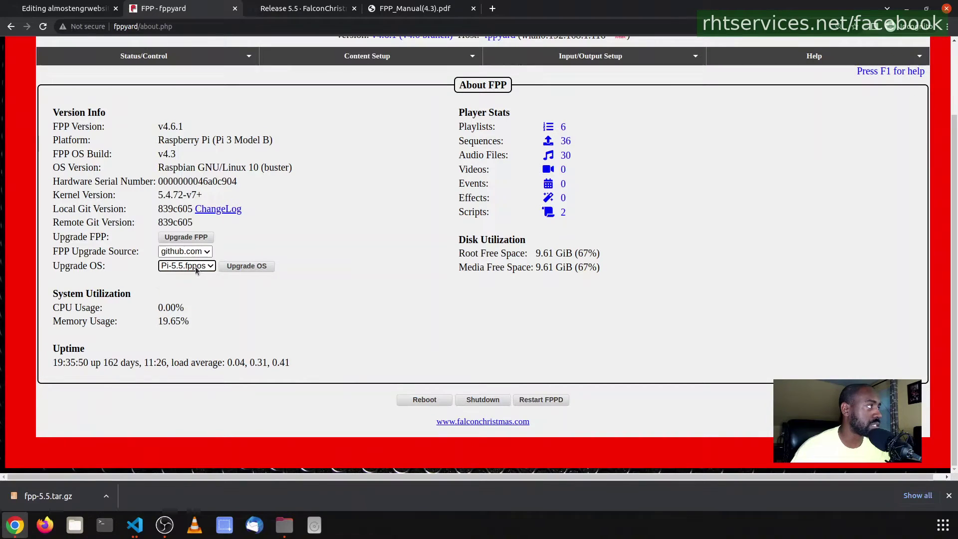
click(237, 268)
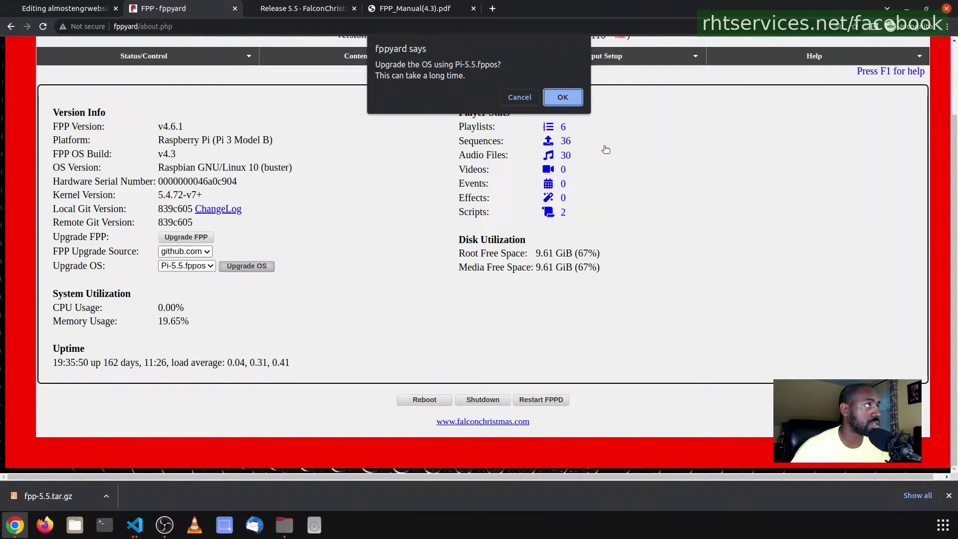
Confirm the OS upgrade, let the log finish, and go to the upgraded FPP v5.5 tab
click(557, 97)
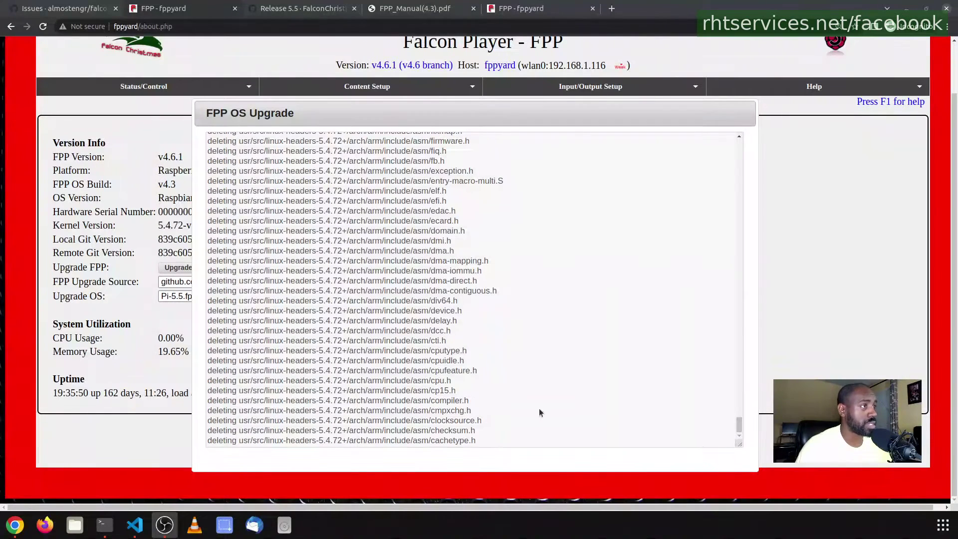
mouse_move(739, 425)
mouse_down()
mouse_move(747, 239)
mouse_move(740, 424)
mouse_up()
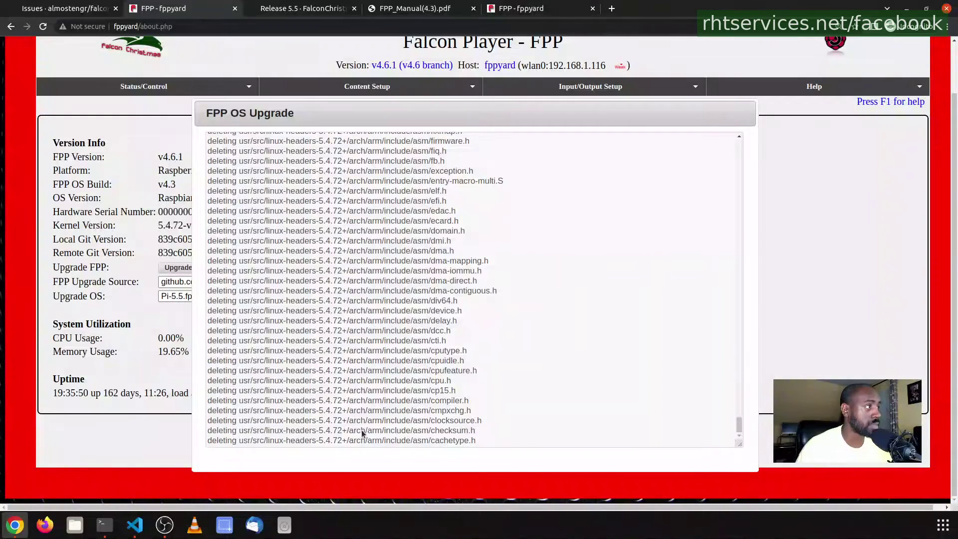
drag(339, 440, 454, 442)
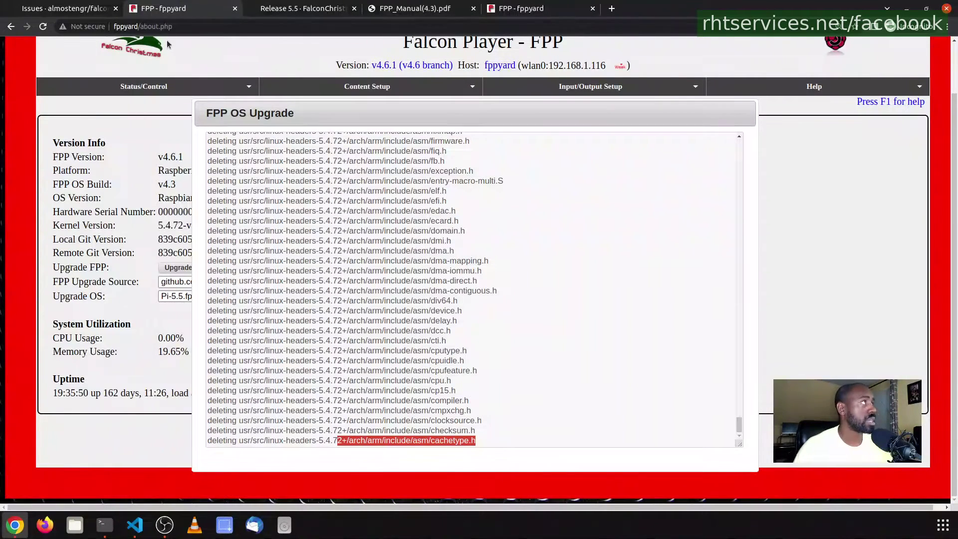
click(175, 27)
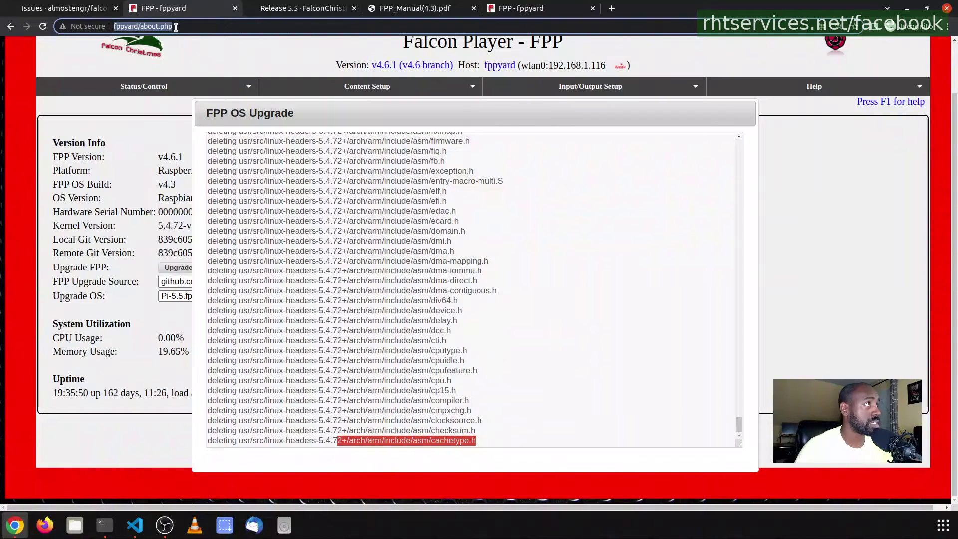
click(496, 6)
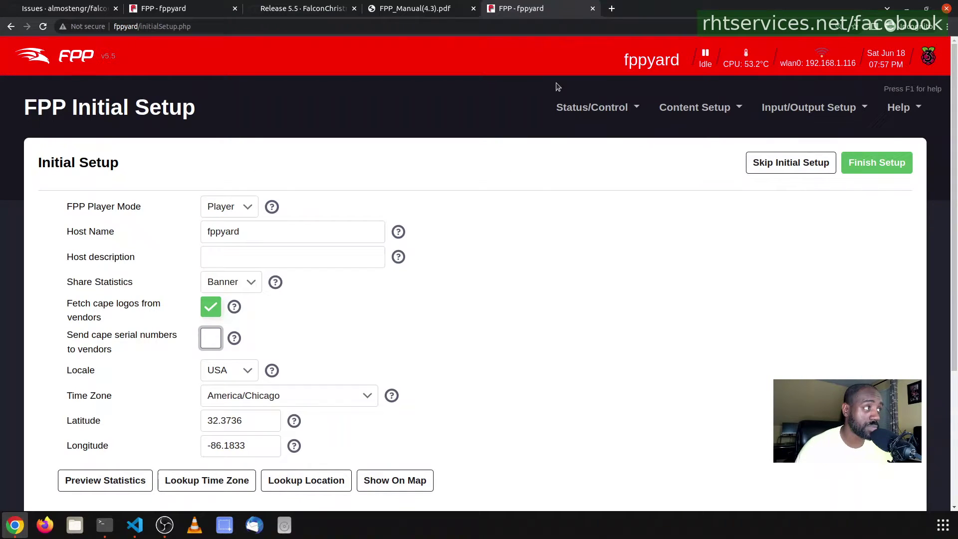
Leave Initial Setup for the Status/Control Status Page
scroll(657, 253, down, 2)
scroll(659, 250, up, 2)
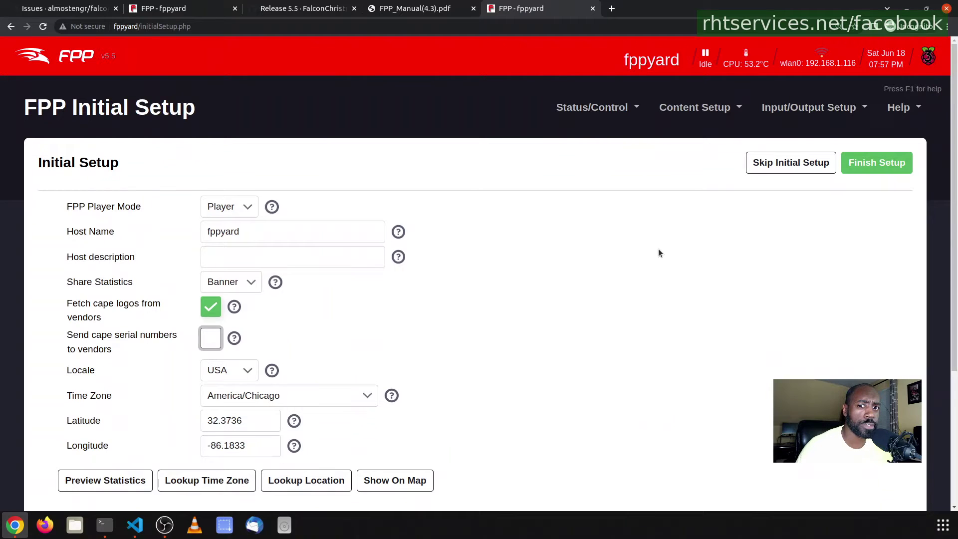
scroll(657, 253, down, 2)
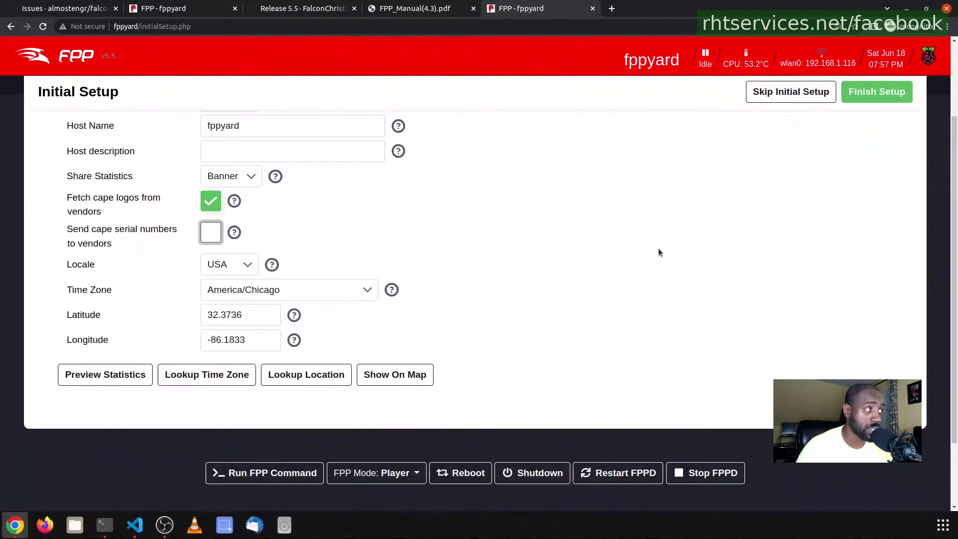
scroll(658, 253, up, 2)
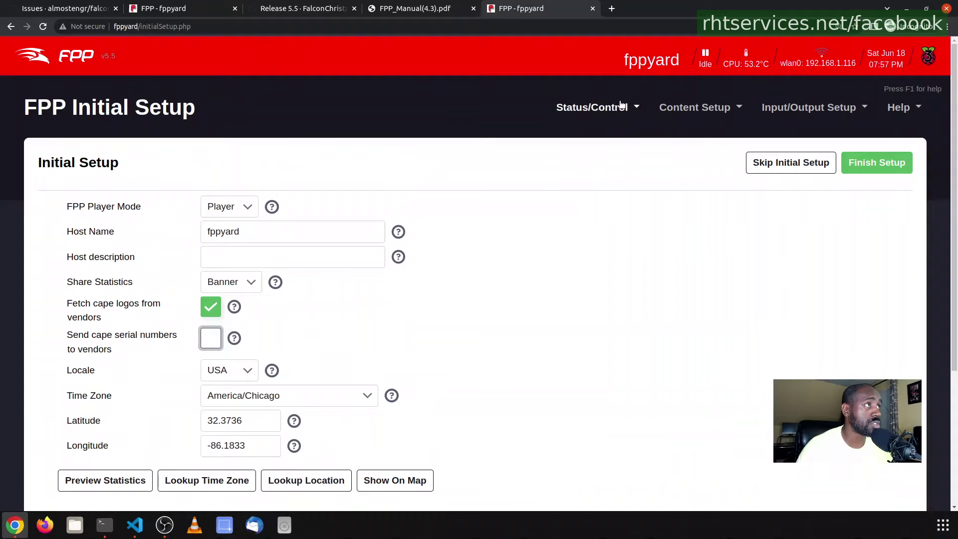
click(621, 105)
click(593, 140)
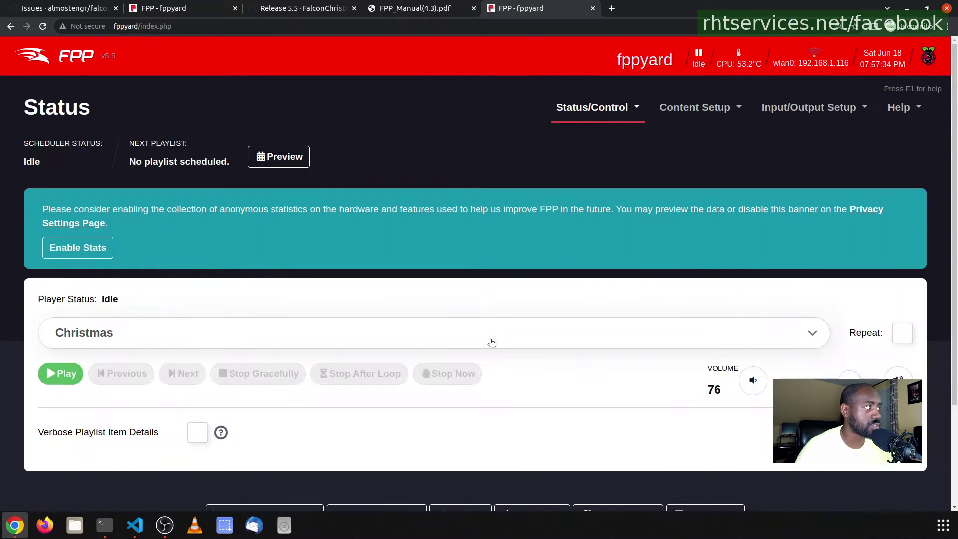
Review the playlist and sequence list, leaving the Christmas playlist selected
scroll(461, 261, down, 2)
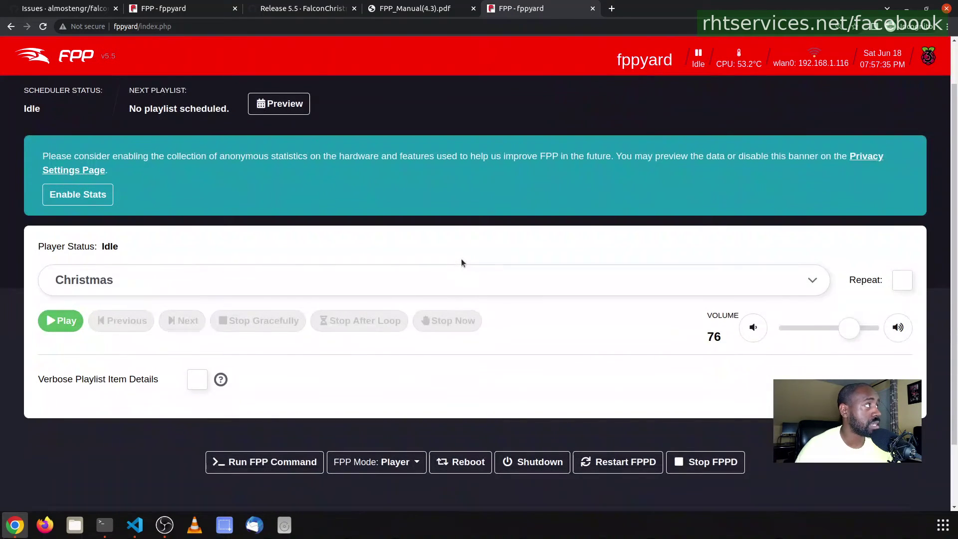
scroll(460, 258, up, 2)
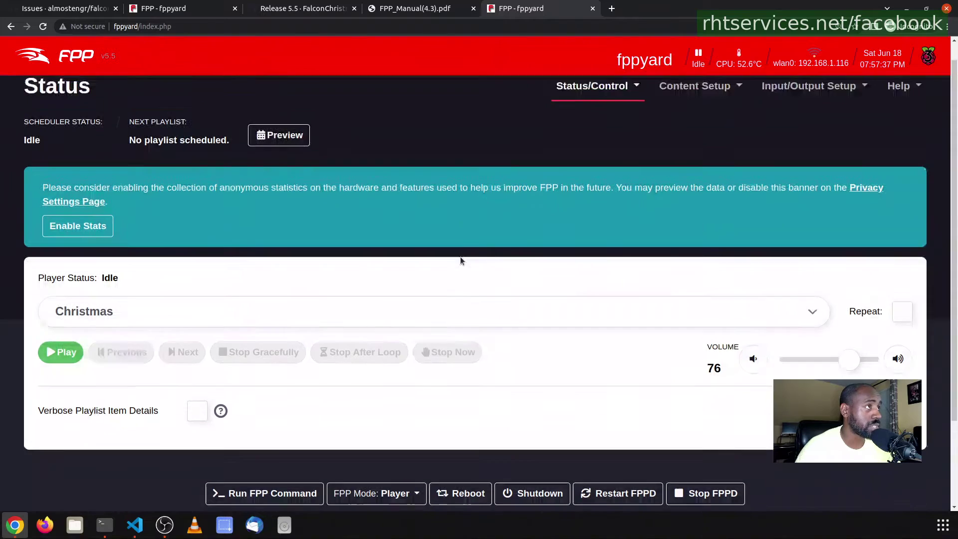
click(601, 114)
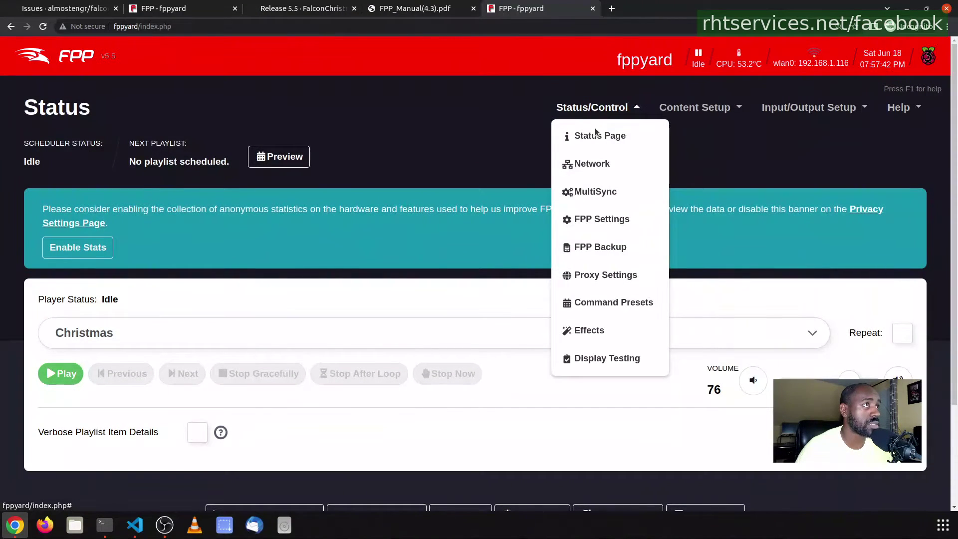
click(365, 221)
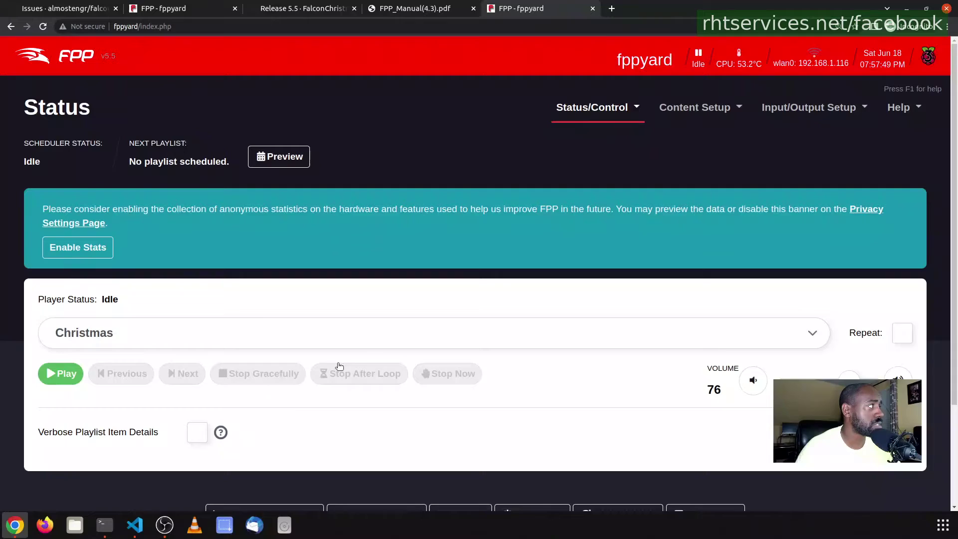
scroll(539, 316, down, 2)
click(581, 229)
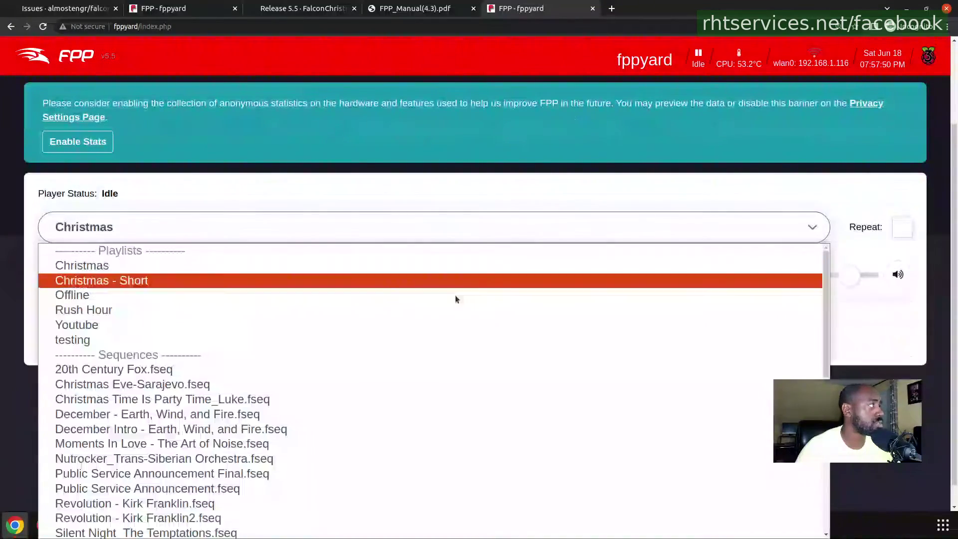
scroll(421, 295, down, 8)
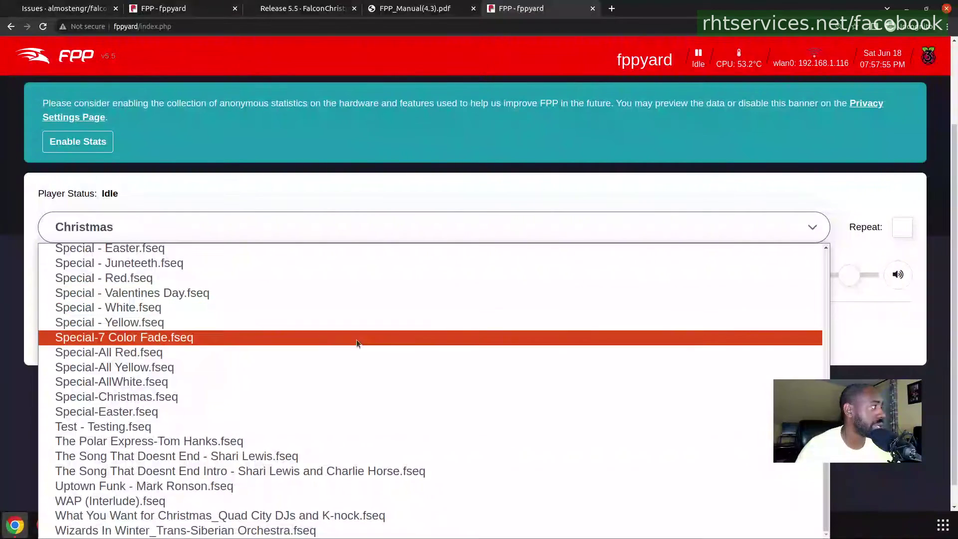
key(Escape)
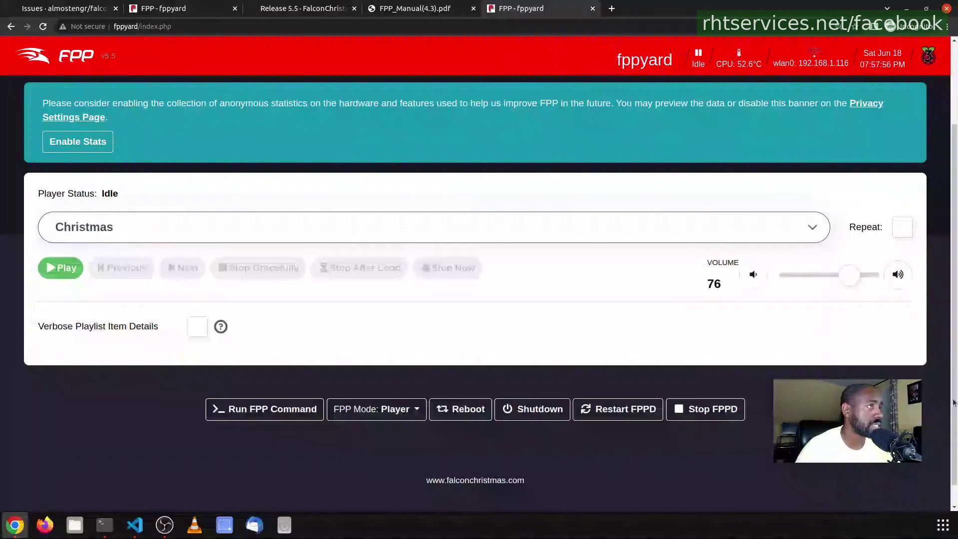
click(348, 215)
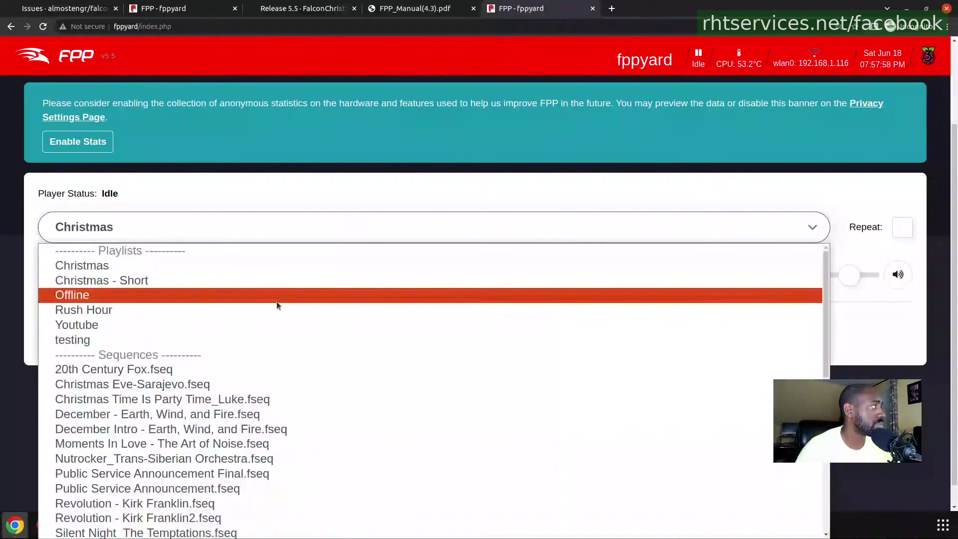
scroll(287, 460, down, 9)
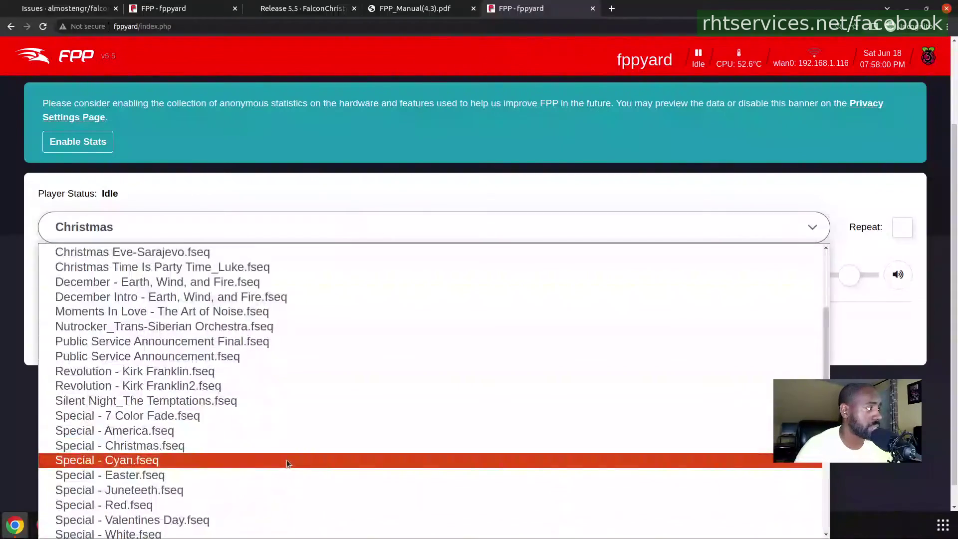
click(740, 197)
scroll(739, 197, up, 3)
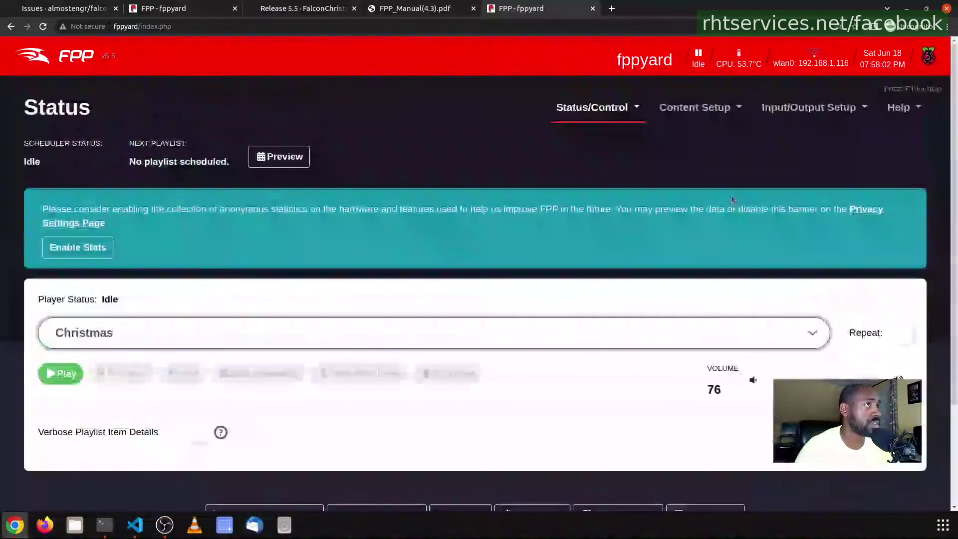
Open File Manager and browse its Audio, Video, Images and Effects lists
click(714, 108)
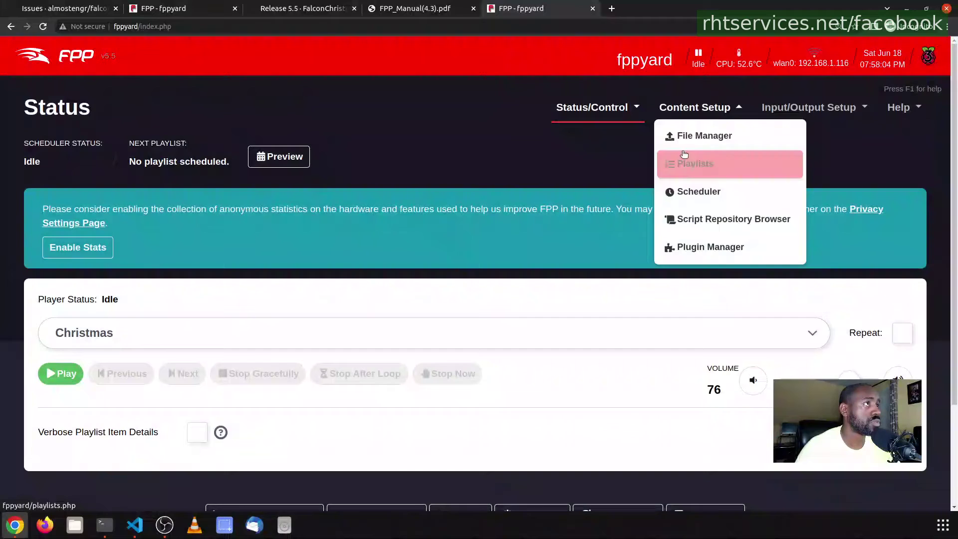
click(681, 135)
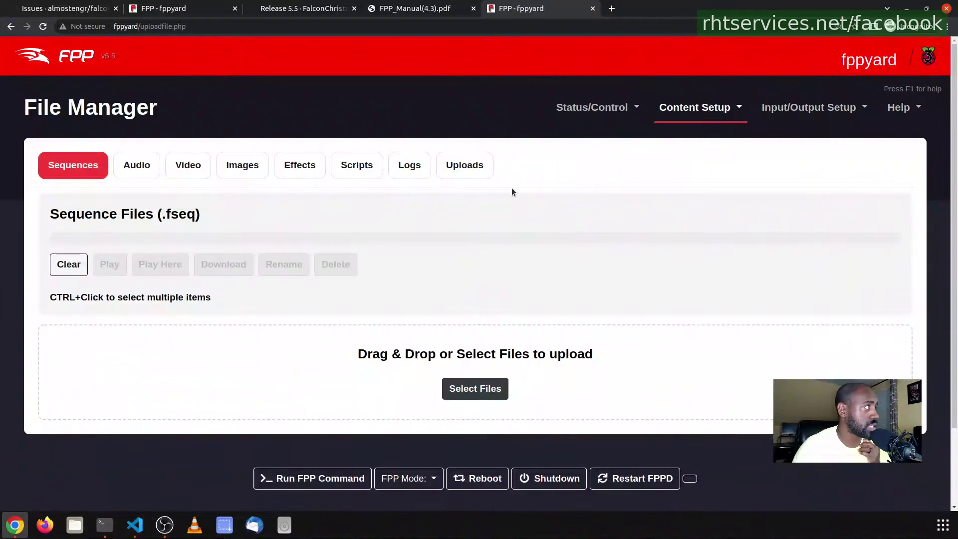
scroll(314, 349, down, 4)
scroll(313, 349, down, 4)
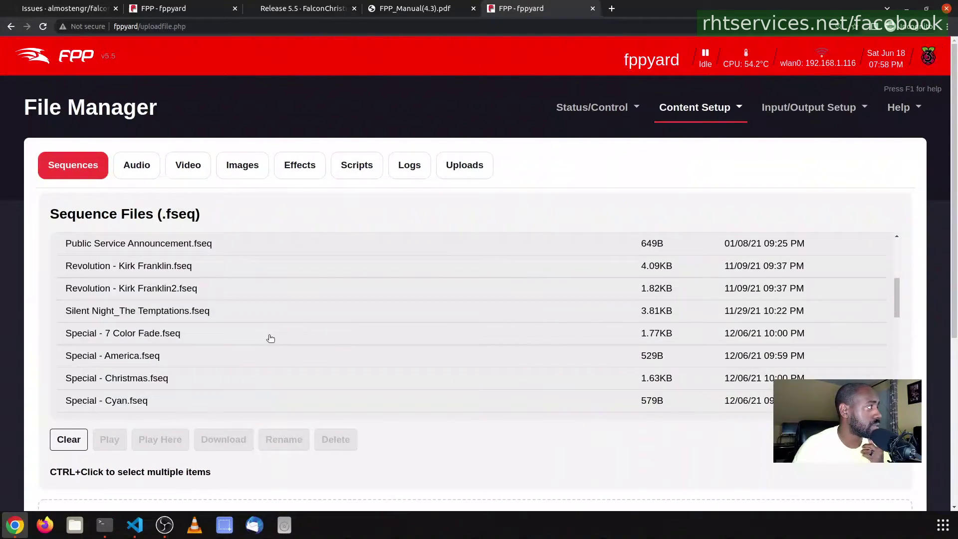
click(128, 166)
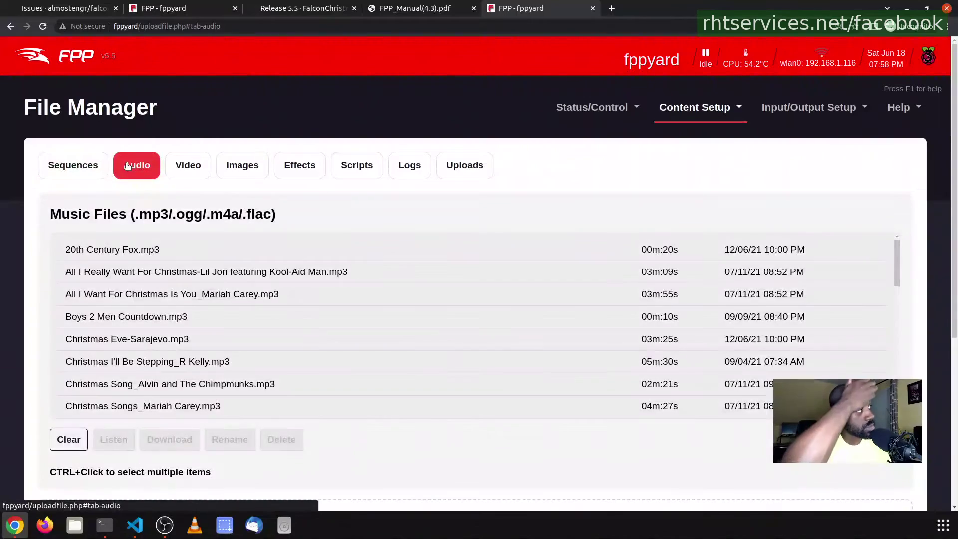
scroll(145, 276, down, 10)
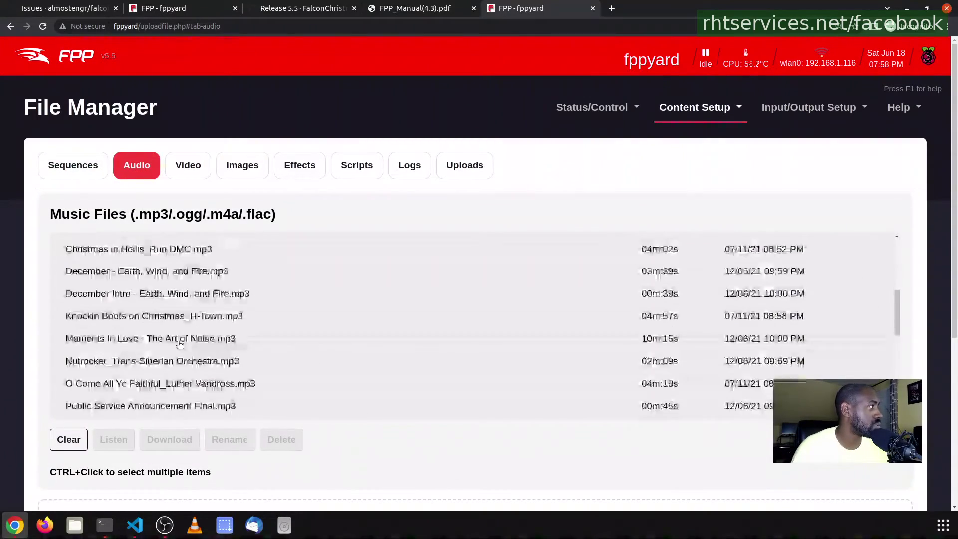
scroll(180, 344, down, 3)
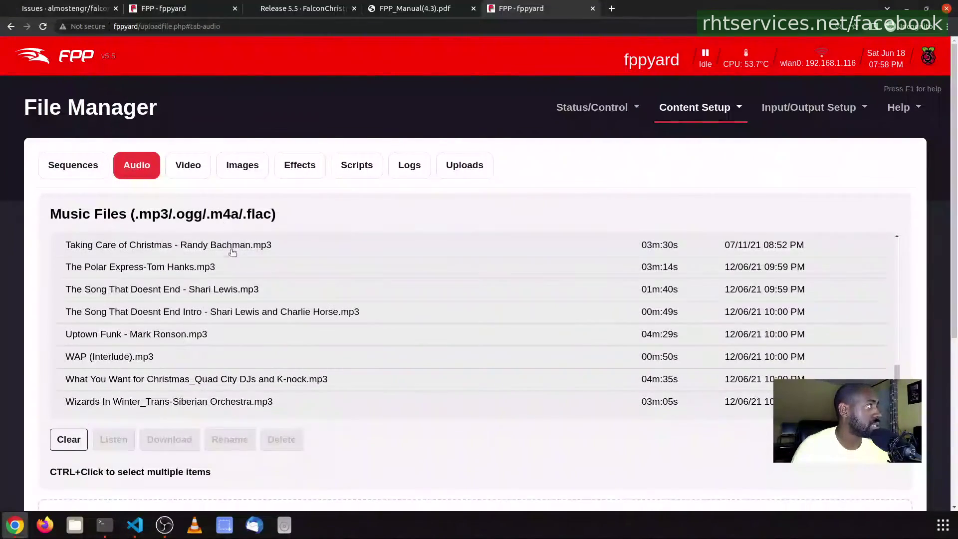
click(184, 164)
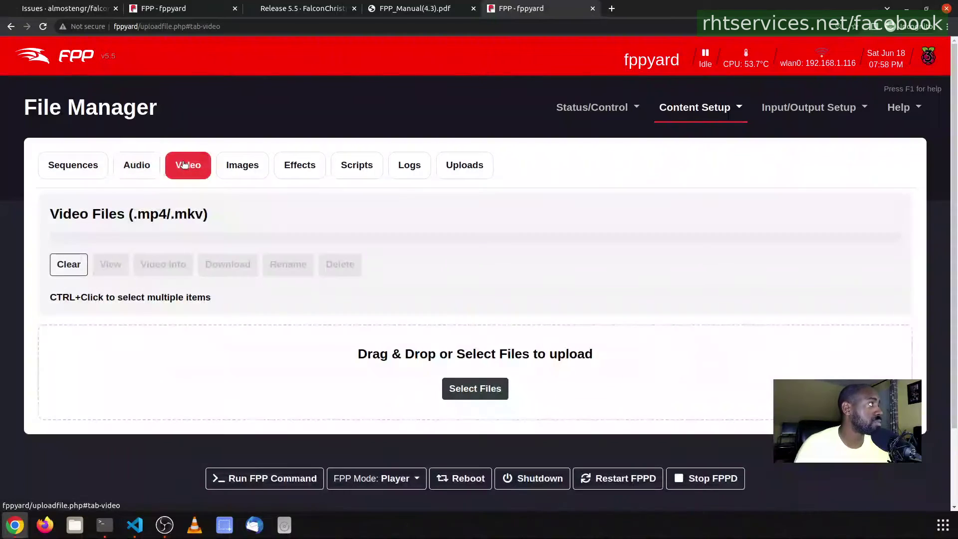
click(252, 167)
click(299, 167)
Check the Uploads list showing Pi-5.5.fppos (887.00MB), glancing at the Logs list
click(464, 168)
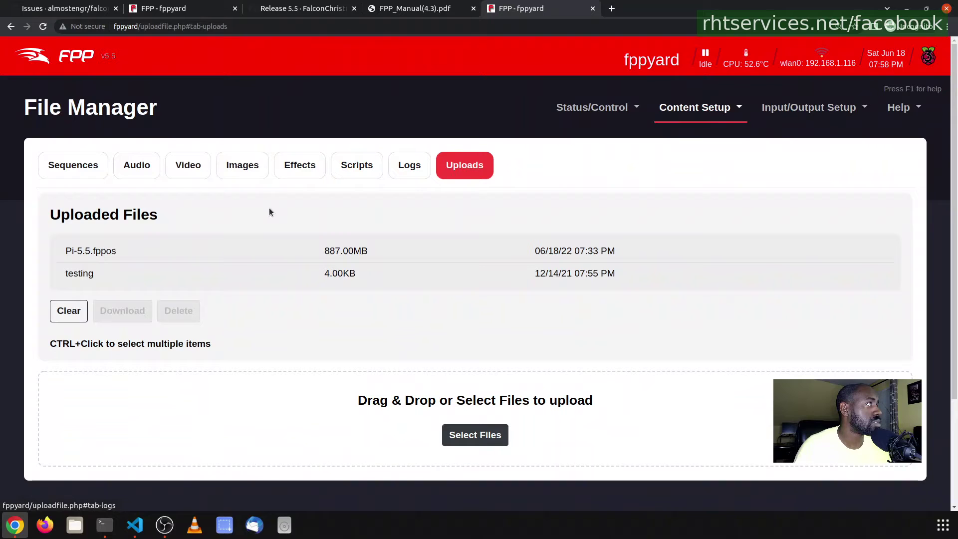
click(142, 254)
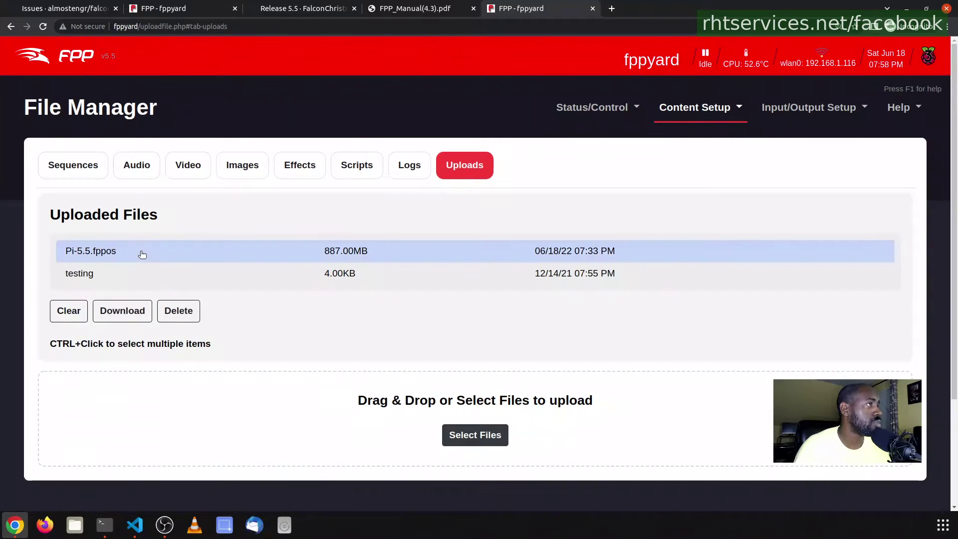
click(407, 166)
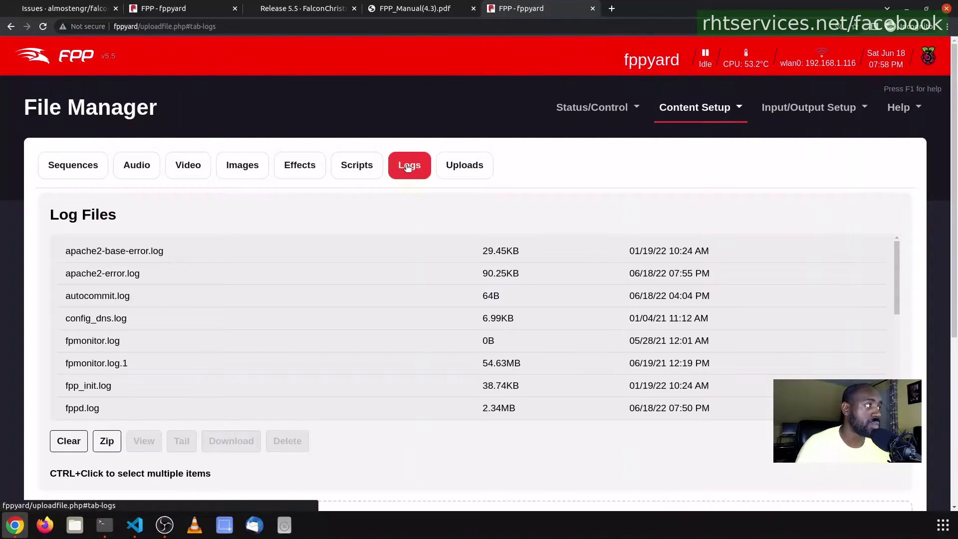
scroll(402, 322, down, 5)
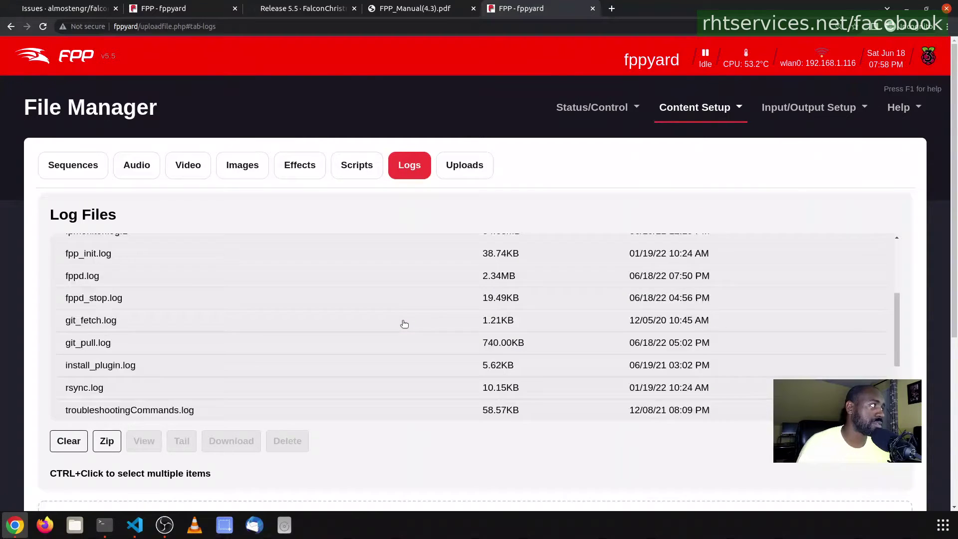
scroll(404, 325, down, 1)
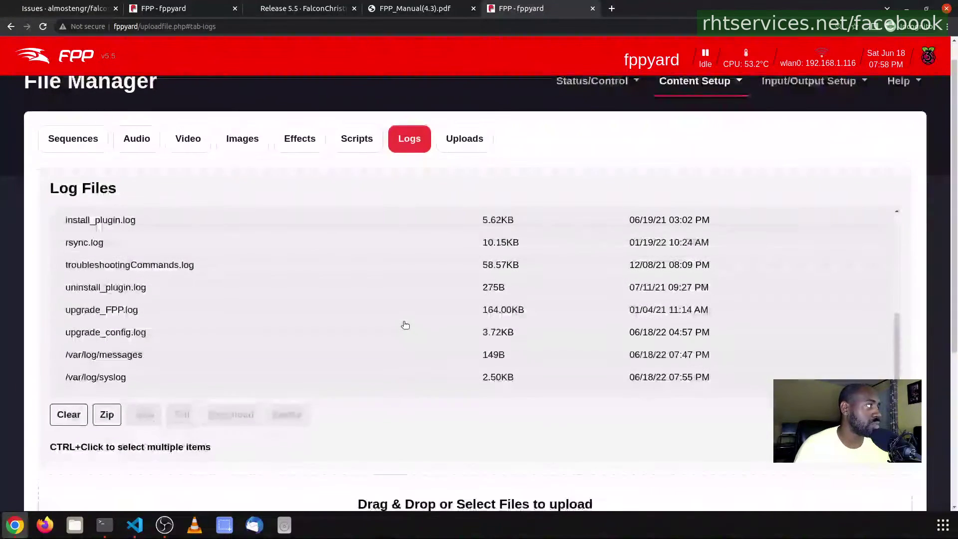
scroll(404, 325, up, 1)
click(445, 145)
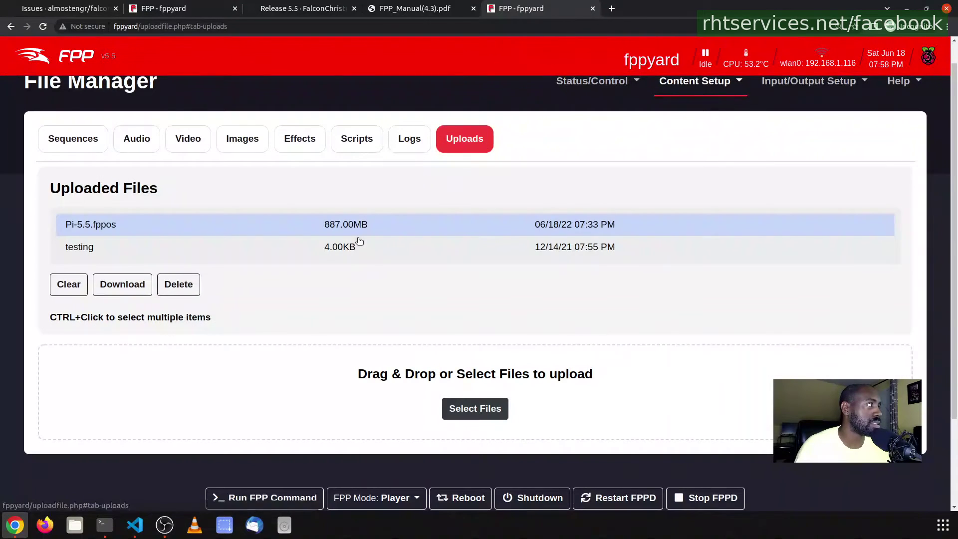
scroll(471, 271, up, 1)
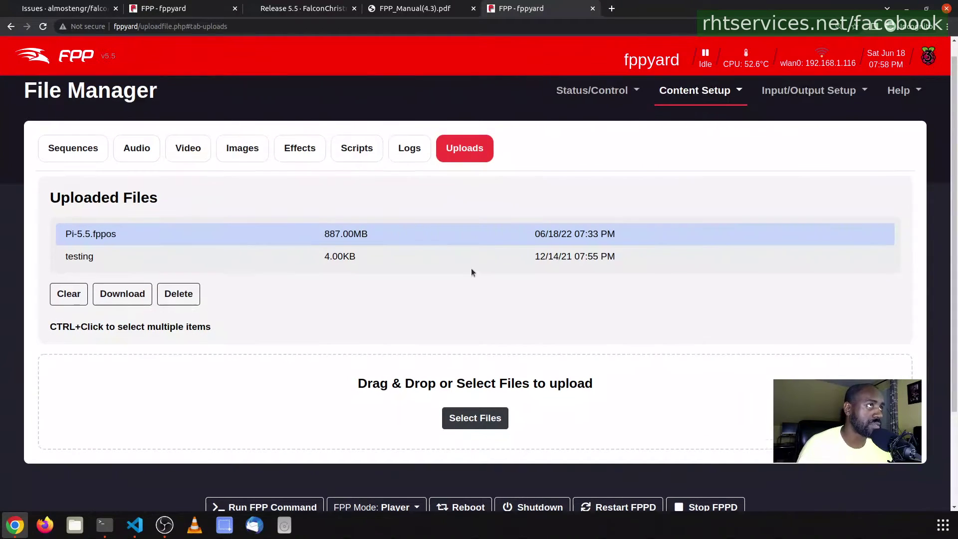
Open Channel Outputs and compare the Other GPIO outputs with the E1.31 outputs
click(817, 109)
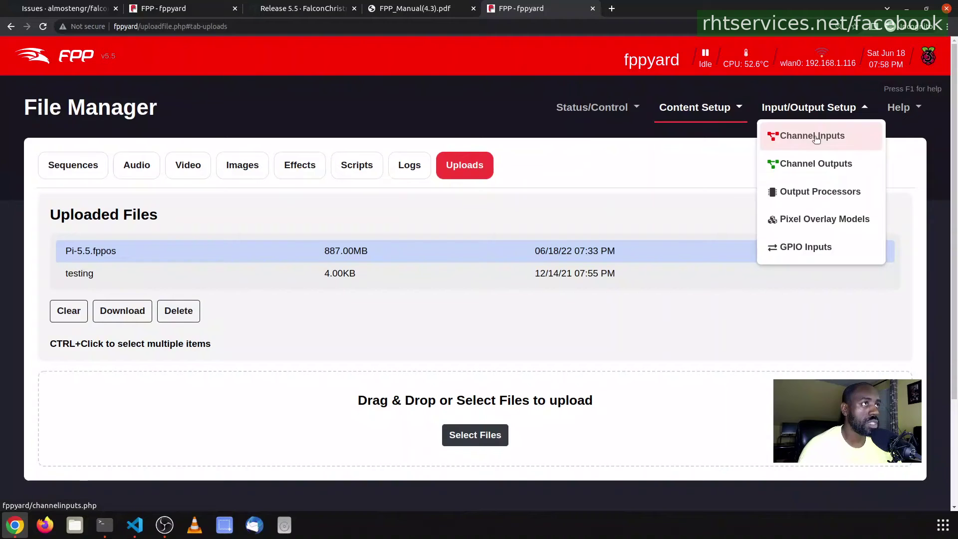
click(814, 160)
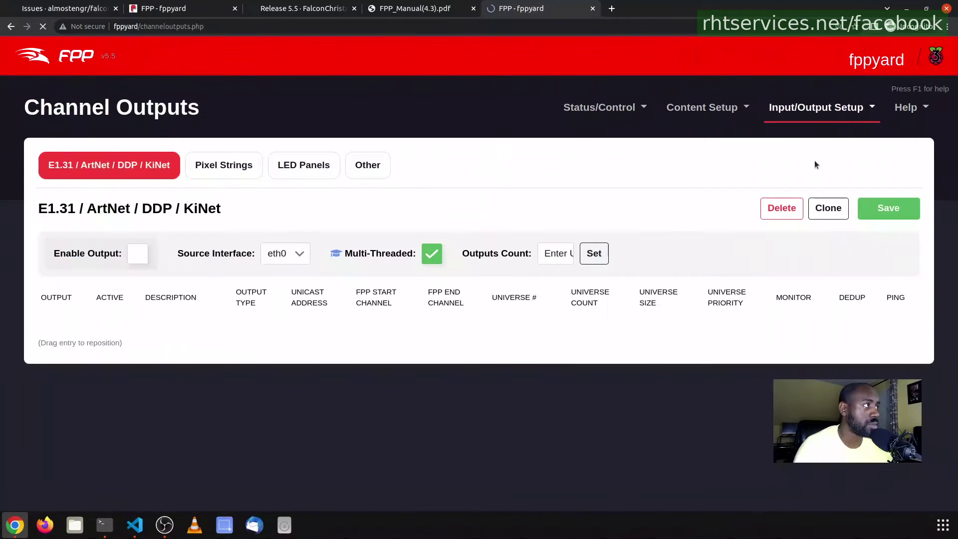
click(367, 166)
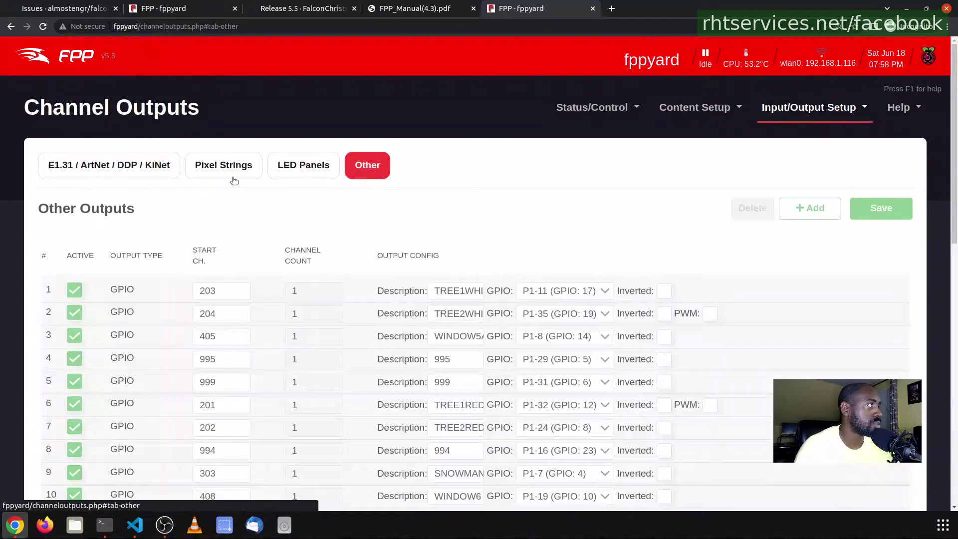
click(74, 161)
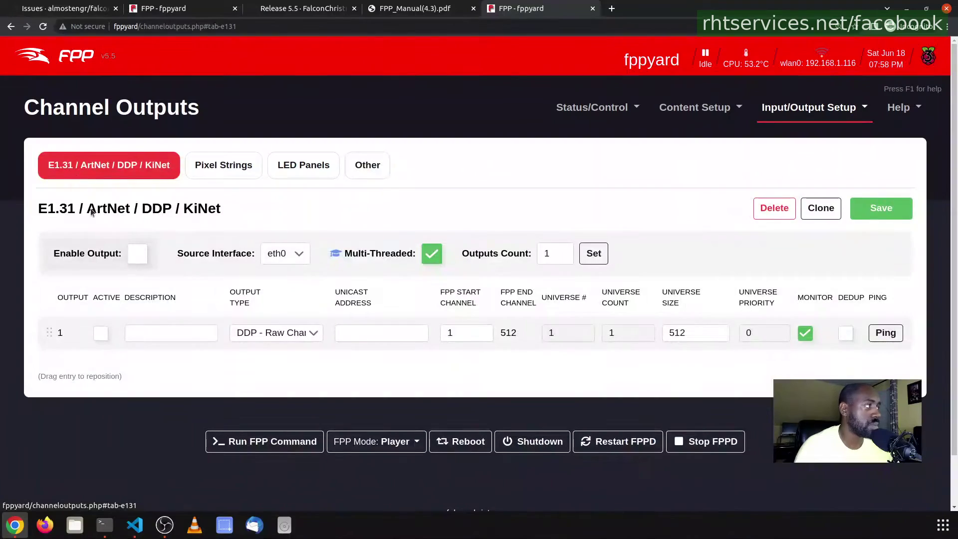
click(363, 170)
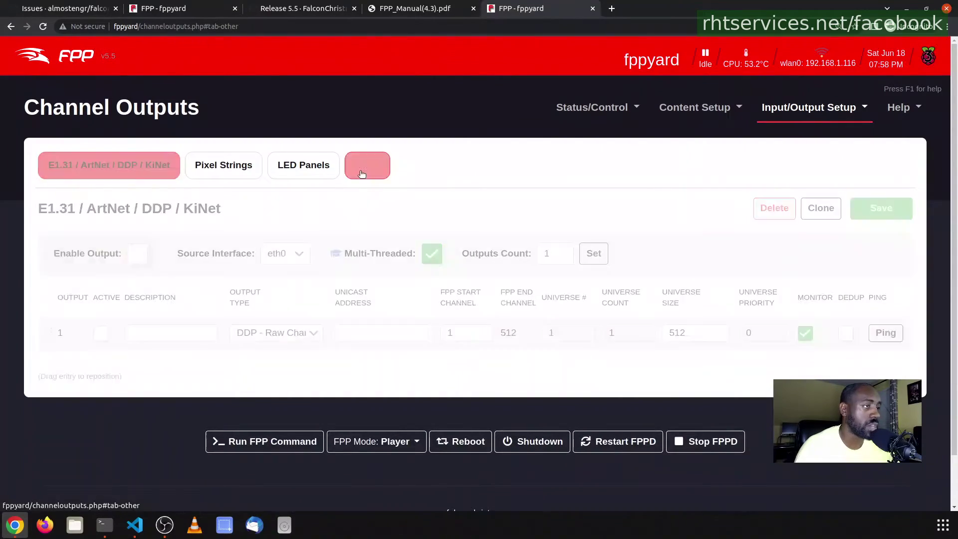
Scroll through the 28 GPIO outputs, then view the LED Panels settings
scroll(337, 247, down, 4)
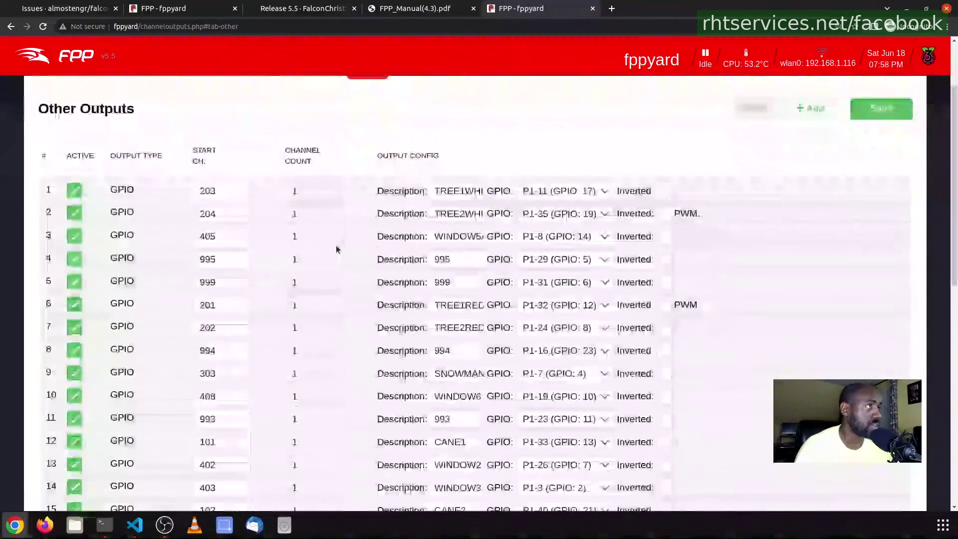
scroll(337, 249, down, 3)
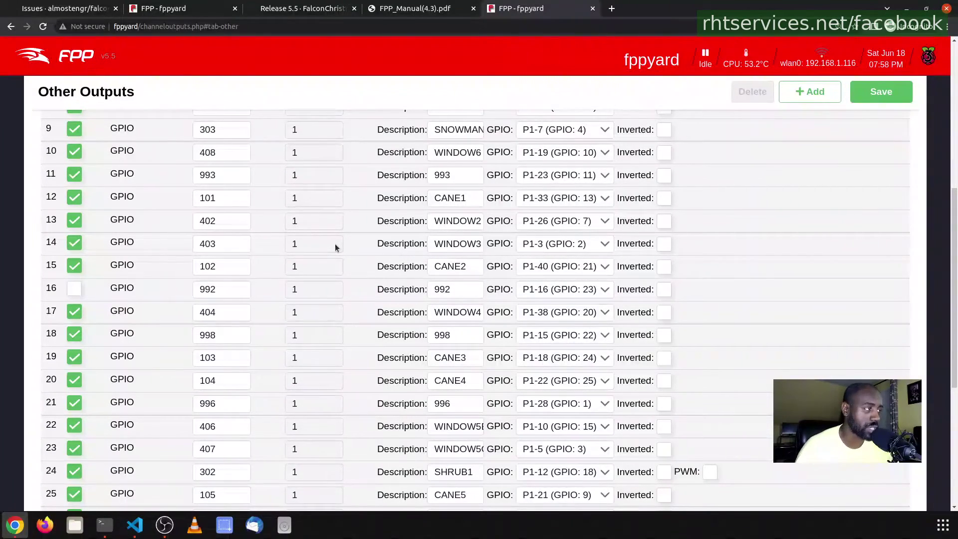
scroll(348, 231, down, 3)
scroll(358, 236, up, 1)
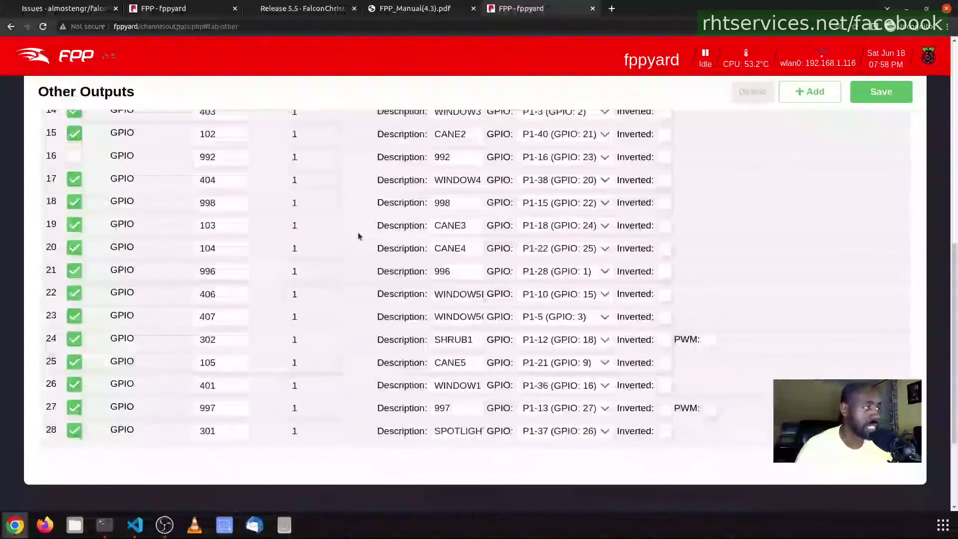
scroll(359, 236, up, 1)
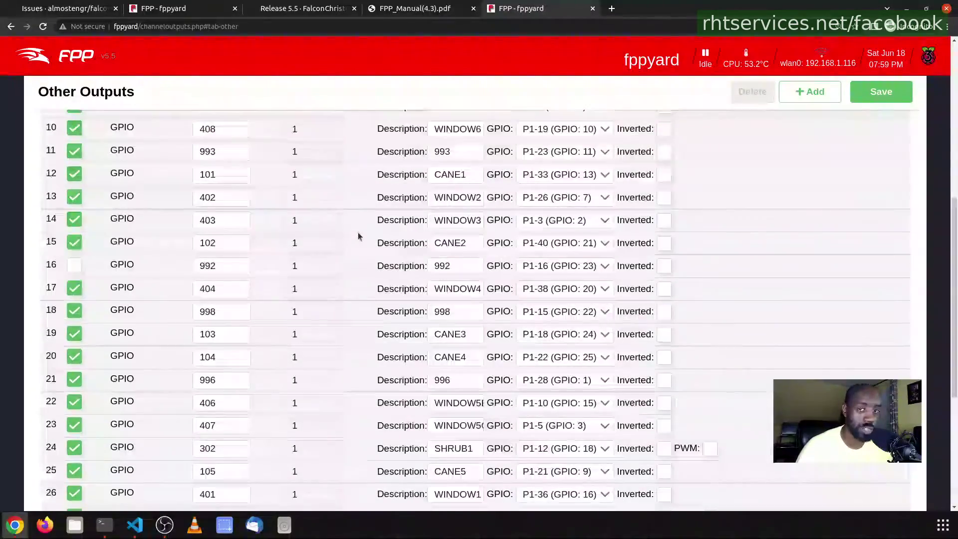
scroll(358, 235, up, 7)
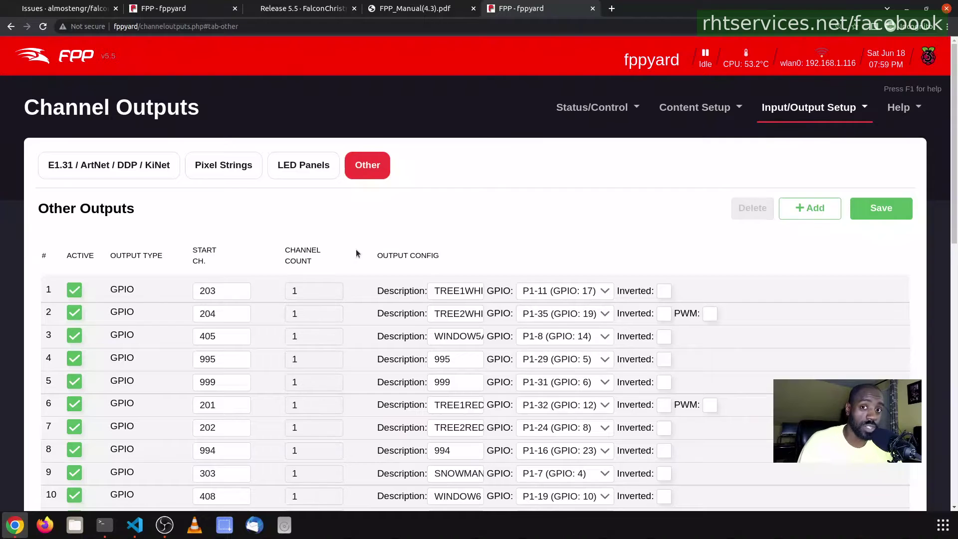
click(304, 164)
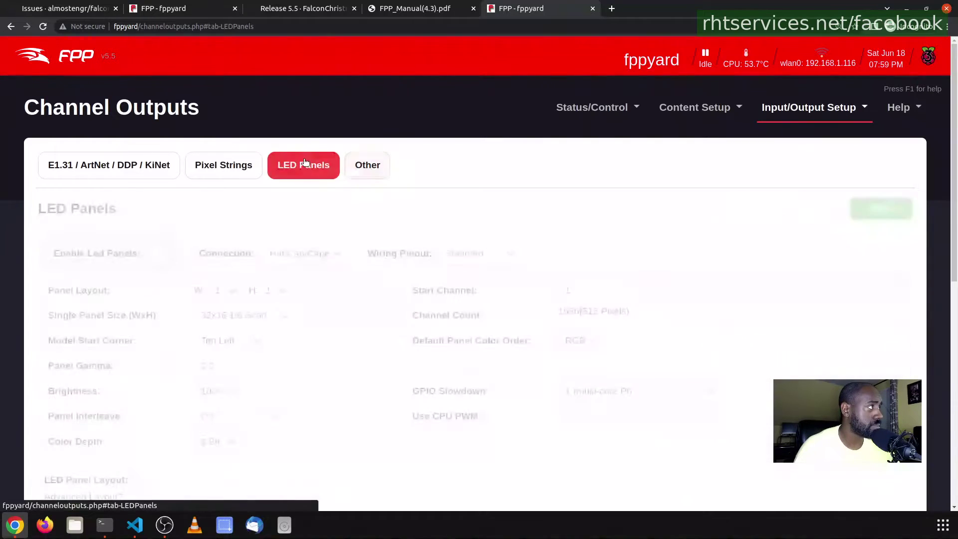
click(801, 110)
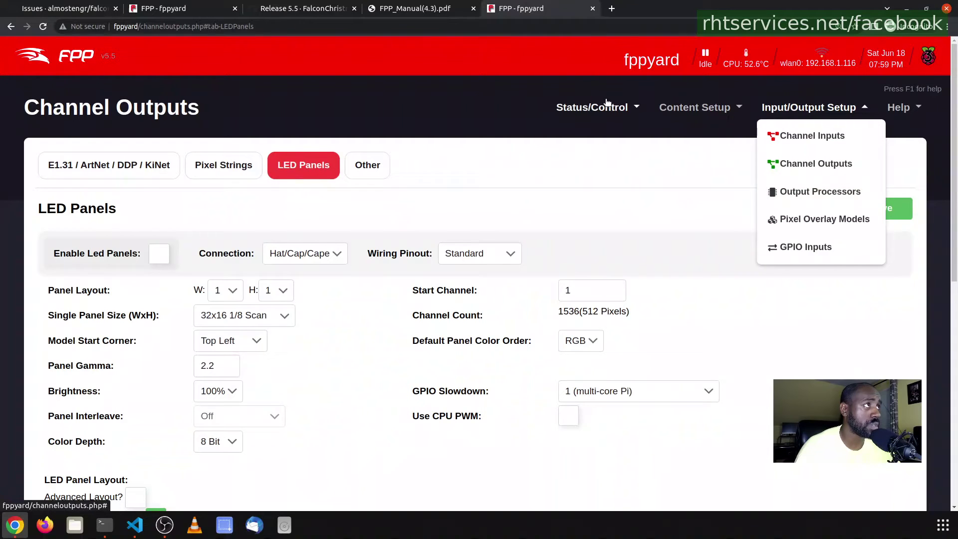
In FPP Settings, keep audio on Pi Onboard Audio, PCM mixer, Default format, video Disabled
click(605, 105)
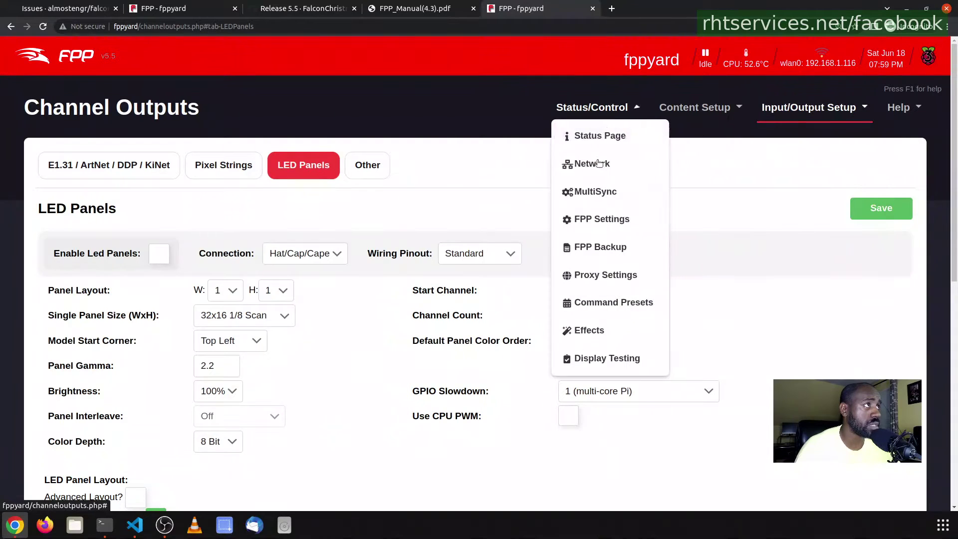
click(591, 218)
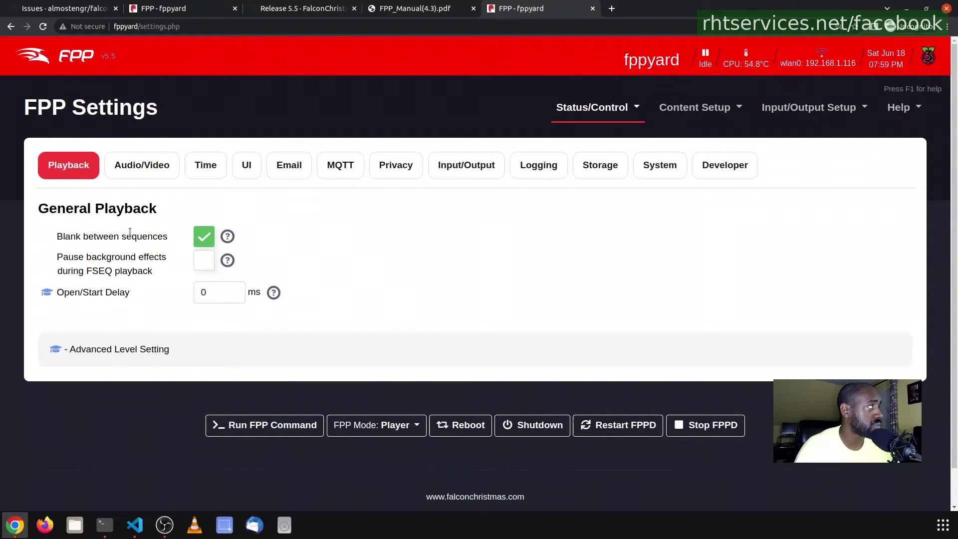
click(135, 165)
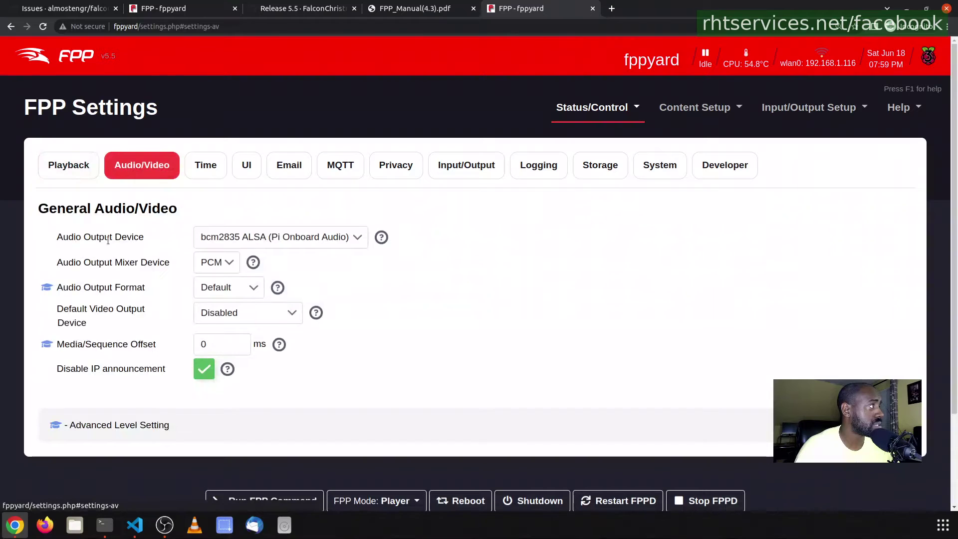
click(295, 242)
click(294, 239)
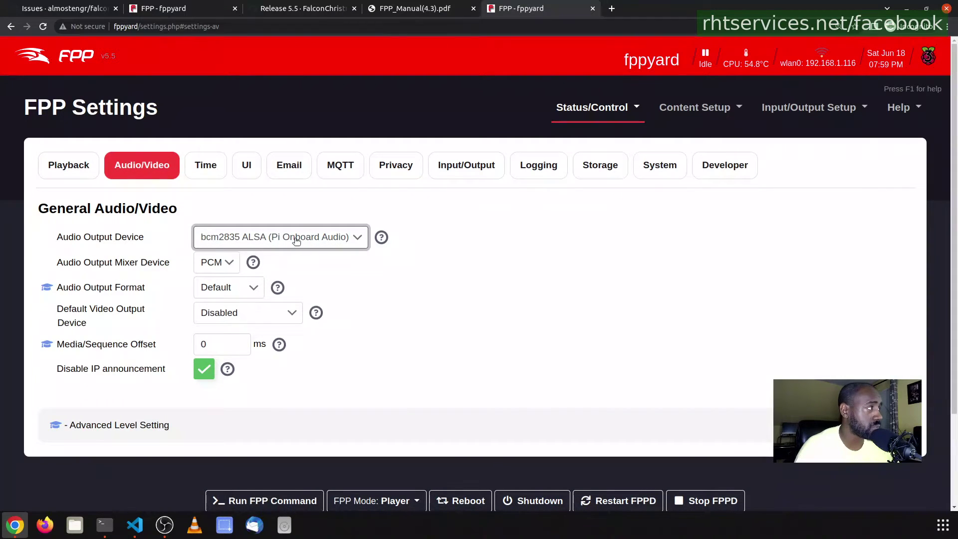
click(232, 238)
click(232, 238)
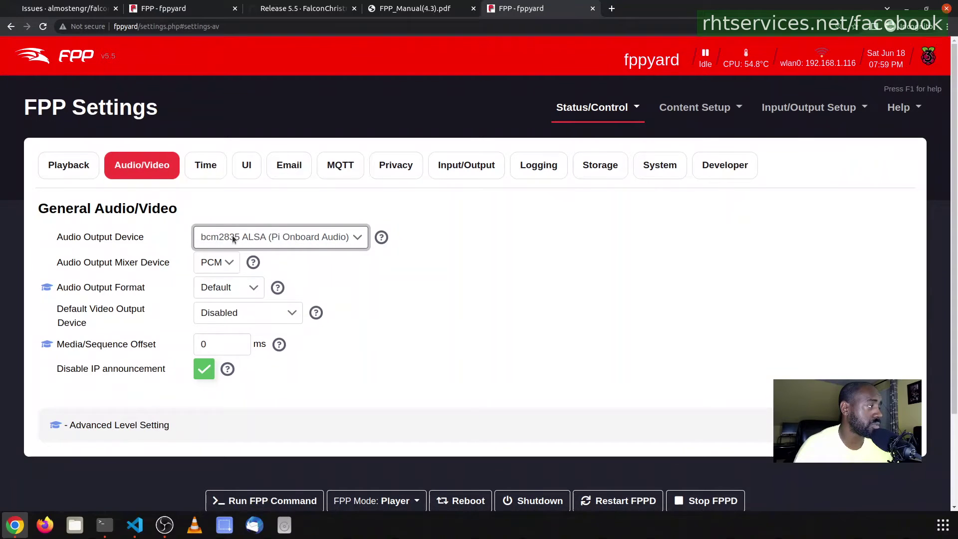
click(222, 267)
click(223, 271)
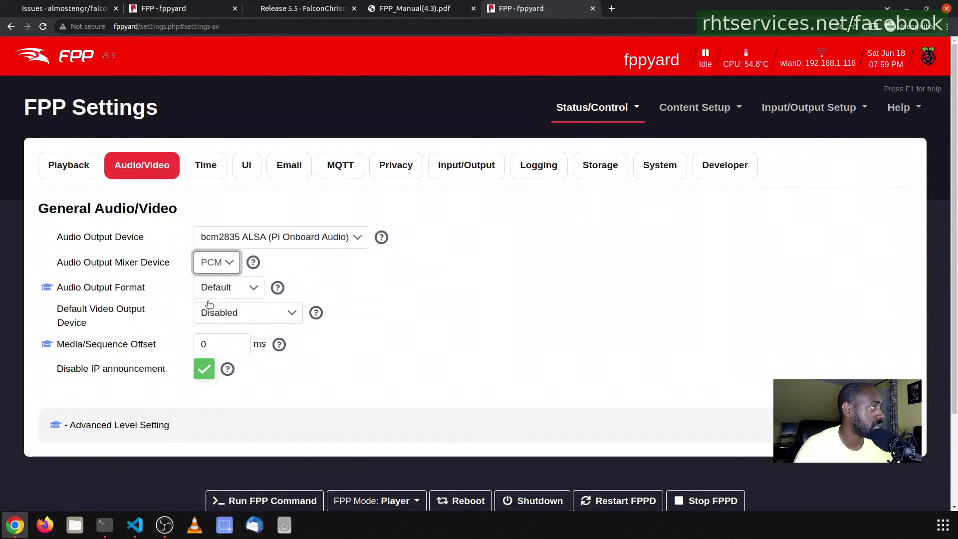
click(216, 288)
click(214, 288)
click(215, 314)
click(214, 314)
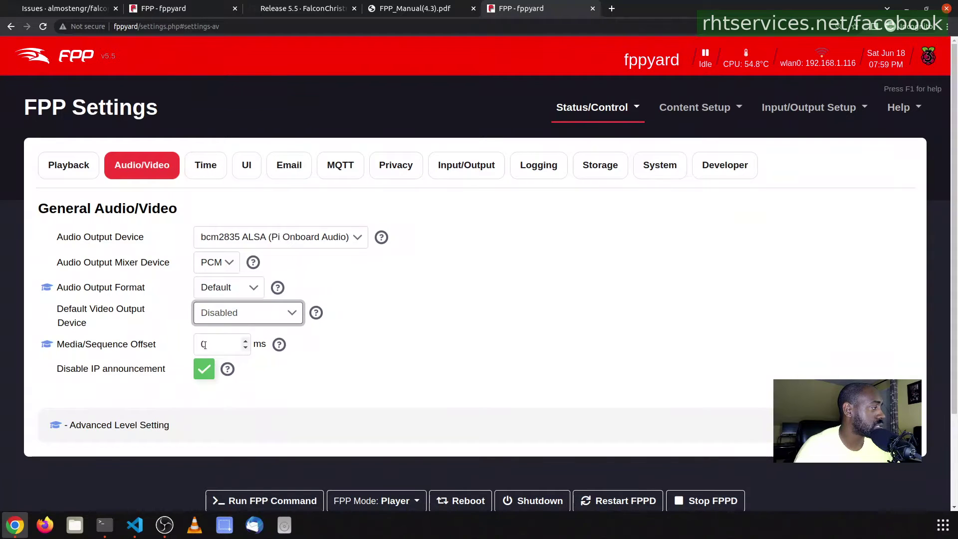
Leave the real time clock at None and the UI level at Advanced
click(217, 170)
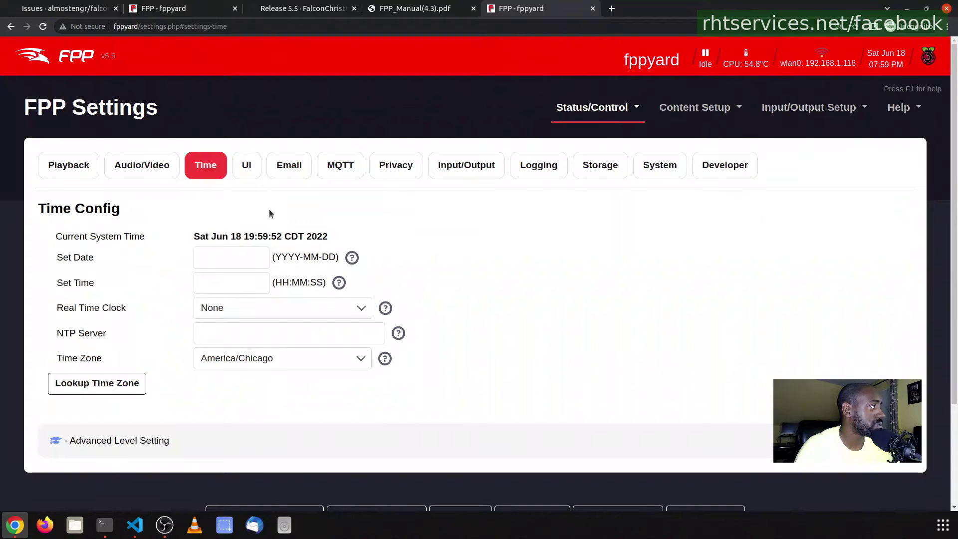
click(227, 313)
click(225, 310)
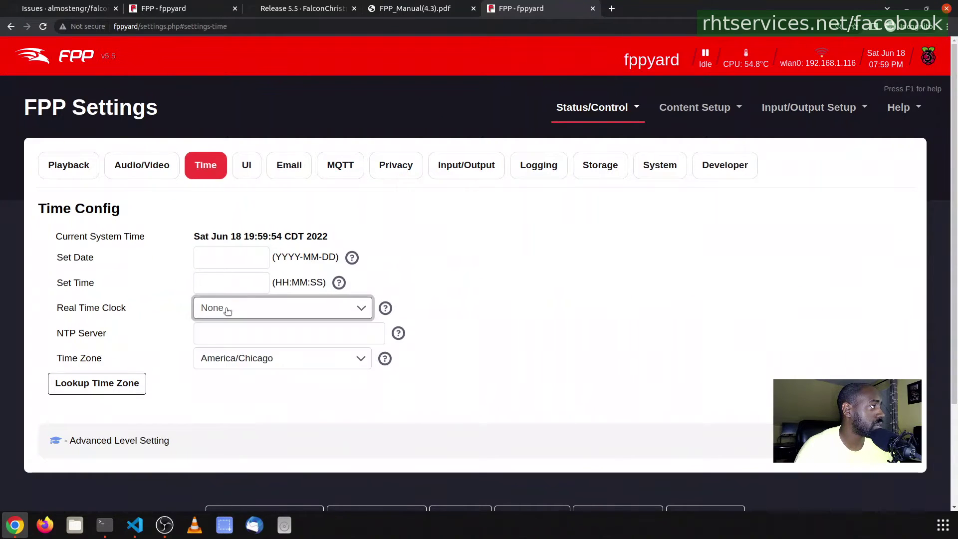
click(246, 167)
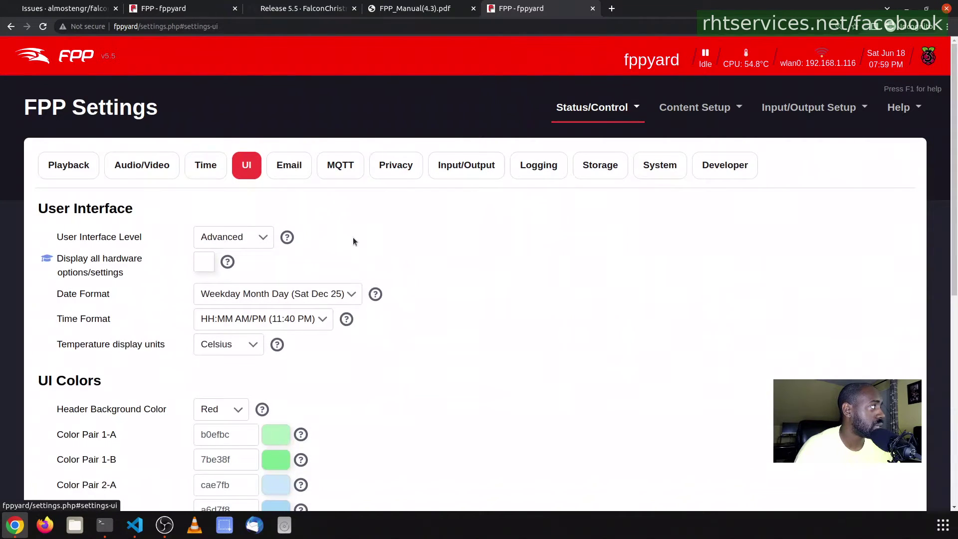
scroll(353, 242, down, 1)
click(205, 139)
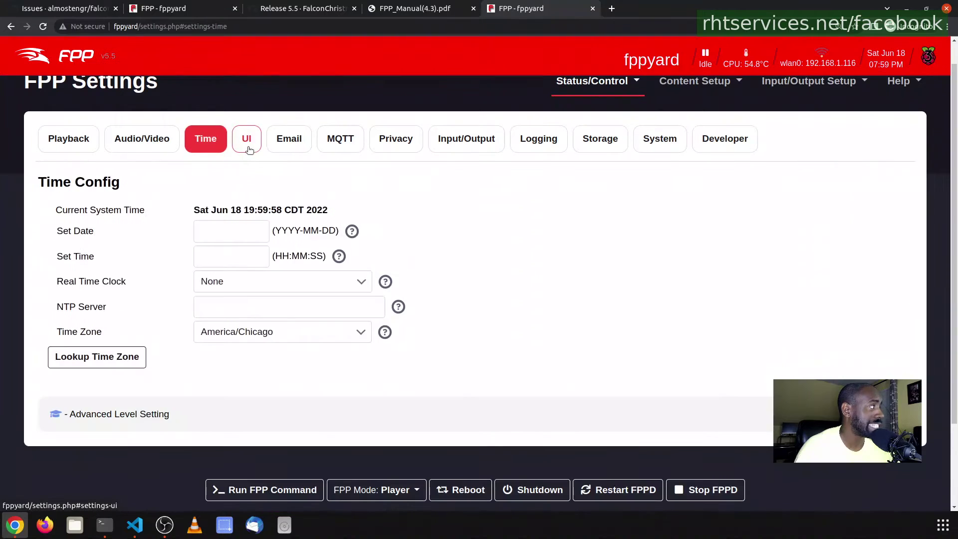
click(248, 140)
scroll(248, 150, down, 2)
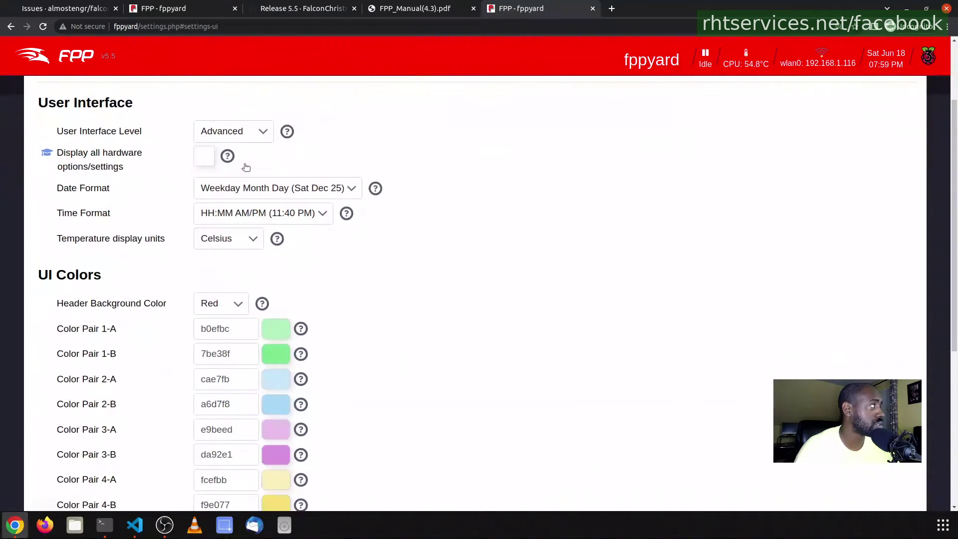
click(218, 132)
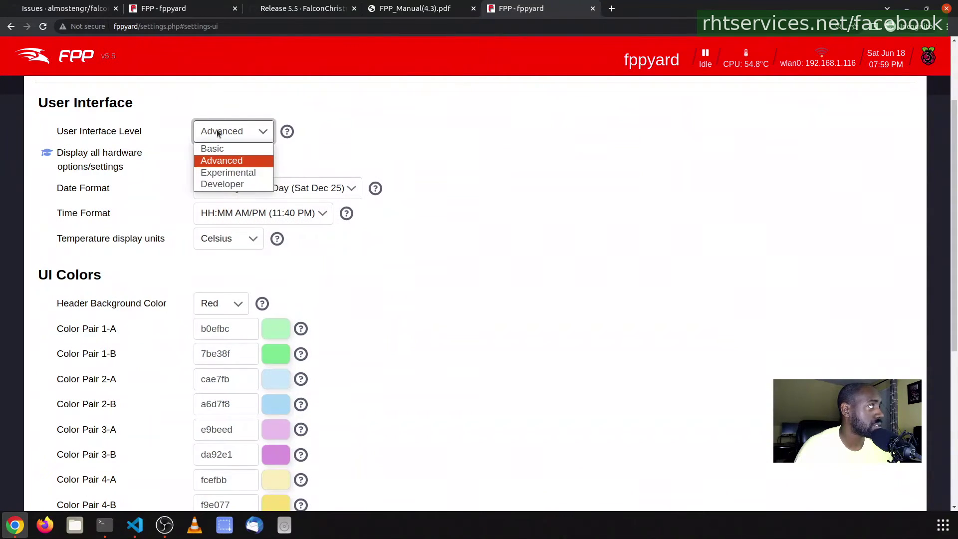
click(217, 131)
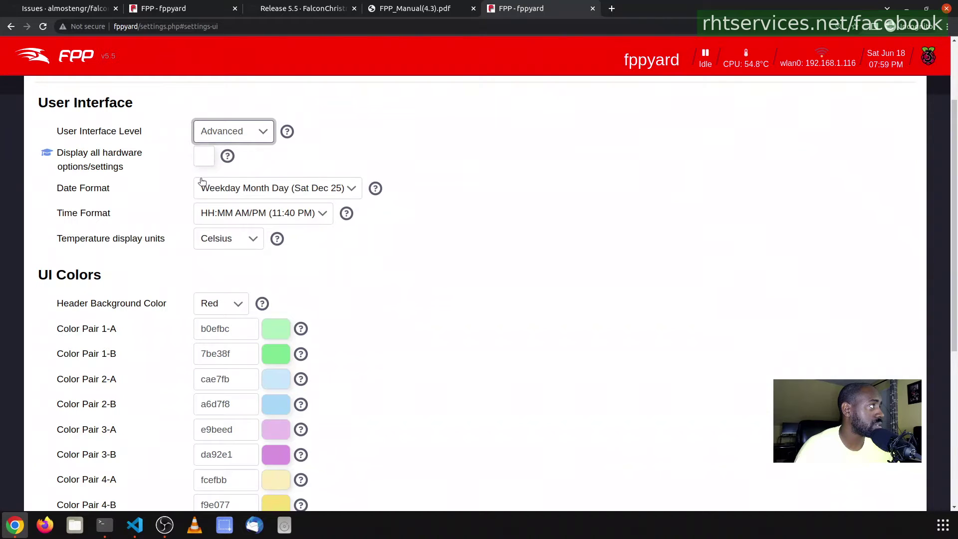
click(211, 139)
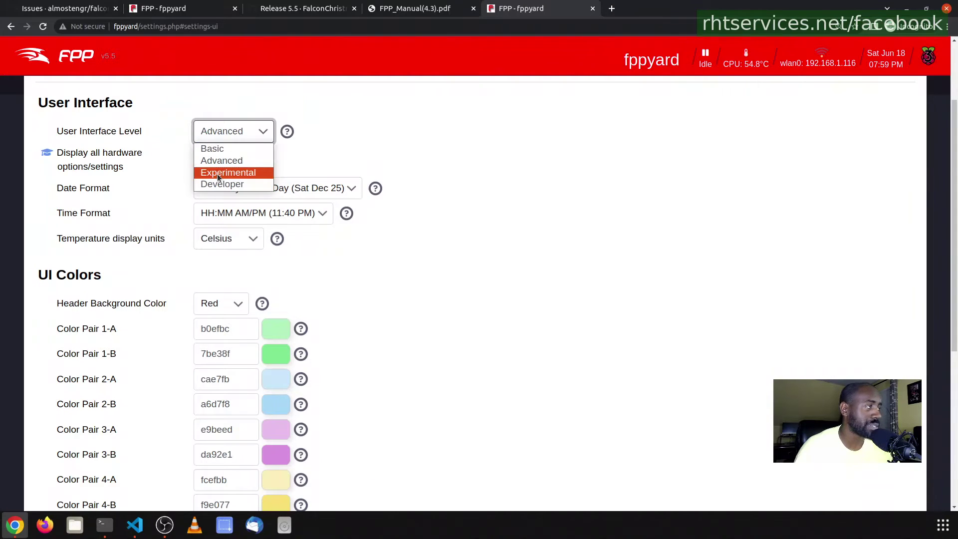
click(241, 137)
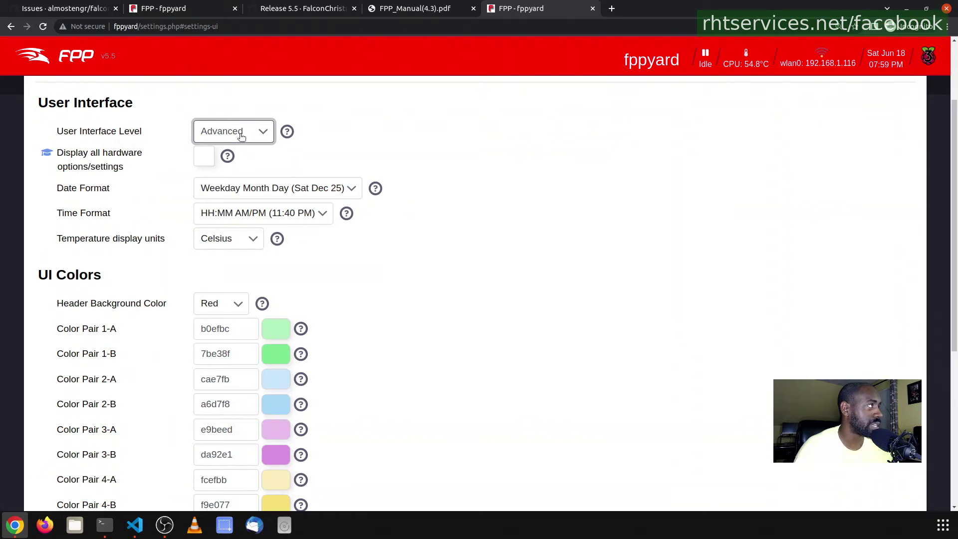
Set Time Format to HH:MM (23:40) and temperature units to Fahrenheit
scroll(216, 207, down, 2)
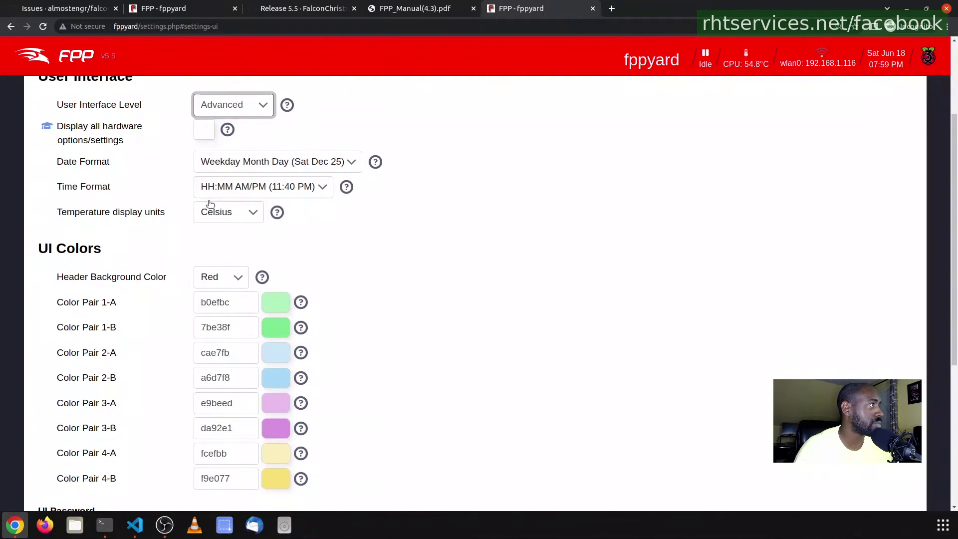
click(246, 160)
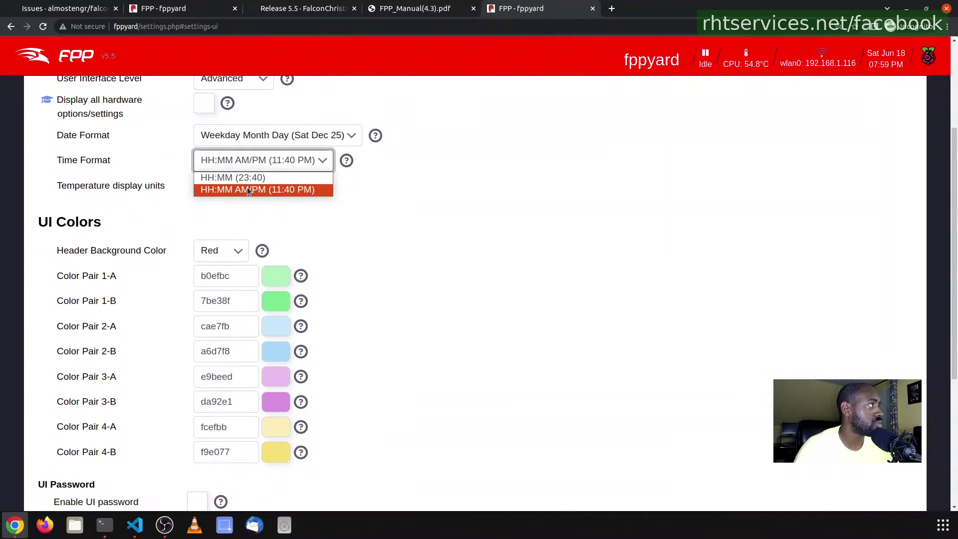
click(250, 177)
scroll(283, 242, down, 2)
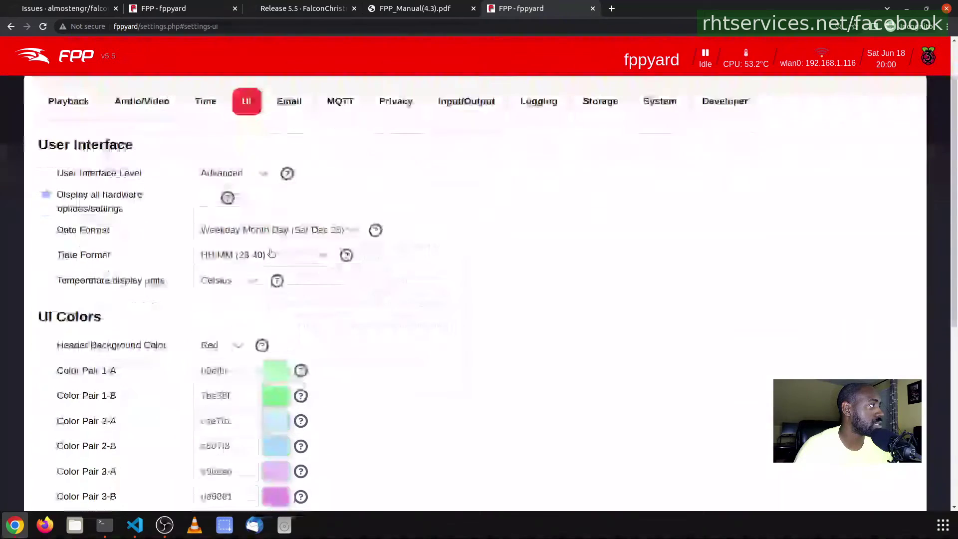
click(249, 265)
click(236, 294)
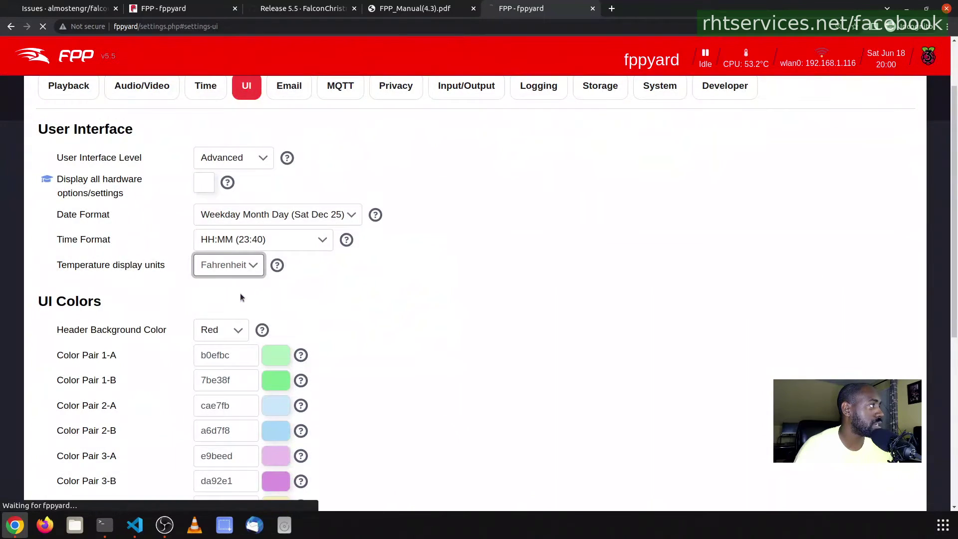
scroll(393, 253, down, 3)
scroll(393, 257, down, 2)
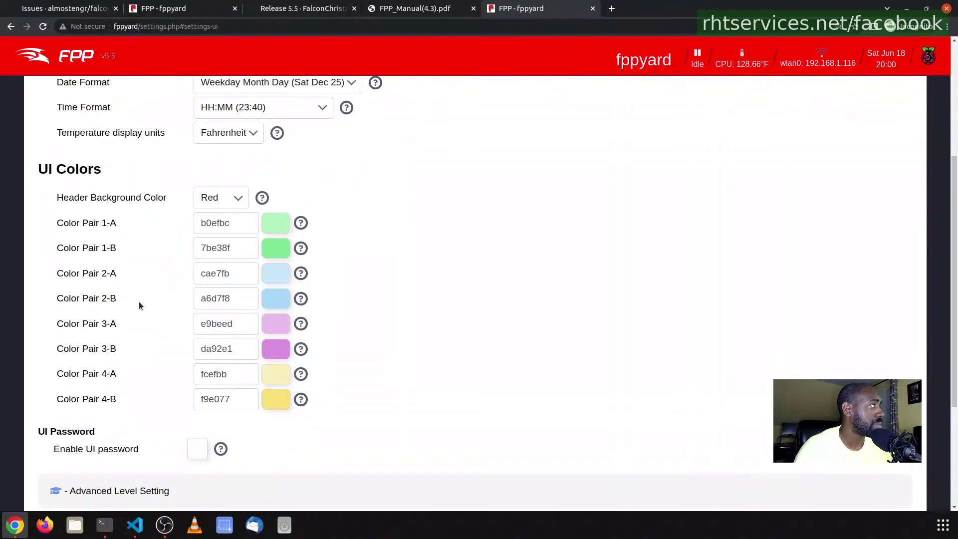
scroll(129, 379, down, 2)
scroll(145, 374, up, 5)
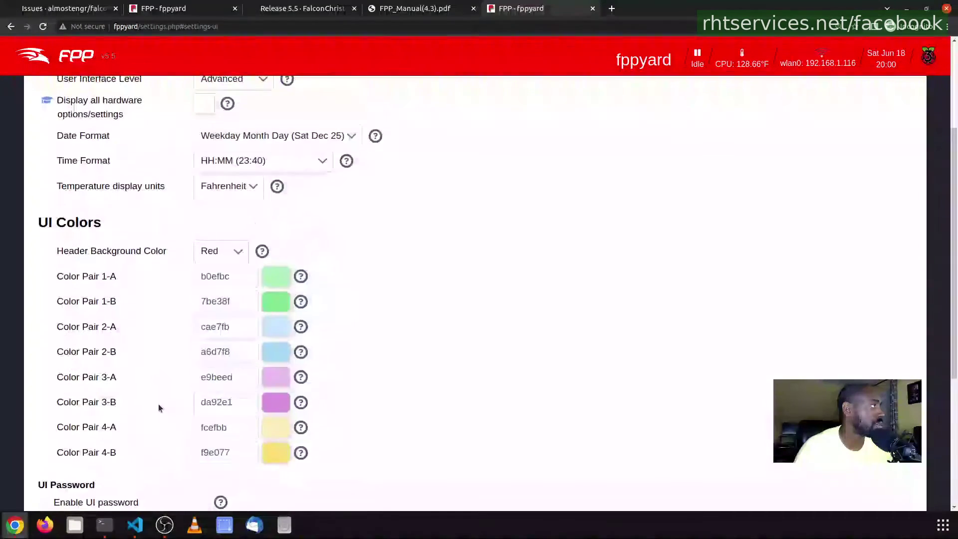
scroll(159, 381, up, 1)
Browse Email and MQTT settings, then uncheck Fetch cape logos from vendors under Privacy
click(289, 165)
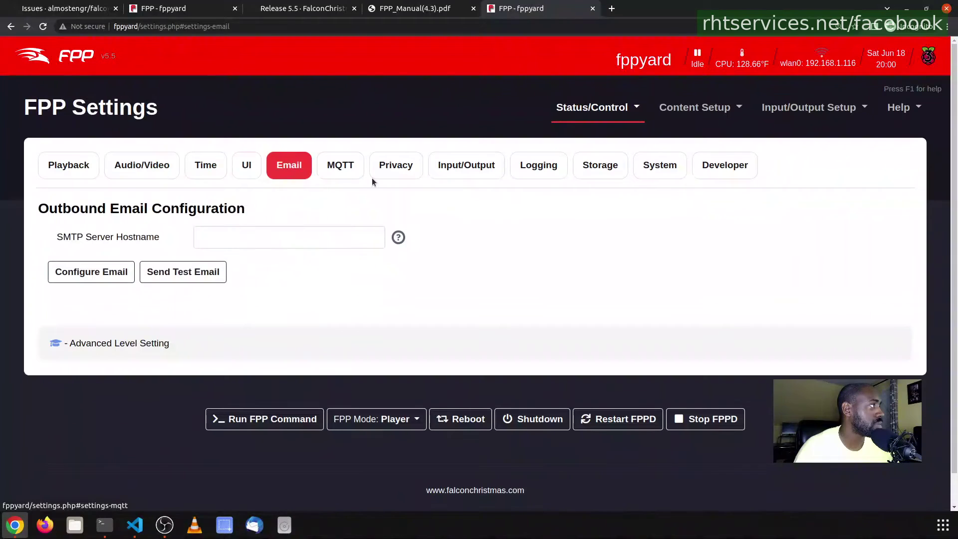
click(350, 172)
click(397, 168)
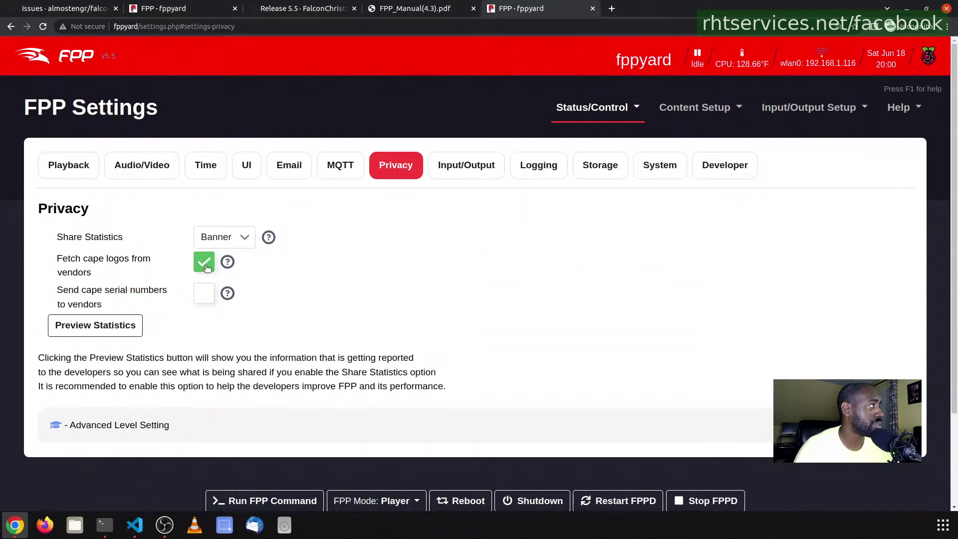
click(205, 265)
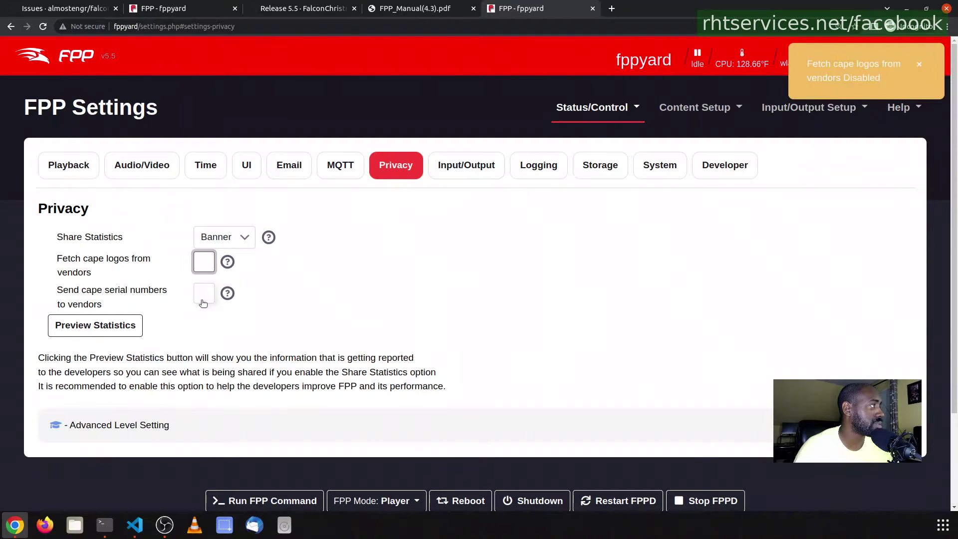
Review the Input/Output settings, then move to Logging with all levels at Info
click(445, 168)
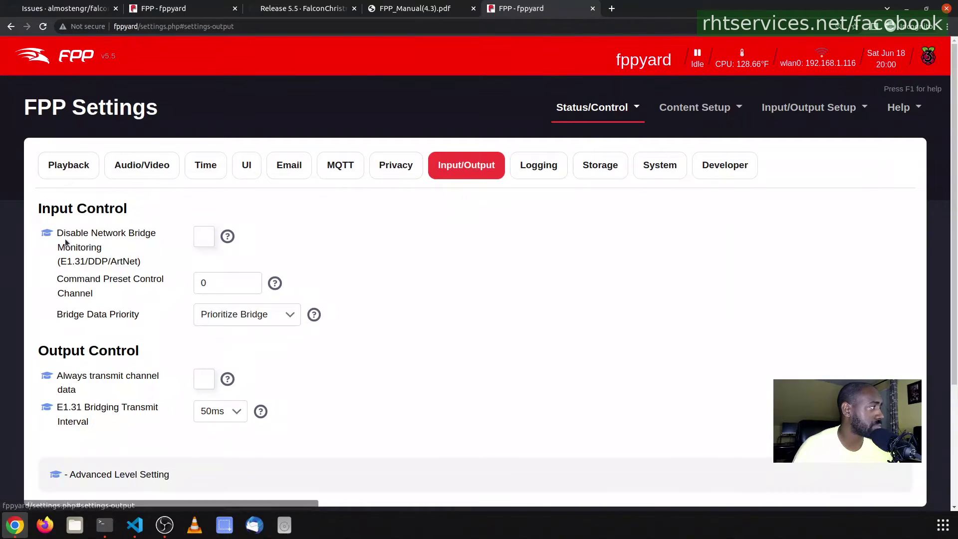
scroll(147, 229, down, 2)
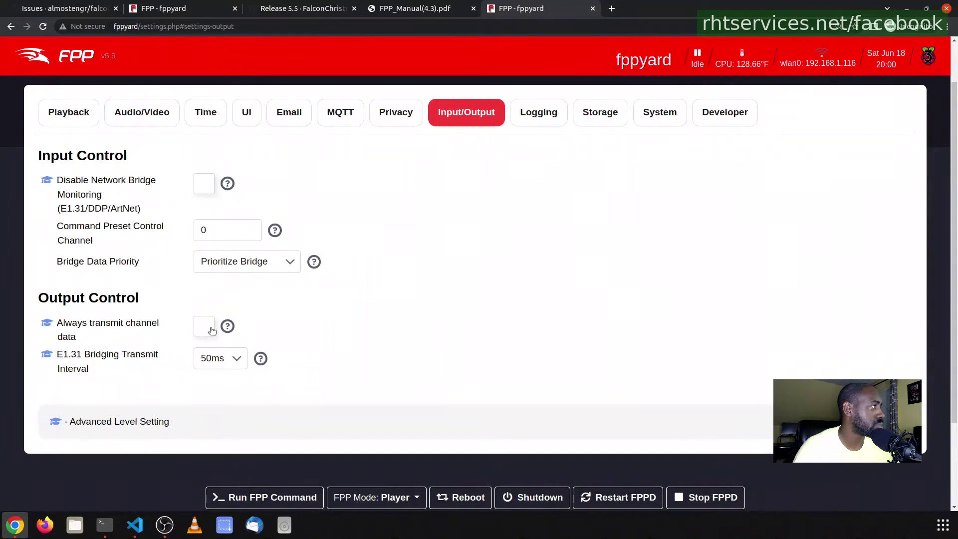
mouse_move(226, 328)
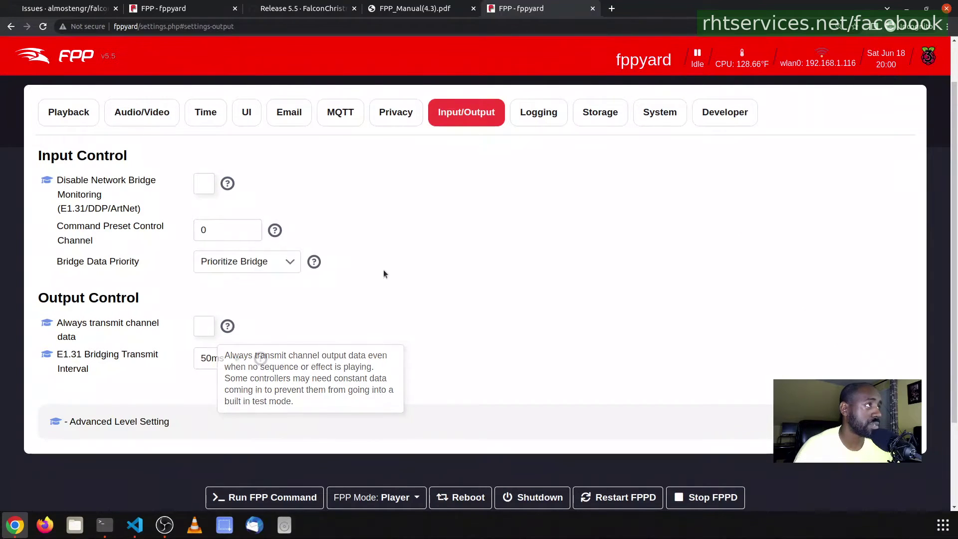
scroll(469, 212, up, 2)
click(545, 165)
scroll(546, 165, down, 2)
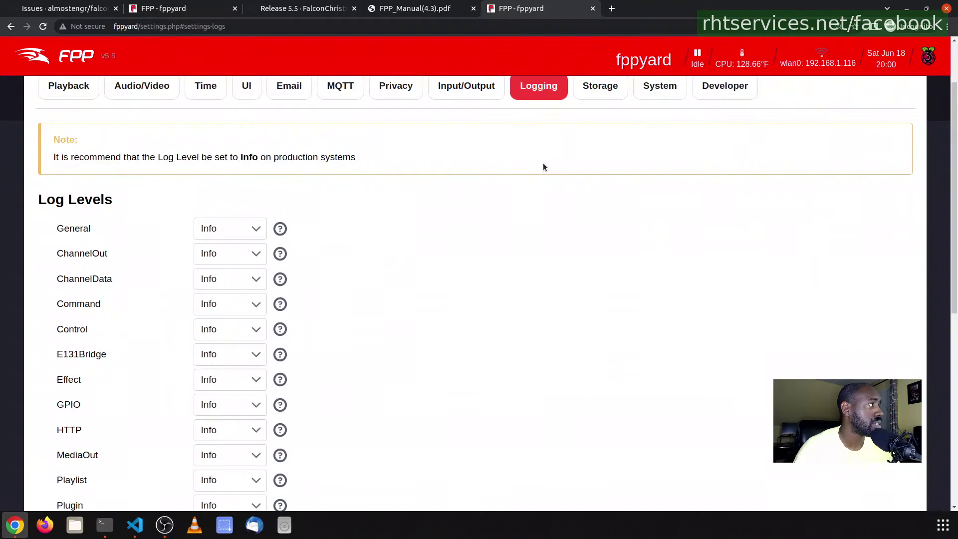
Scroll through the log levels, leaving ChannelData logging at Info
scroll(543, 166, down, 1)
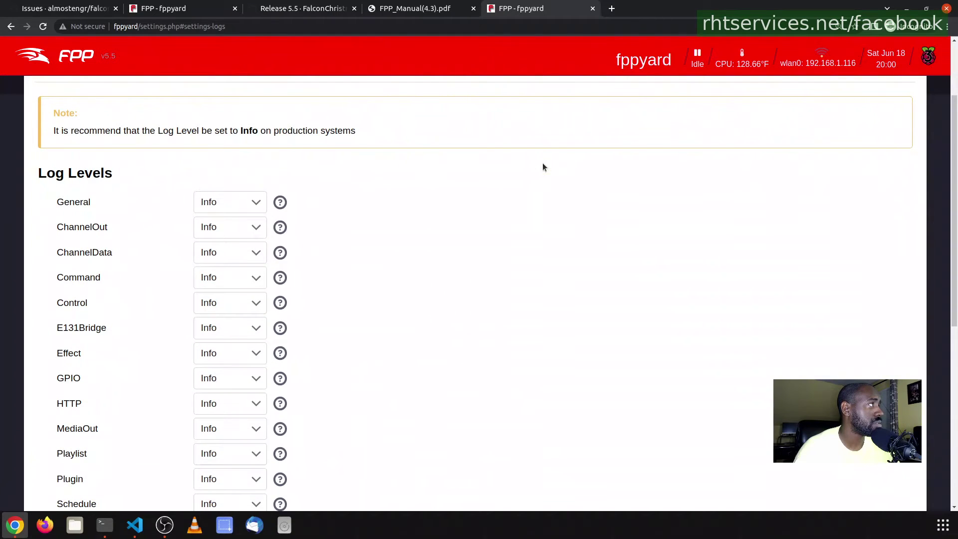
scroll(543, 167, down, 8)
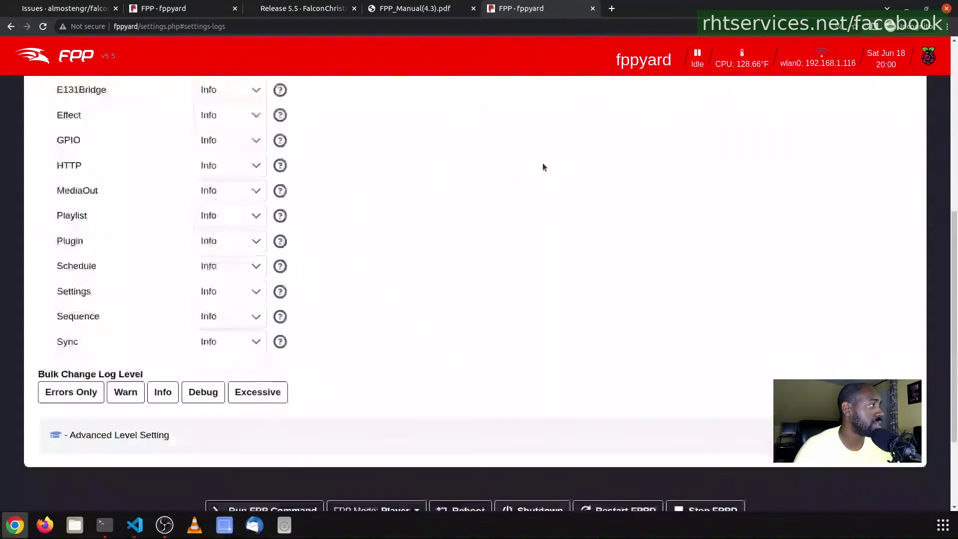
scroll(543, 163, up, 5)
scroll(543, 162, down, 5)
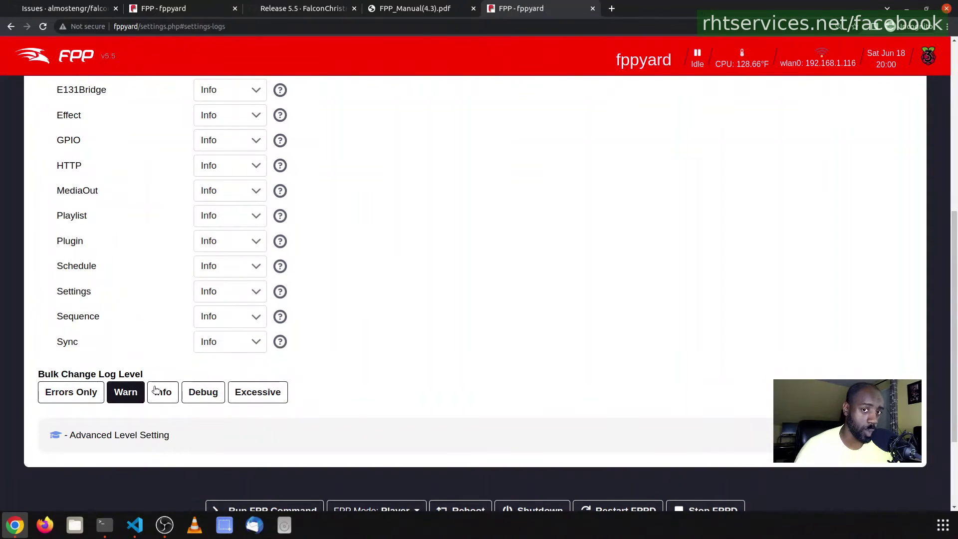
scroll(372, 313, up, 6)
scroll(372, 312, up, 3)
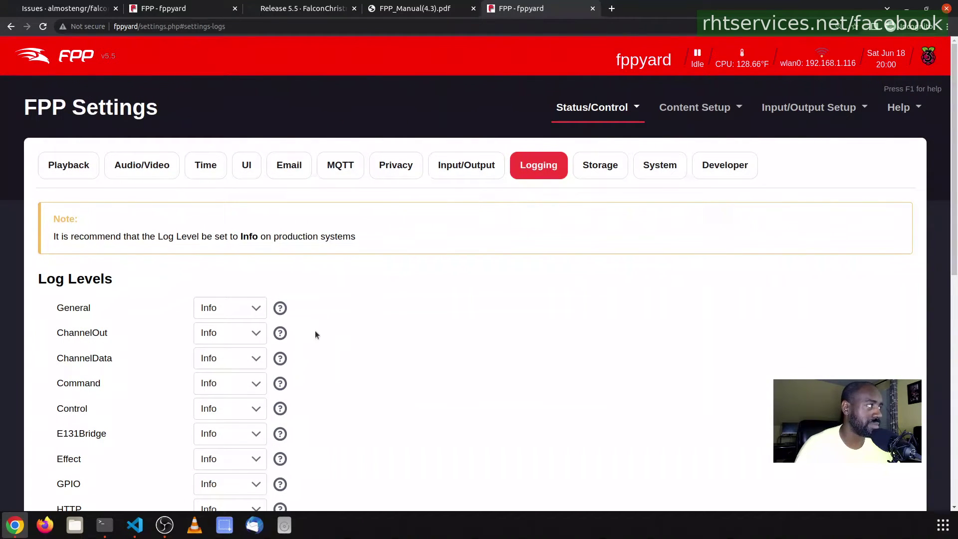
click(230, 362)
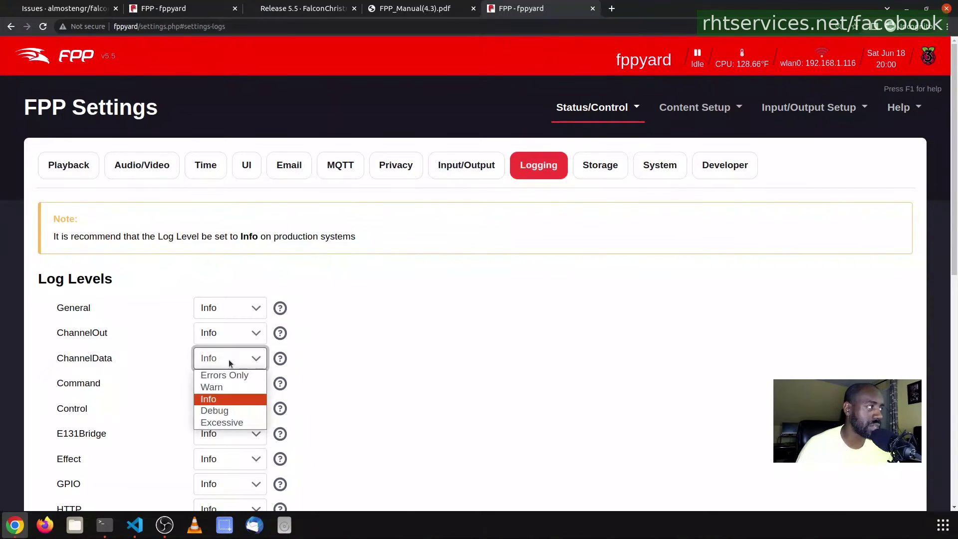
click(230, 362)
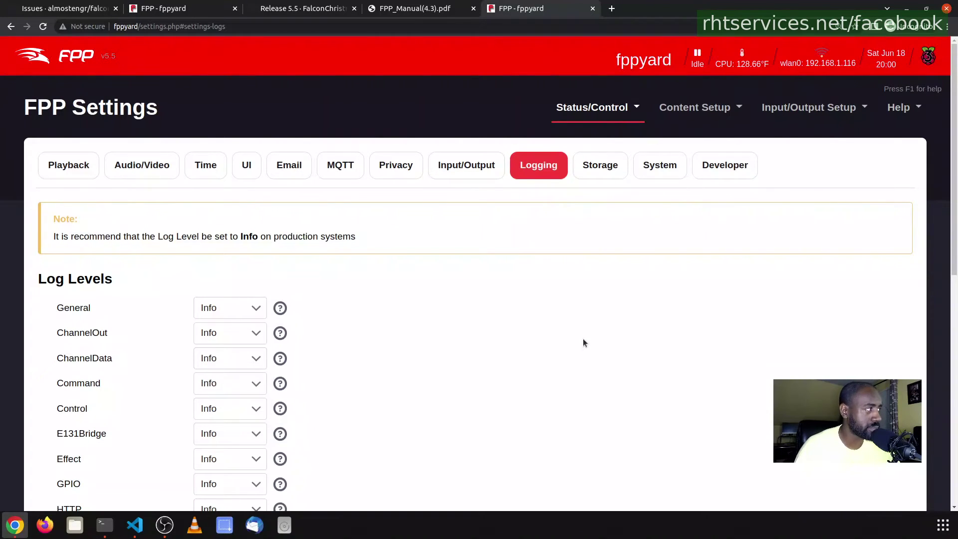
Keep General logging at Info per the recommendation note, then open Storage settings
scroll(583, 334, down, 7)
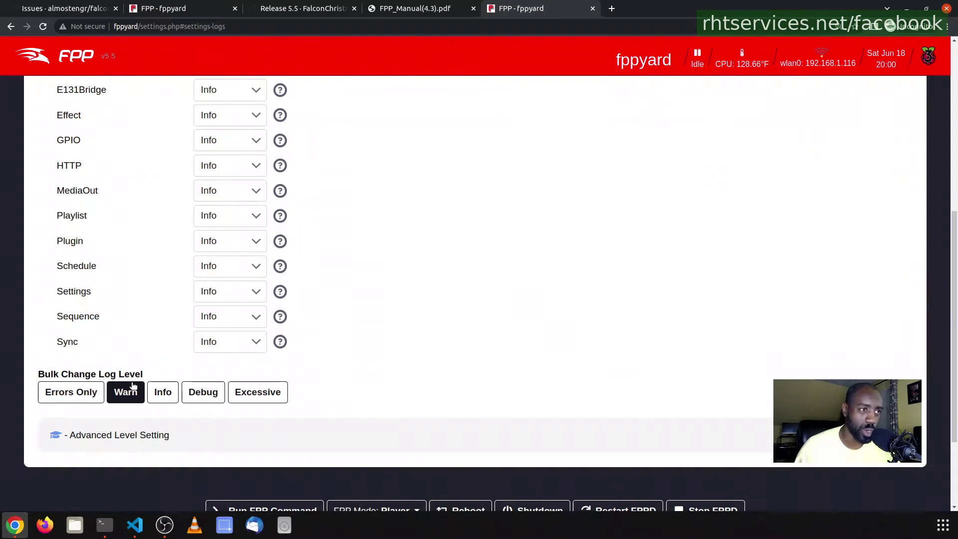
scroll(139, 379, up, 6)
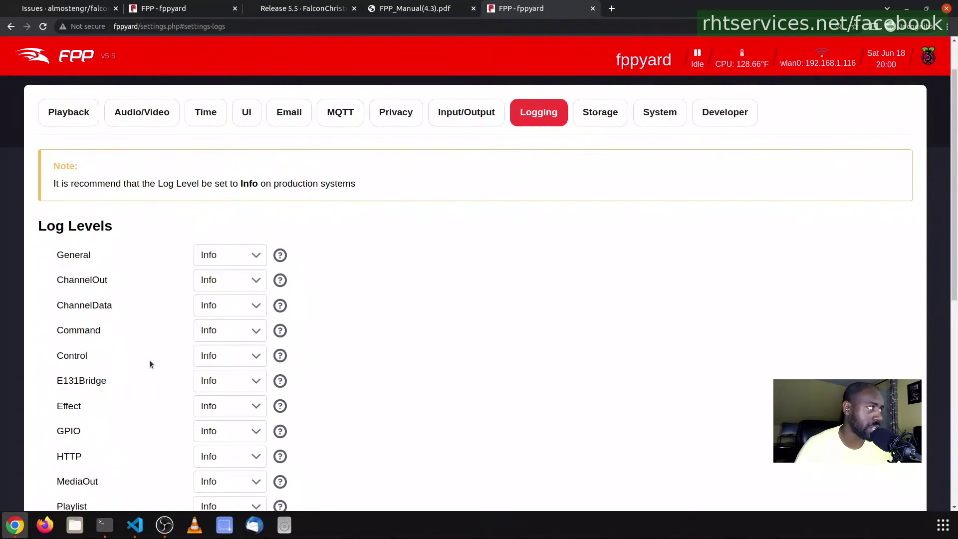
drag(112, 180, 367, 200)
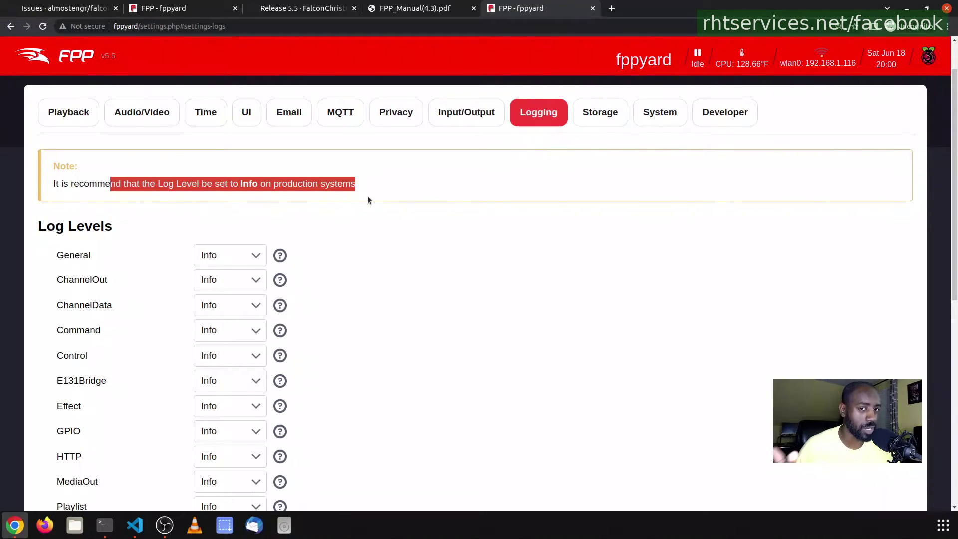
click(220, 258)
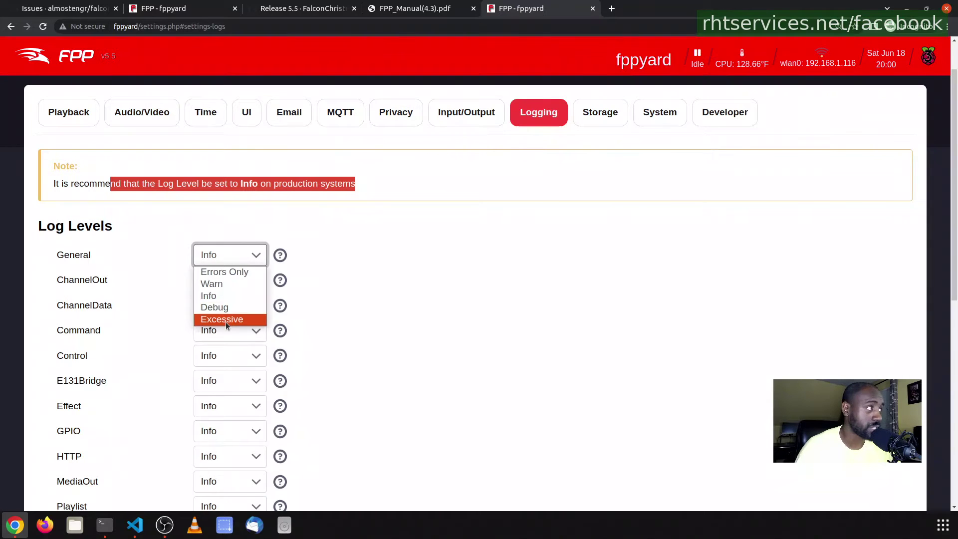
click(411, 305)
click(464, 235)
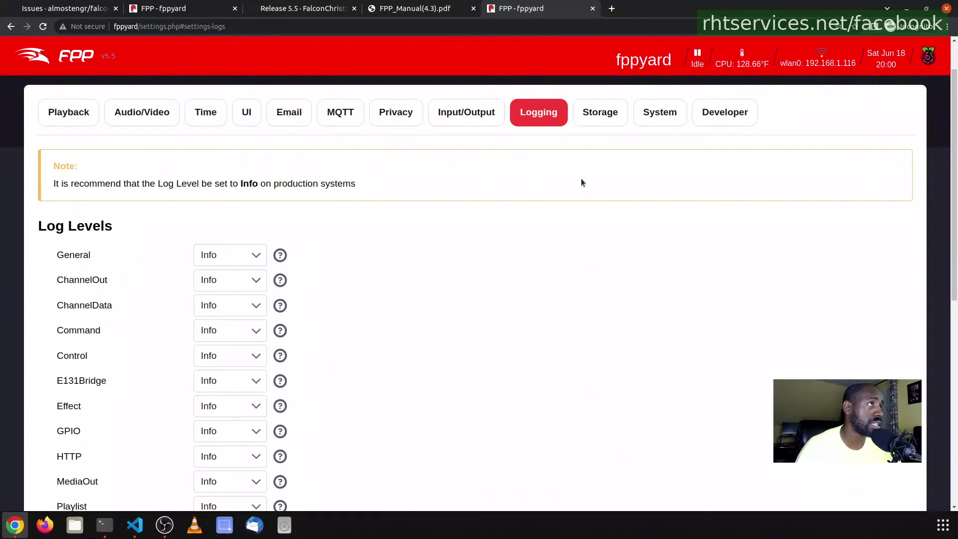
click(587, 116)
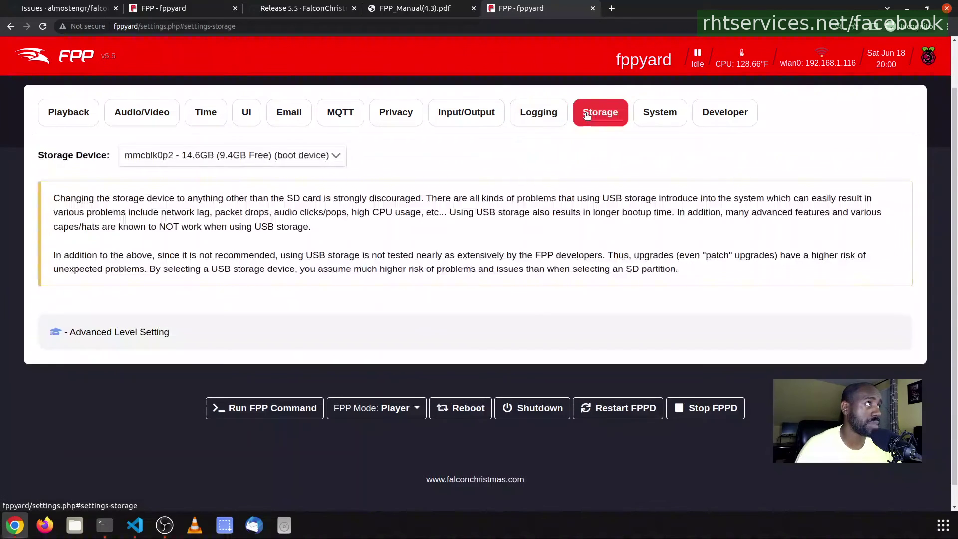
Keep mmcblk0p2 as the storage device after reviewing the storage device choices
click(326, 152)
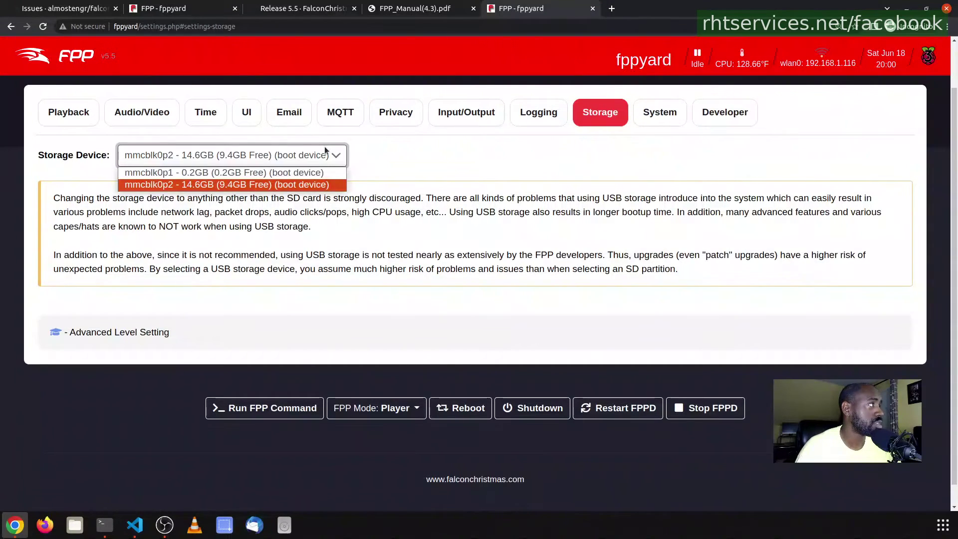
click(325, 149)
click(247, 157)
click(748, 227)
On the System settings tab, keep FPP in Player mode and review the remaining settings
click(657, 126)
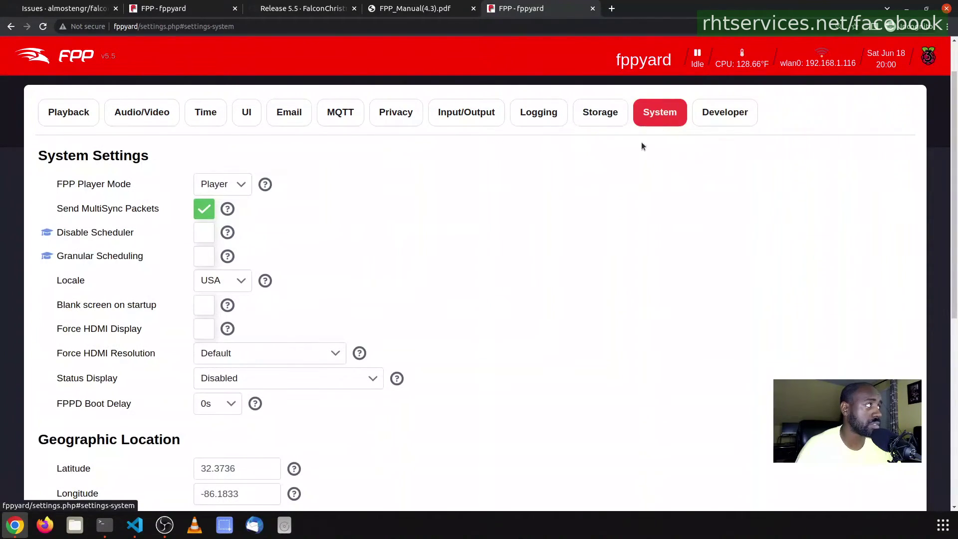
scroll(619, 154, down, 1)
click(209, 157)
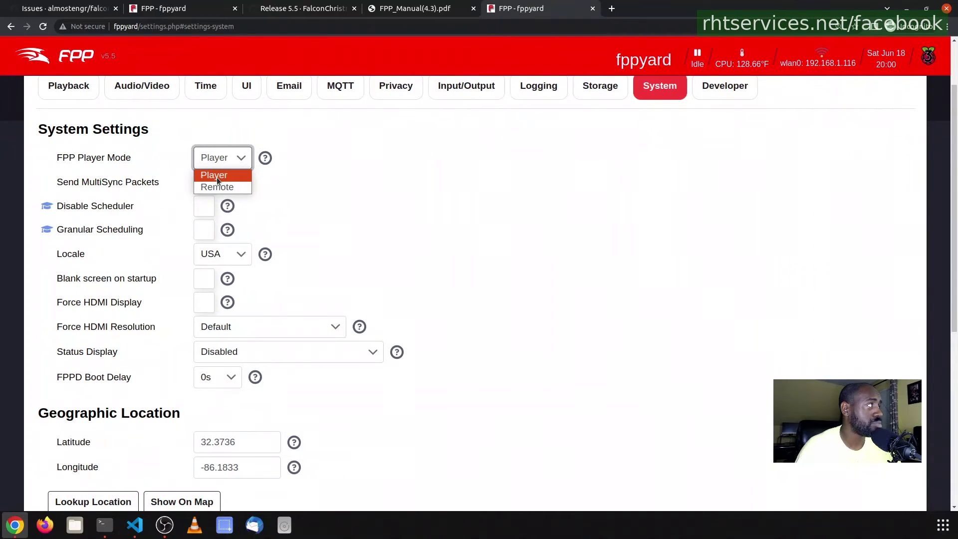
click(204, 182)
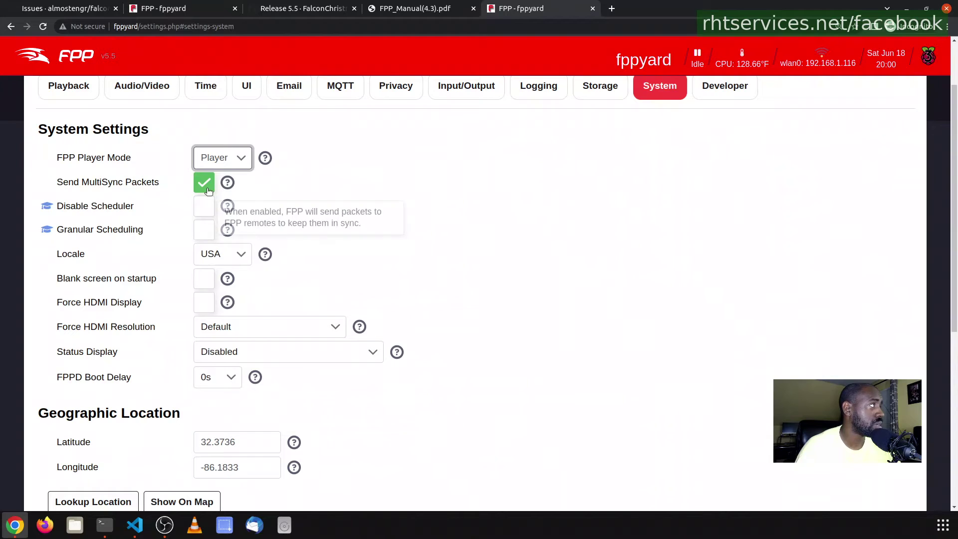
scroll(119, 196, down, 1)
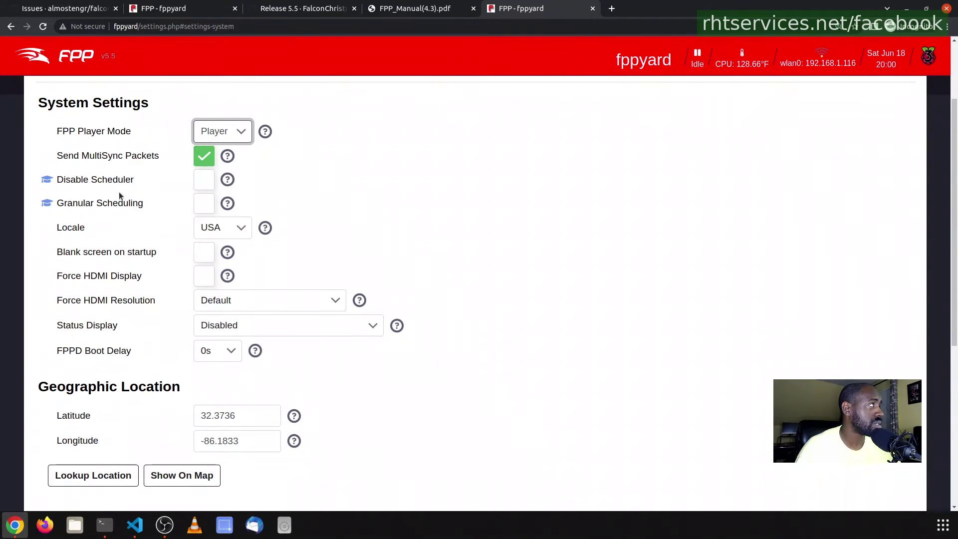
scroll(180, 237, down, 2)
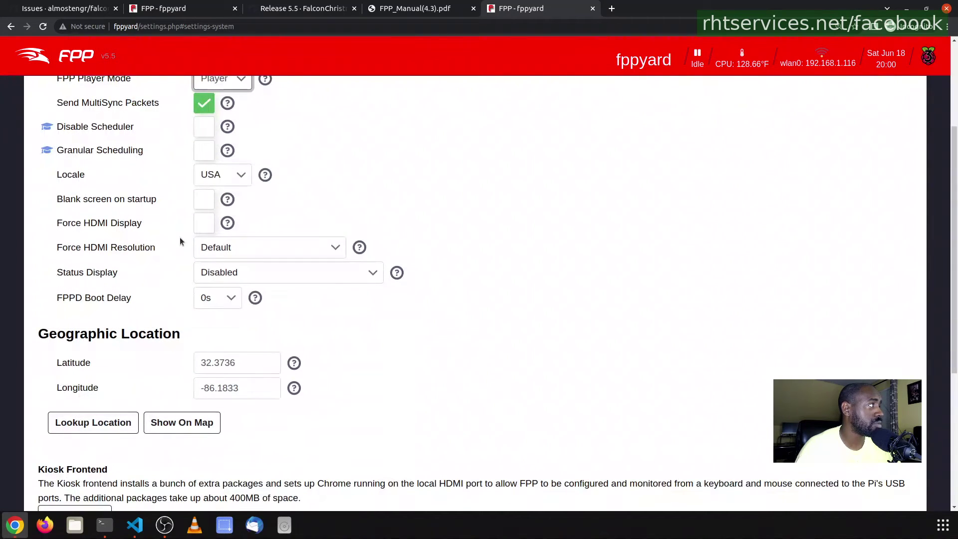
scroll(169, 250, down, 1)
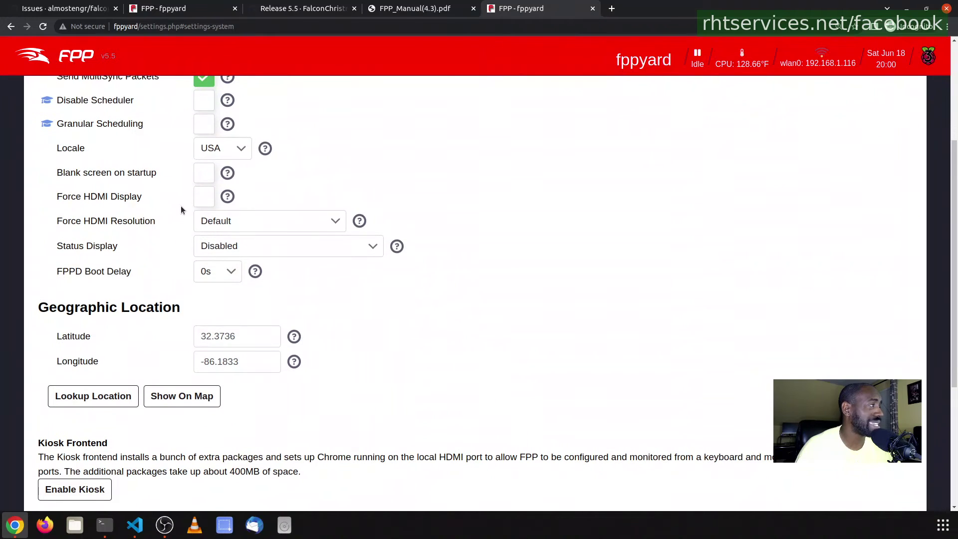
mouse_move(216, 187)
scroll(163, 232, down, 2)
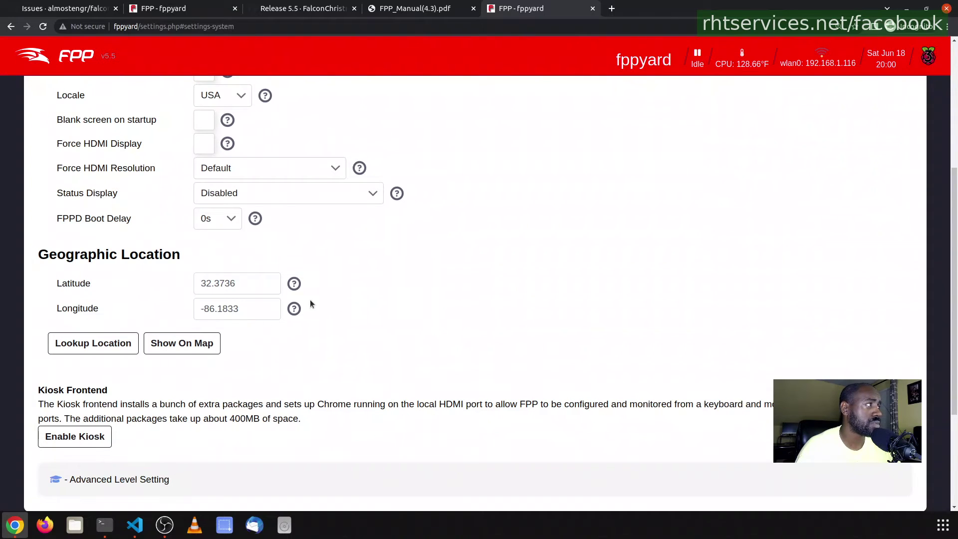
scroll(738, 209, up, 6)
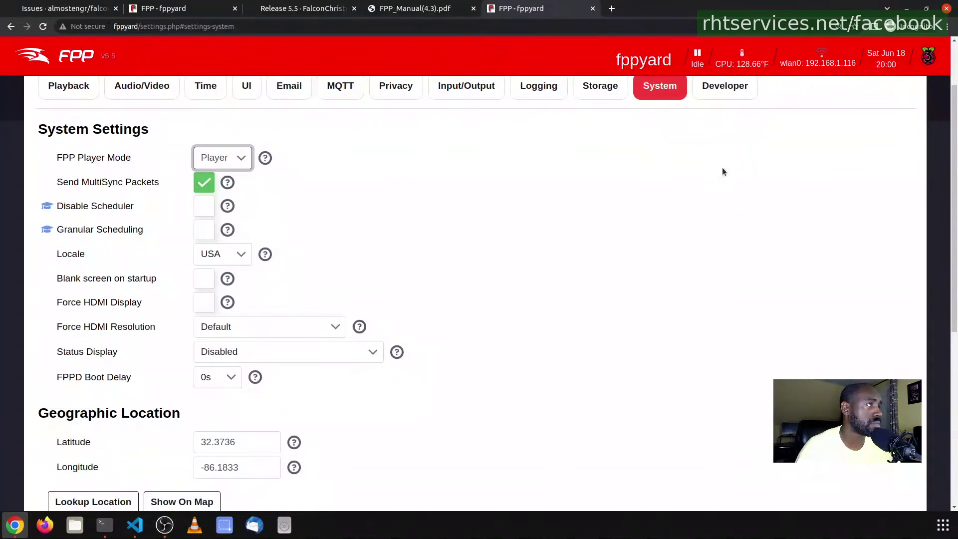
click(725, 85)
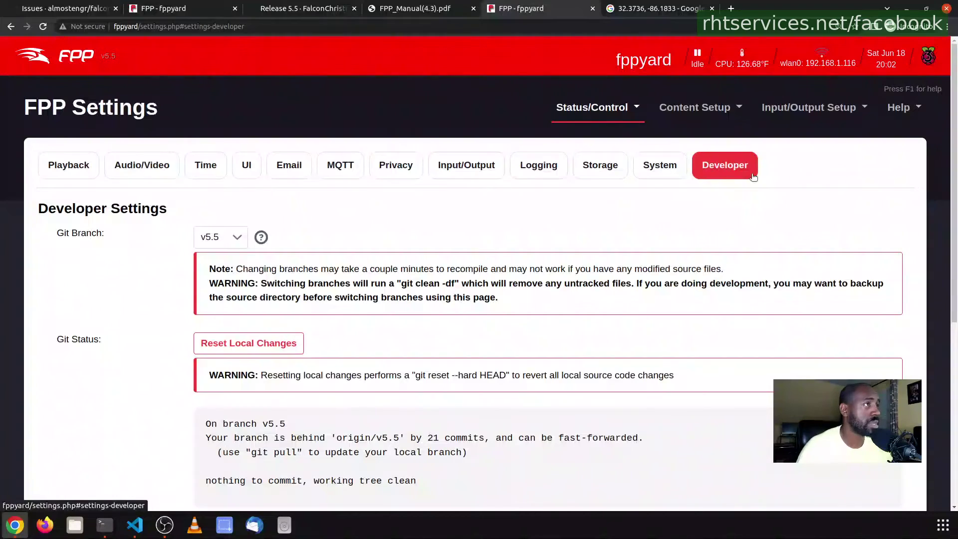
scroll(666, 158, down, 3)
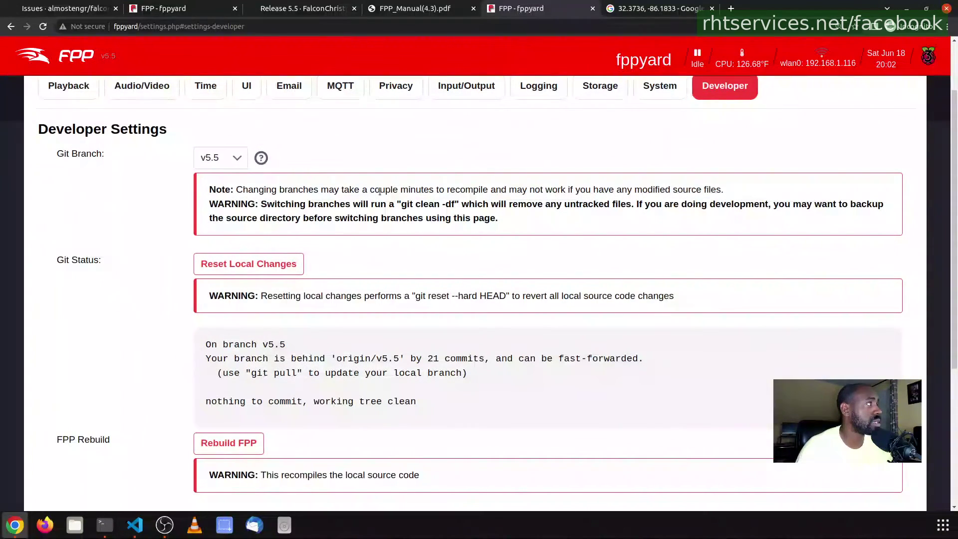
click(195, 160)
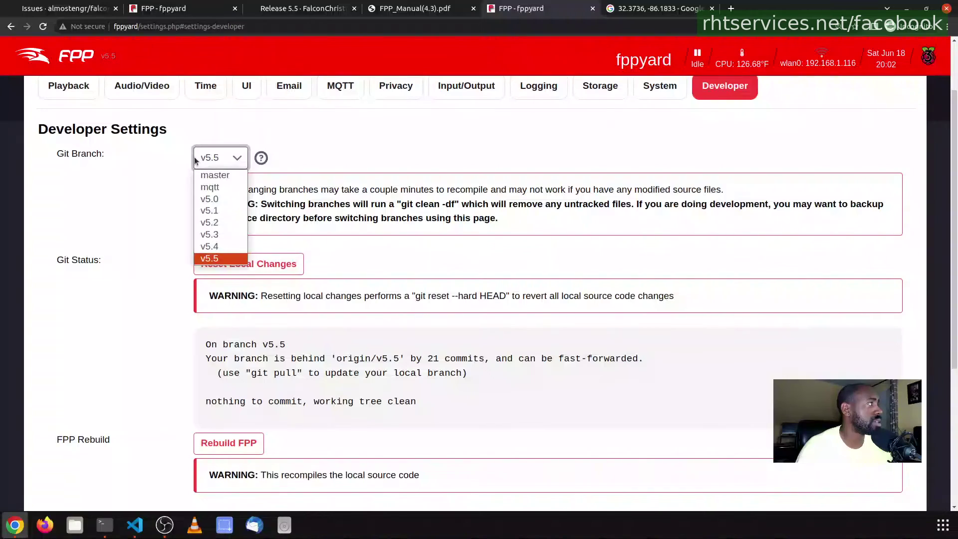
click(195, 160)
scroll(165, 182, down, 5)
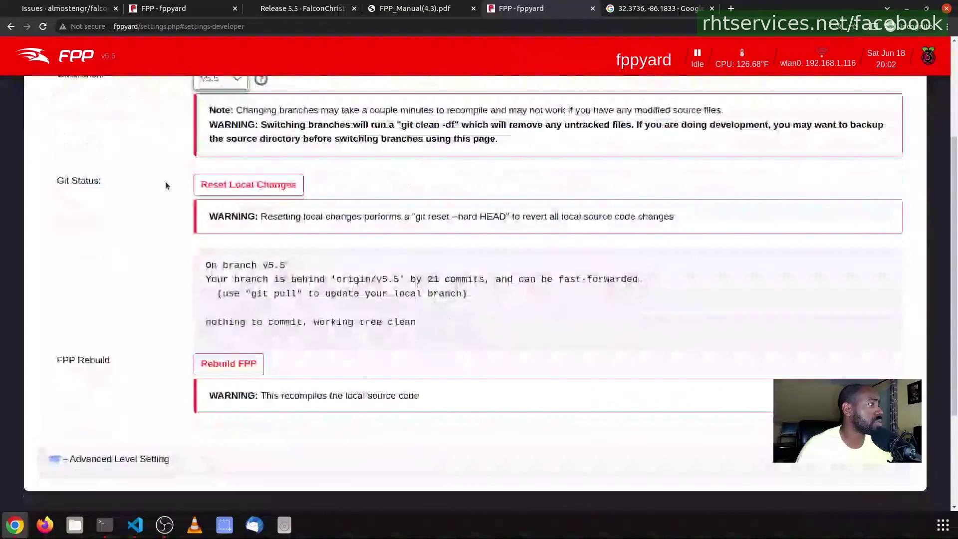
scroll(153, 267, up, 7)
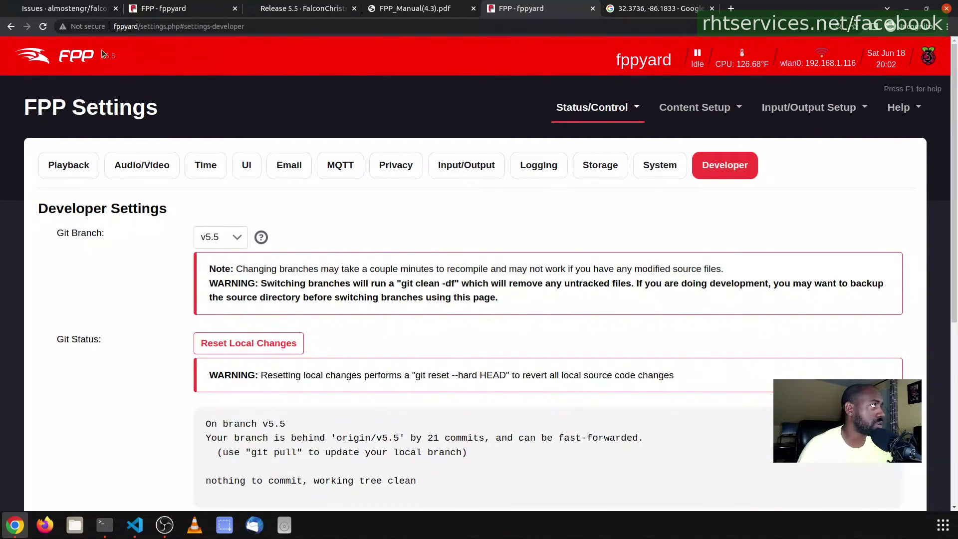
From the Status page reached via the FPP logo, reboot the Falcon Player and confirm with OK
click(53, 61)
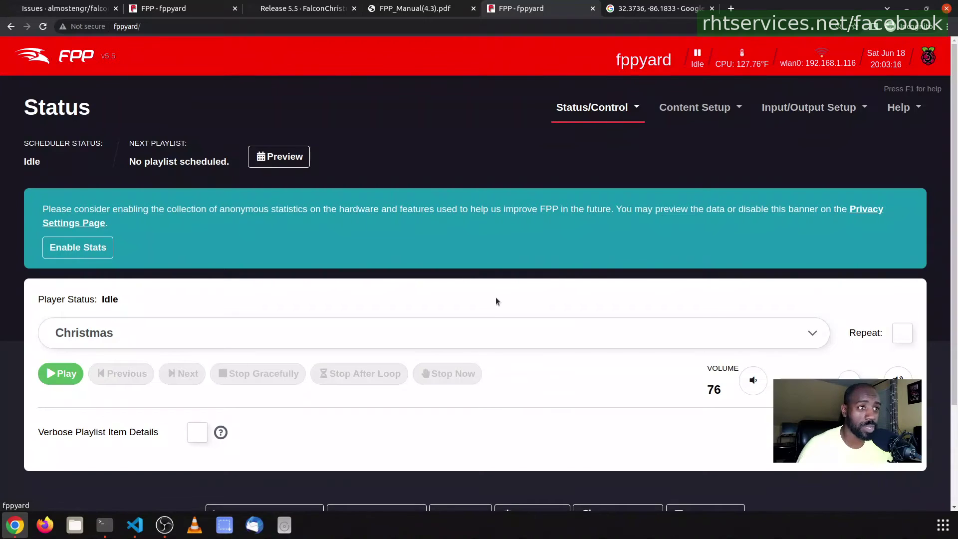
scroll(480, 292, down, 5)
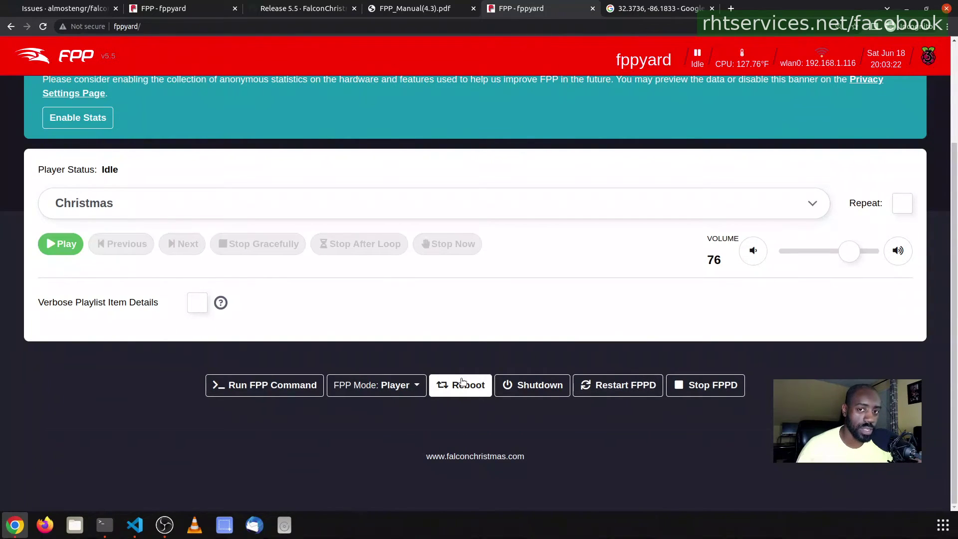
click(462, 381)
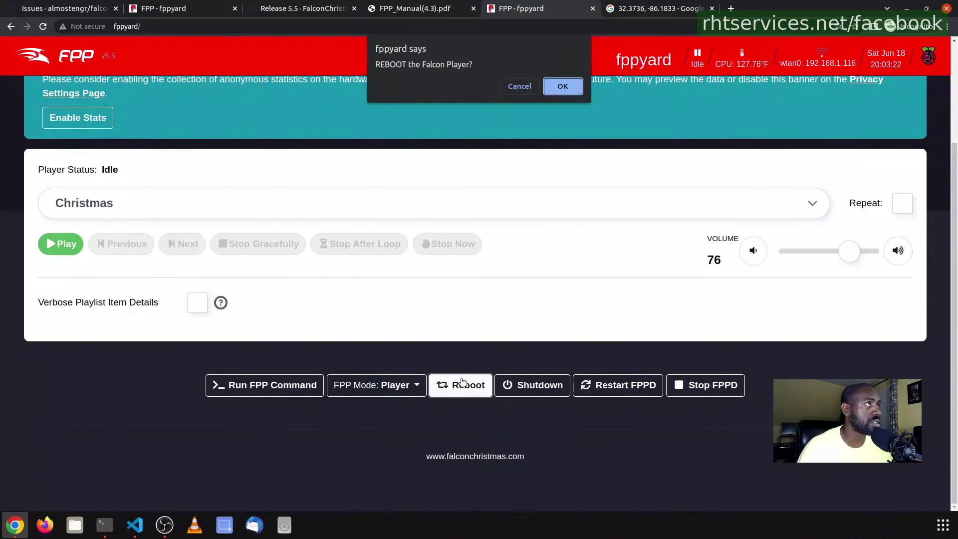
click(521, 86)
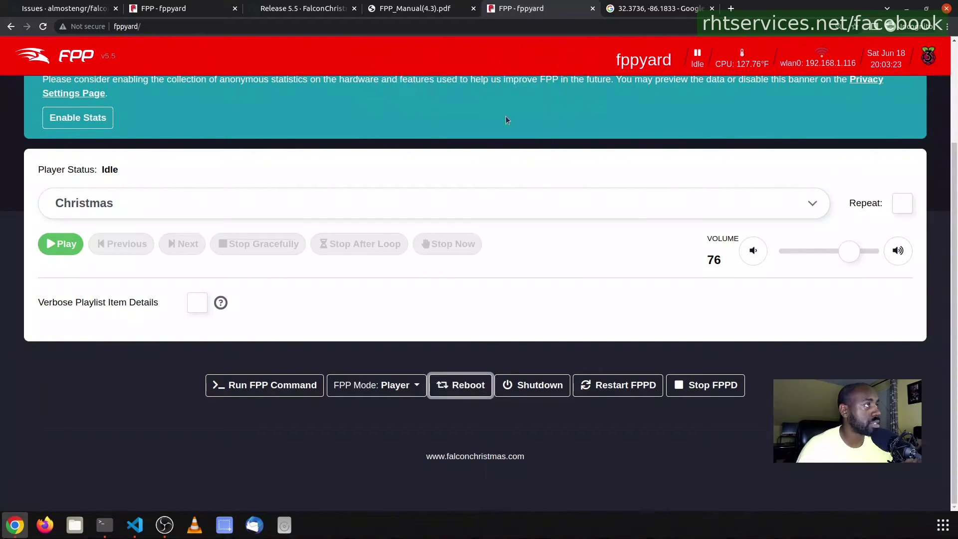
In the enlarged SSH terminal, run ps -ef | grep FalconPiTwitter
click(105, 525)
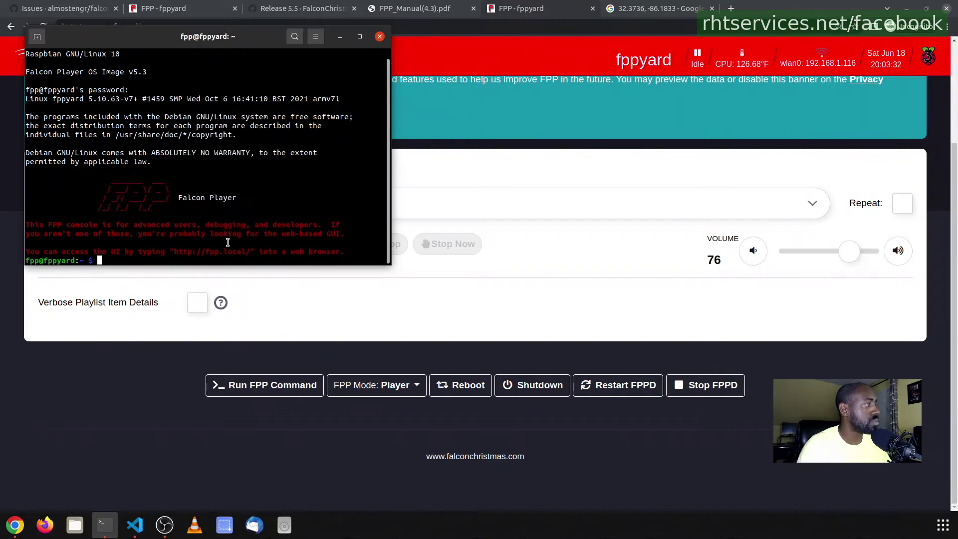
key(ctrl+plus)
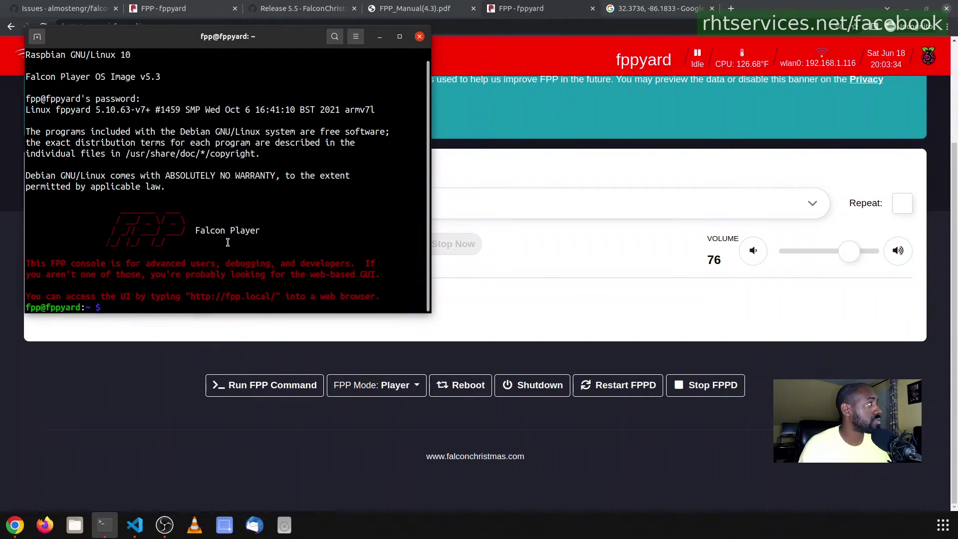
text(ps -ef )
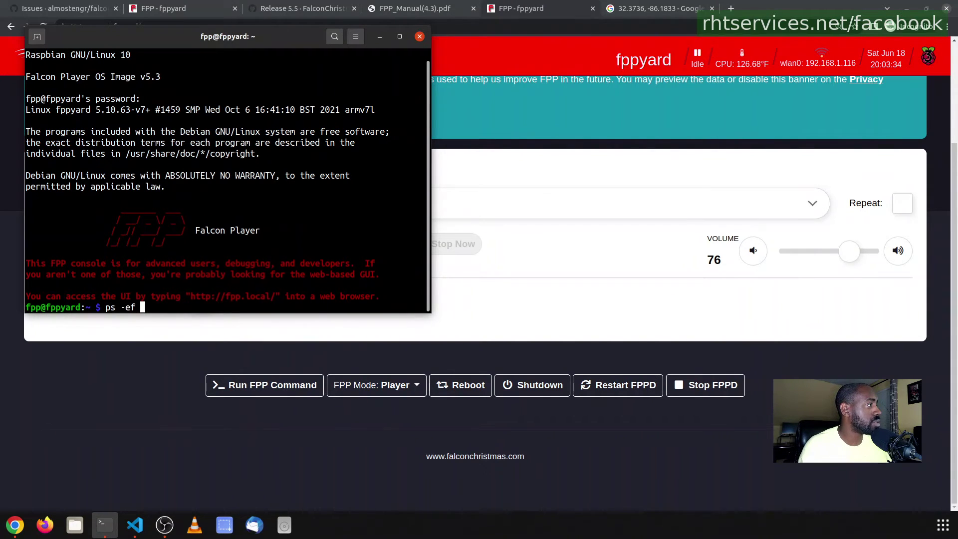
text(| gr)
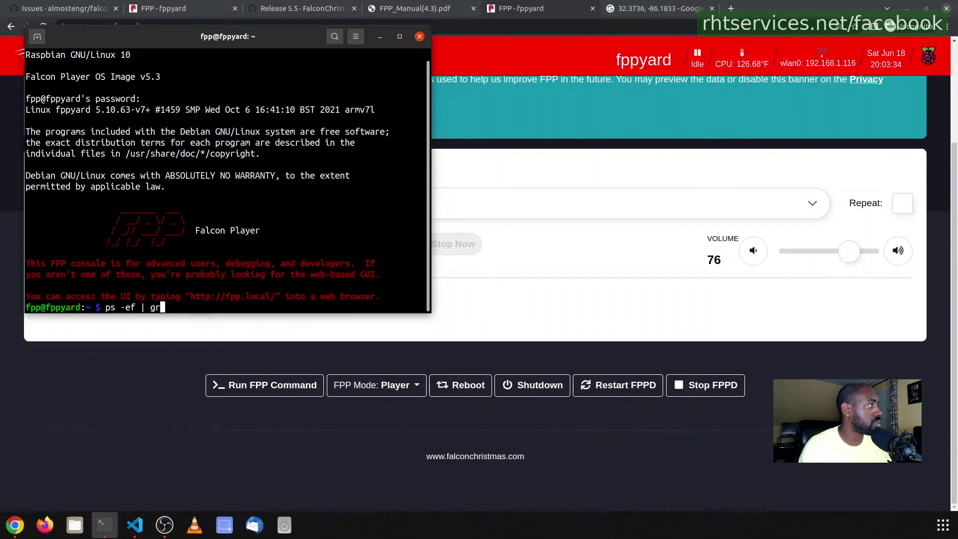
text(rp dotnet)
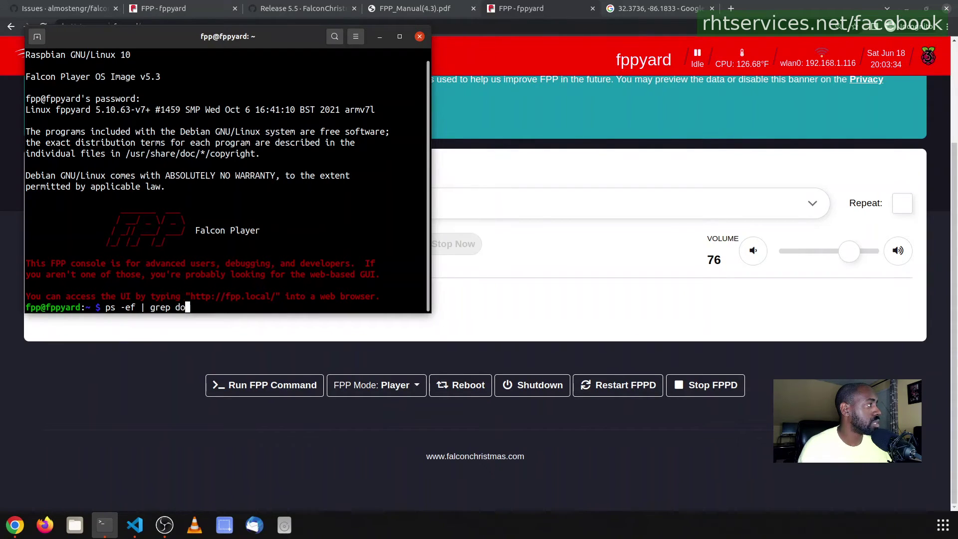
key(BackSpace)
key(BackSpace)
key(BackSpace)
key(BackSpace)
key(BackSpace)
key(BackSpace)
text(FalconPiTwitter)
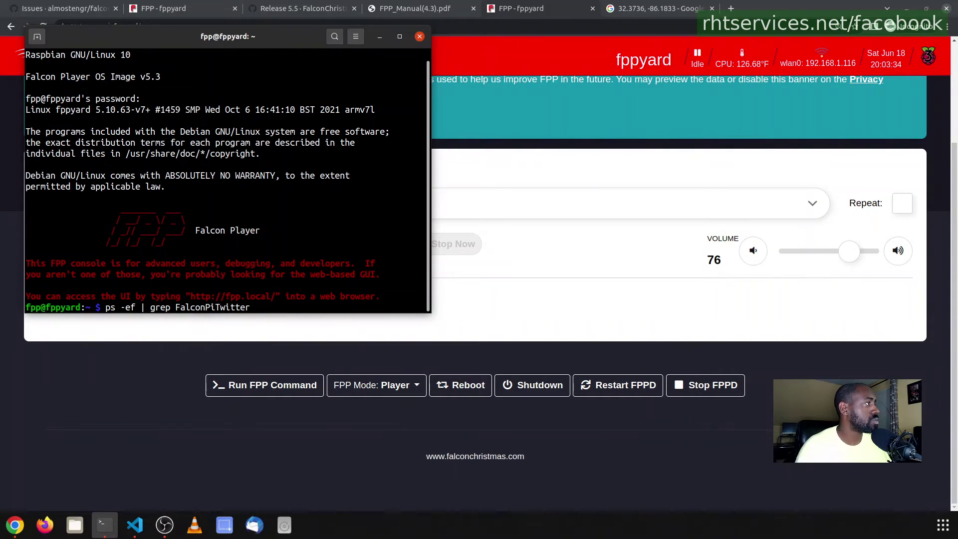
key(Return)
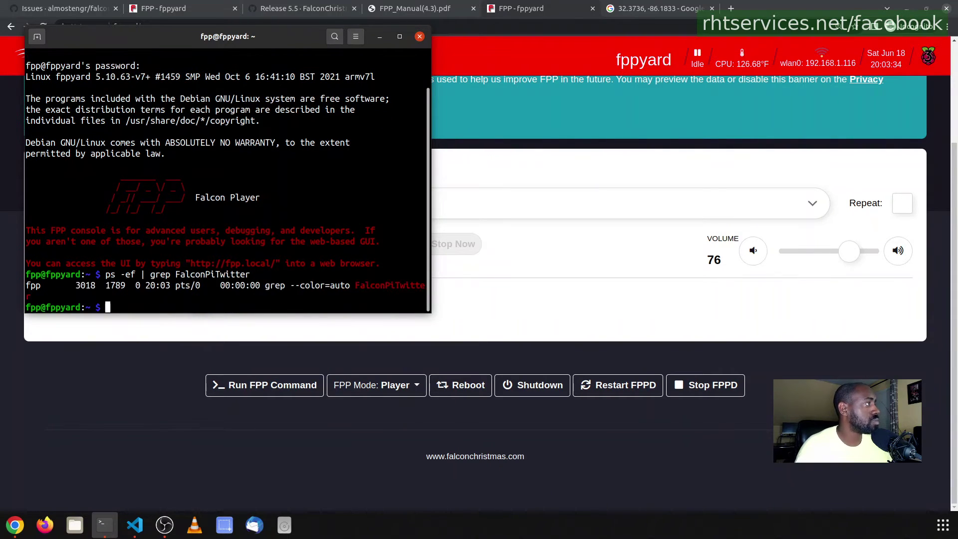
Maximize the terminal and rerun the search case-insensitively: ps -ef | grep -i falconpitwitter
key(super+Up)
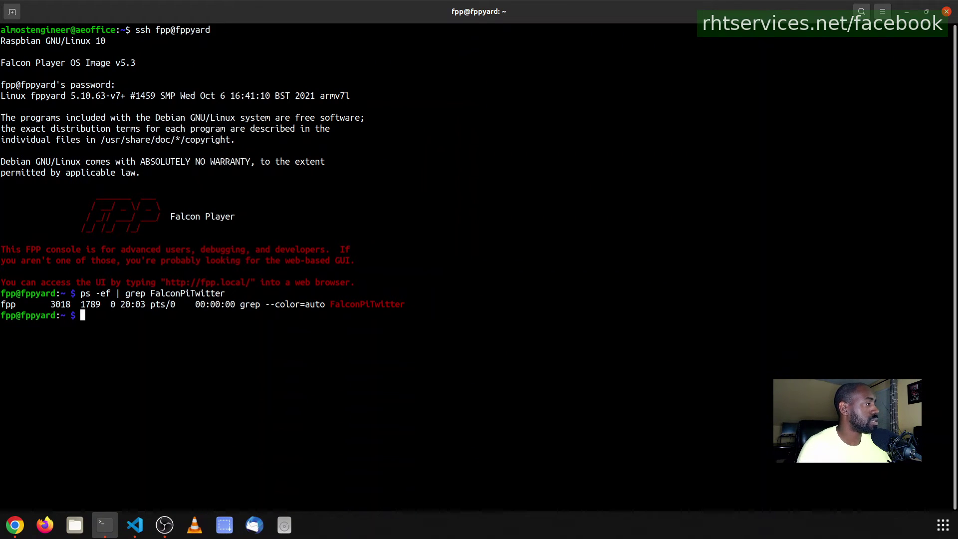
key(Up)
key(BackSpace)
key(BackSpace)
key(BackSpace)
key(BackSpace)
key(BackSpace)
key(BackSpace)
key(BackSpace)
key(BackSpace)
key(BackSpace)
key(BackSpace)
key(BackSpace)
key(BackSpace)
key(BackSpace)
key(BackSpace)
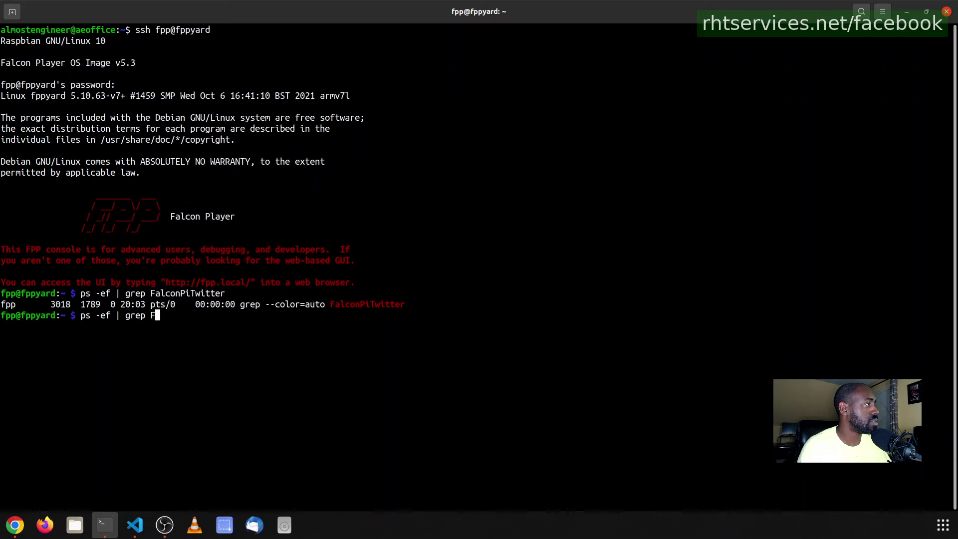
key(BackSpace)
text(-i f)
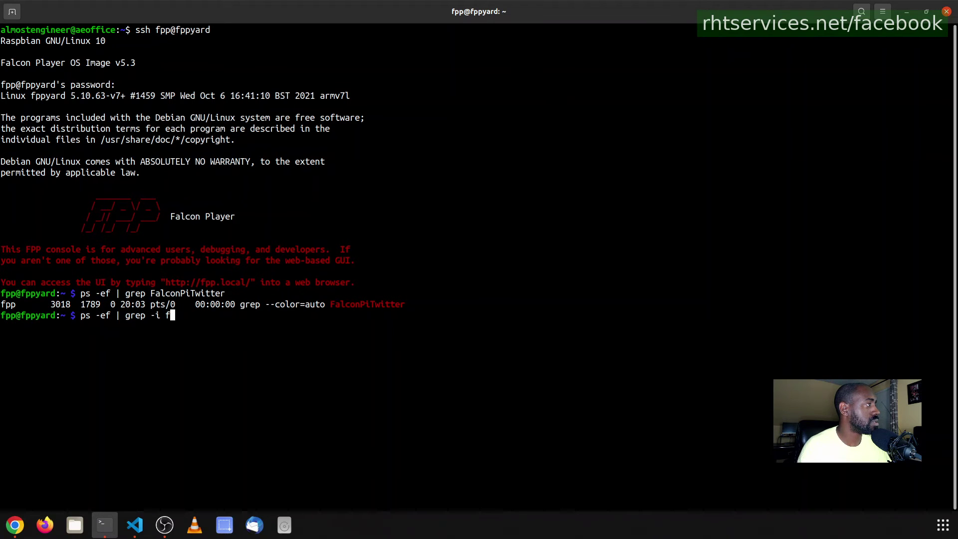
text(alconpitwitter)
key(Return)
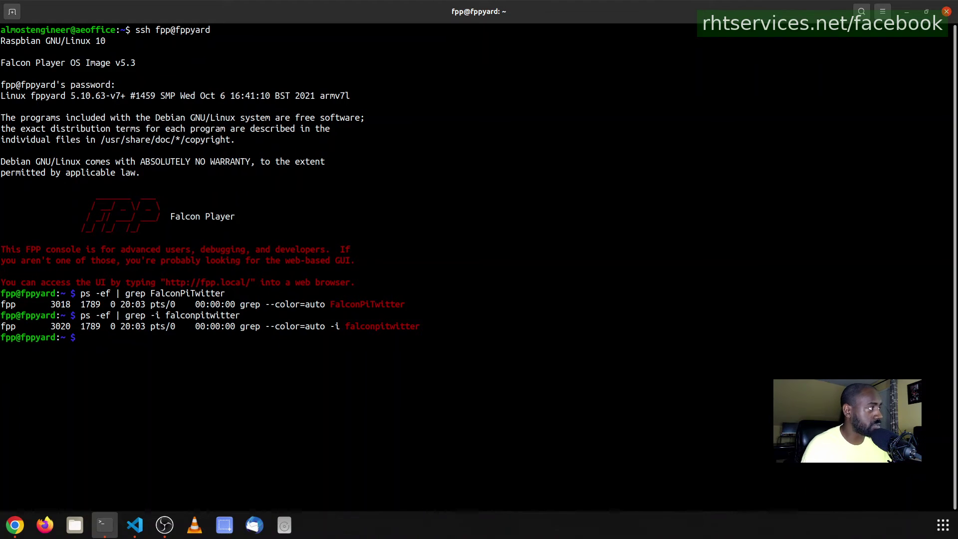
Run sudo systemctl restart falconpitwitter, listing systemctl subcommands with Tab along the way
text(s)
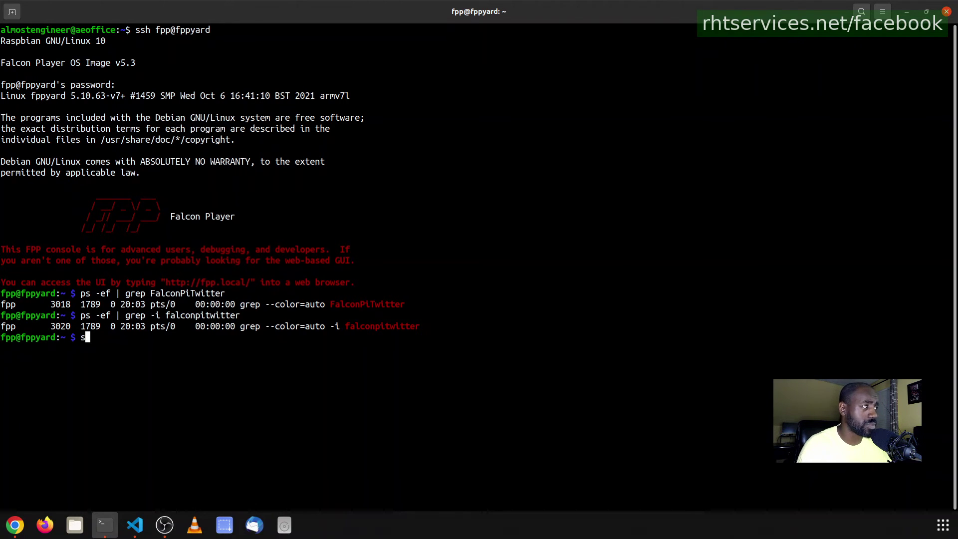
text(udo )
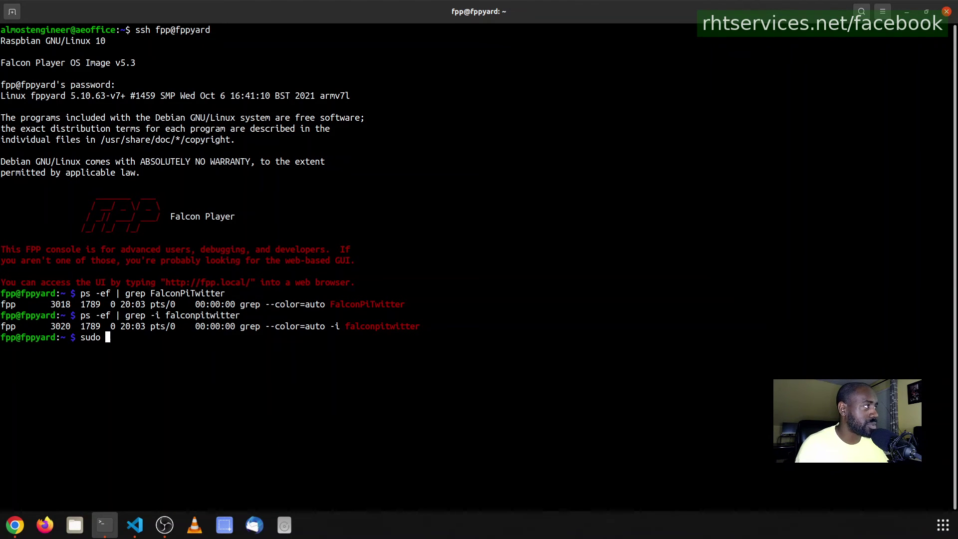
text(sts)
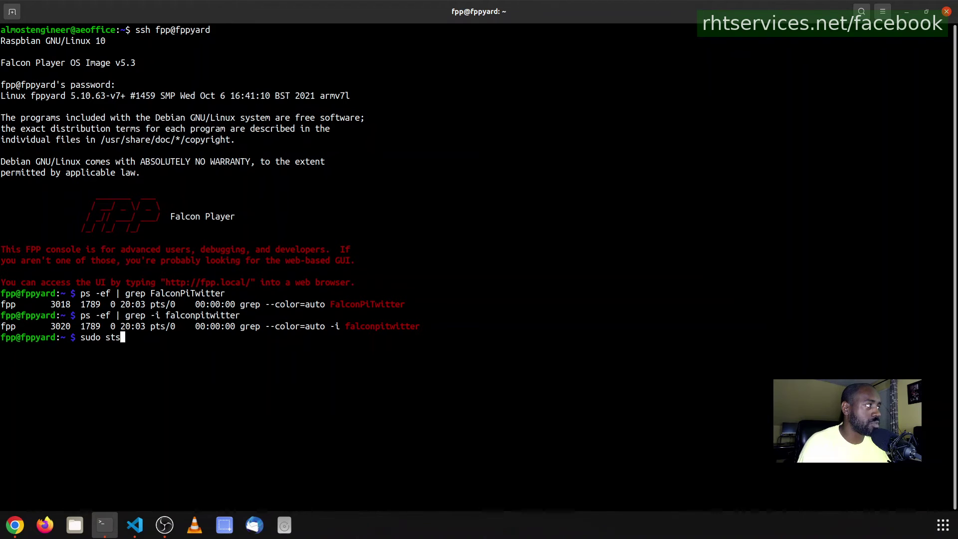
text(ystemctl)
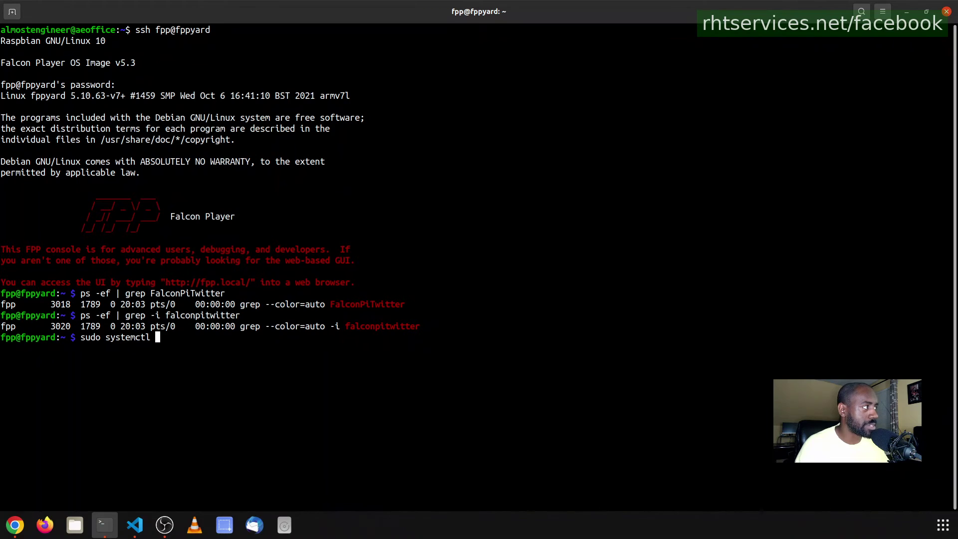
key(Tab)
key(Tab)
key(Tab)
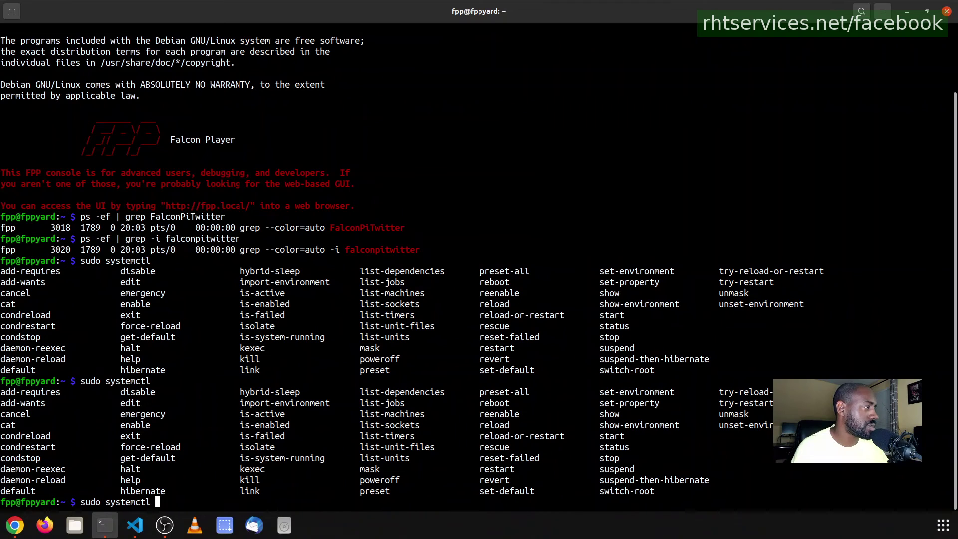
text(restart)
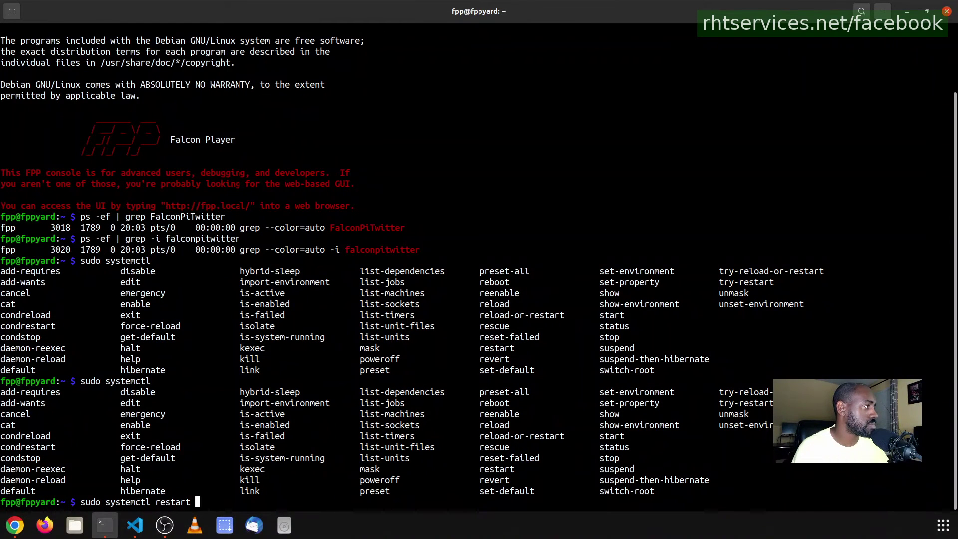
key(ctrl+c)
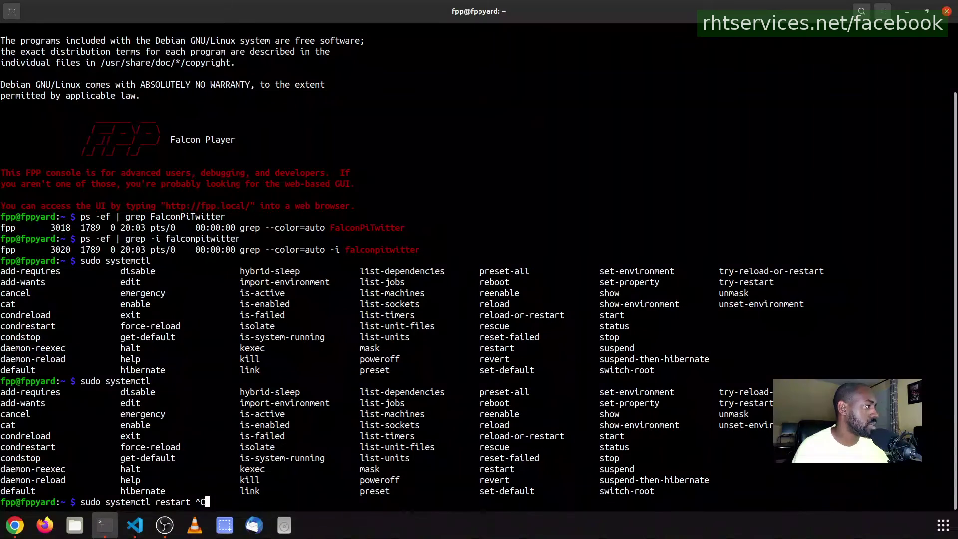
key(BackSpace)
text(falconpitwitter)
key(Return)
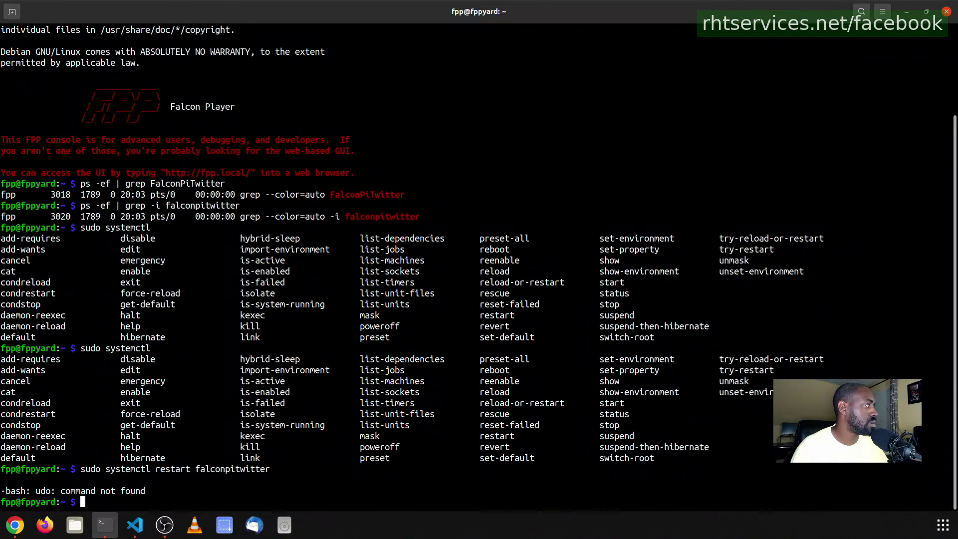
Correct the restart command's typos until it reports falconpitwitter.service not found, then run ls
key(Return)
key(Return)
key(Up)
key(Home)
text(s)
key(Return)
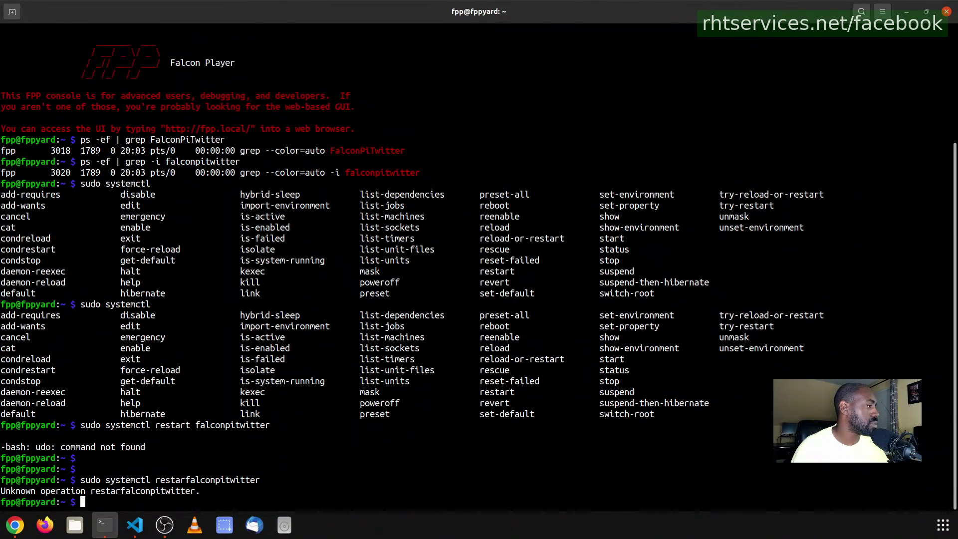
key(Up)
key(Left)
key(Left)
key(Left)
key(Left)
key(Left)
key(Left)
key(Left)
key(Left)
key(Left)
key(Left)
key(Left)
key(Left)
key(Left)
key(Left)
key(Left)
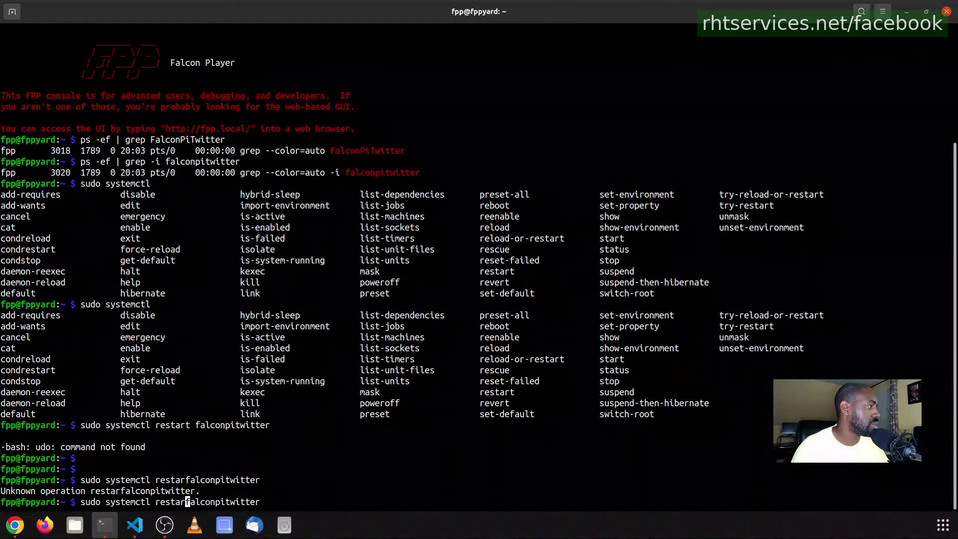
text(t)
key(Return)
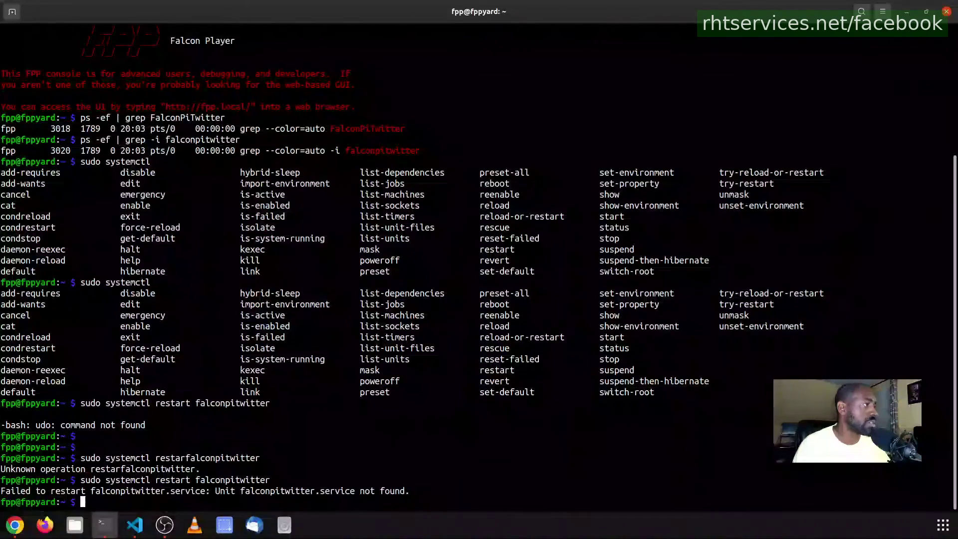
text(ls)
key(Return)
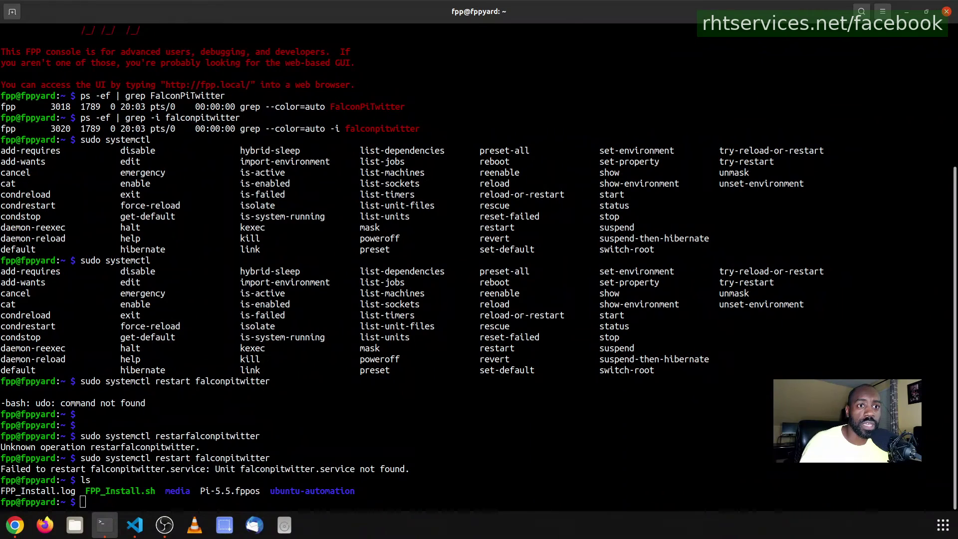
Change to /lib/systemd/system and list all its unit files
key(alt+Tab)
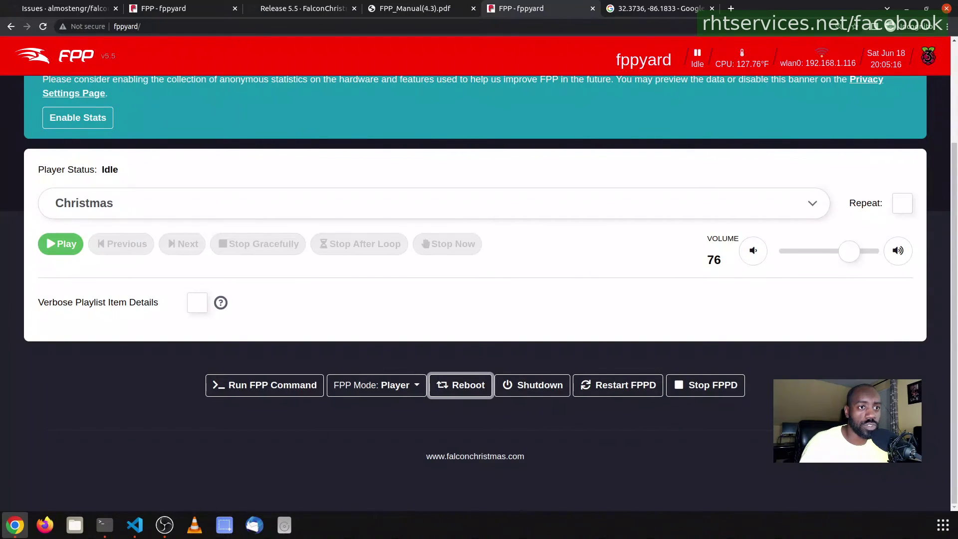
key(alt+Tab)
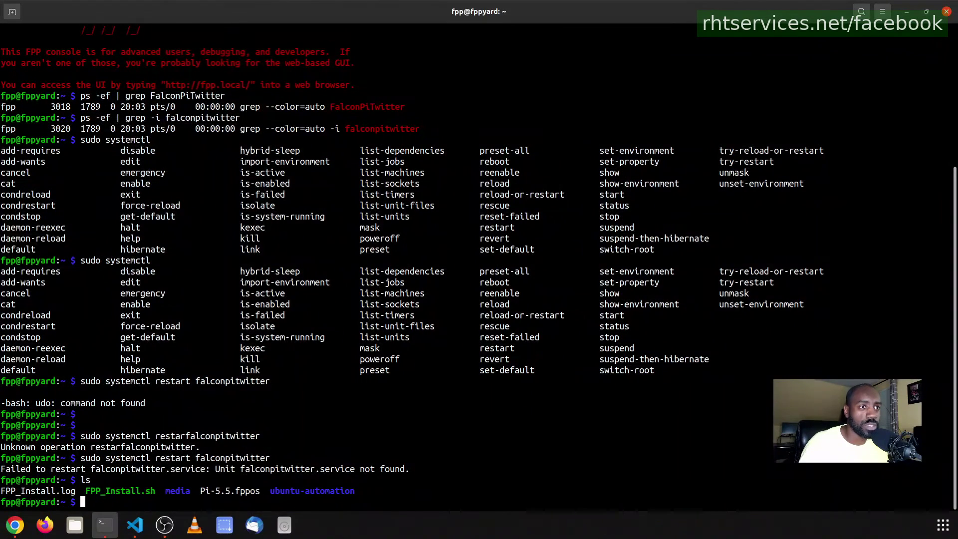
click(143, 533)
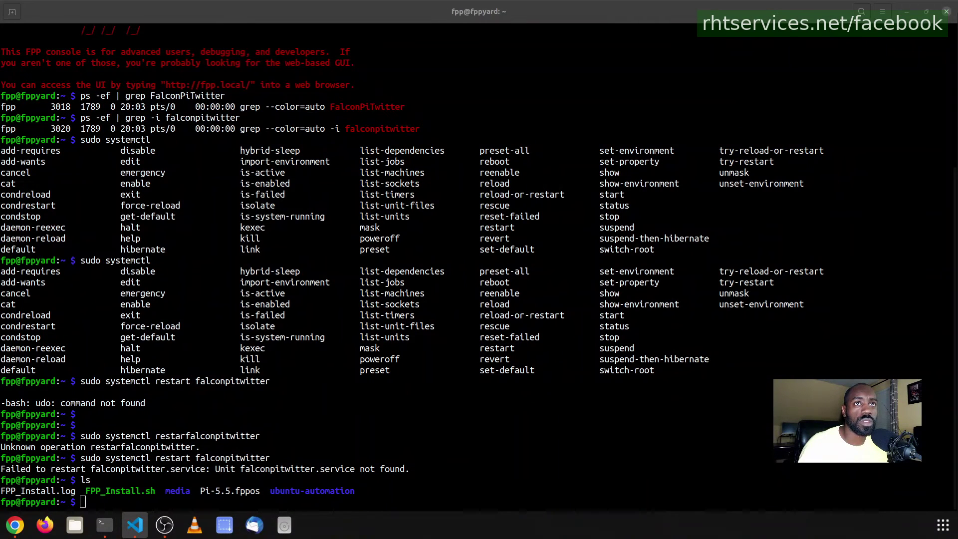
text(cd /)
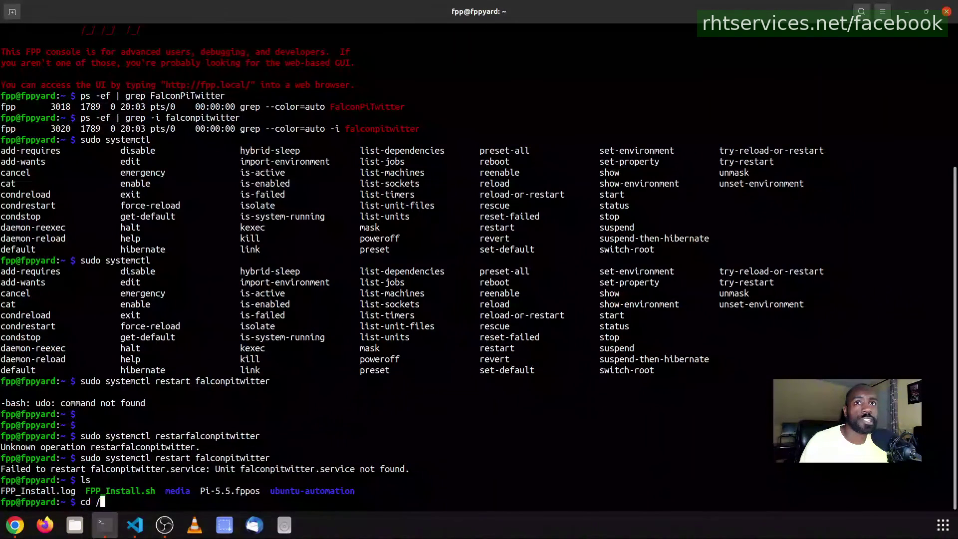
text(lib)
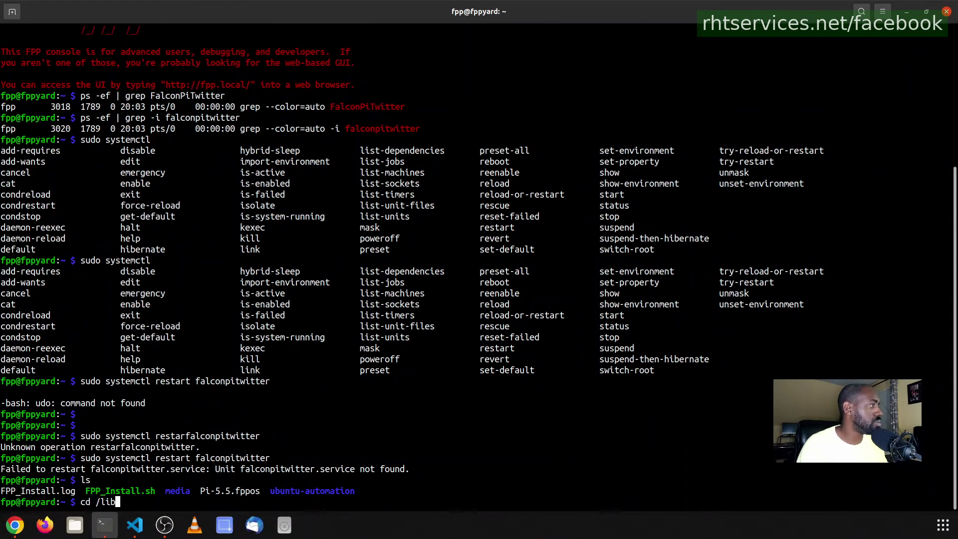
text(/systemd)
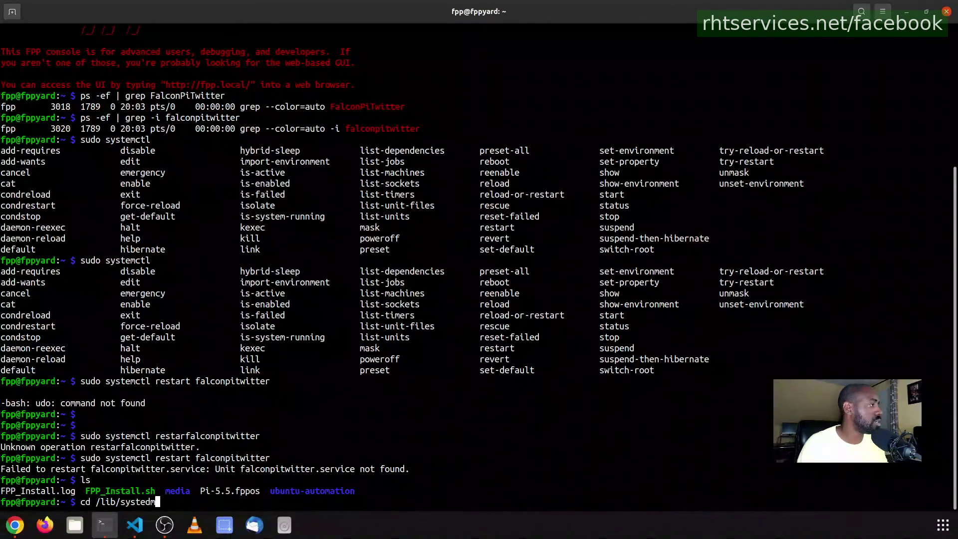
key(BackSpace)
key(BackSpace)
text(md/system)
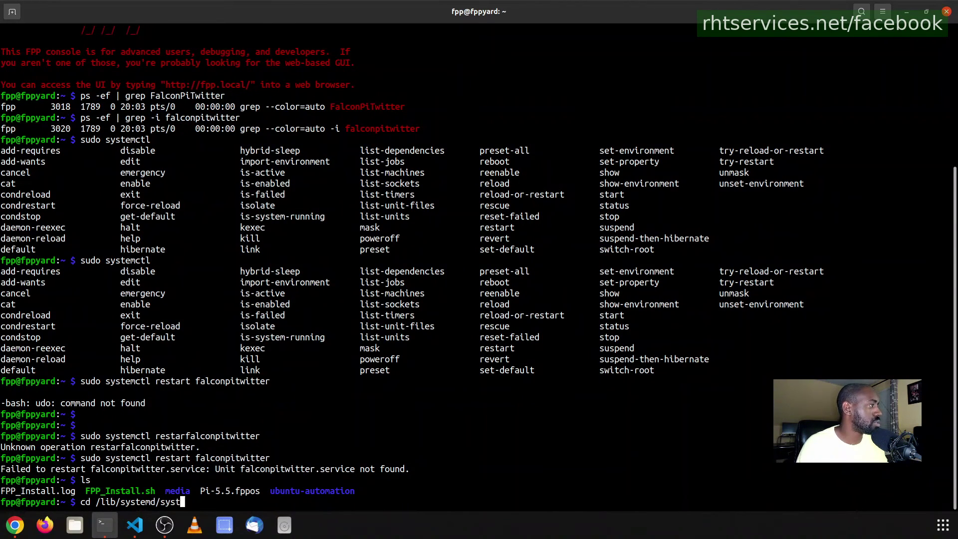
key(Return)
text(ls)
key(Return)
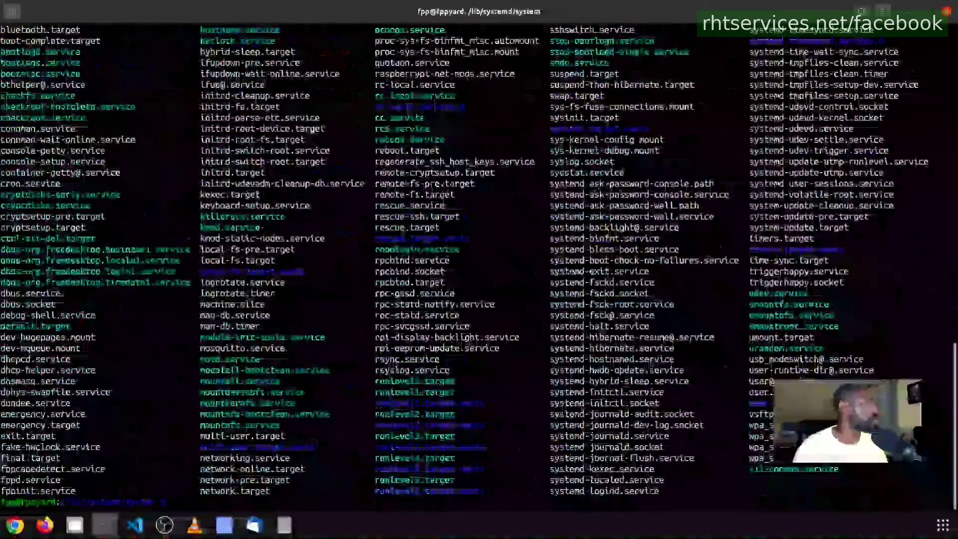
Run ls -al f* and highlight the resulting list of unit files starting with f
scroll(609, 252, up, 8)
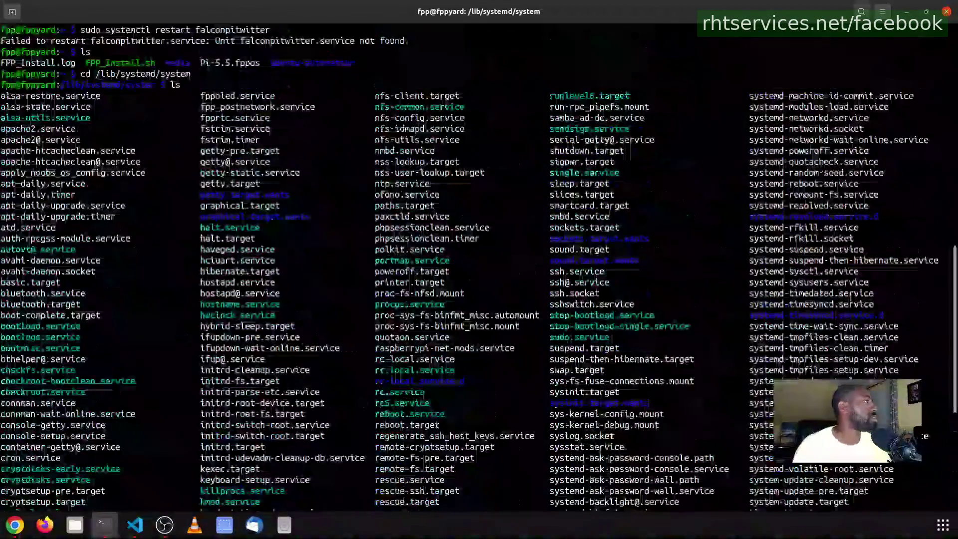
scroll(609, 252, down, 8)
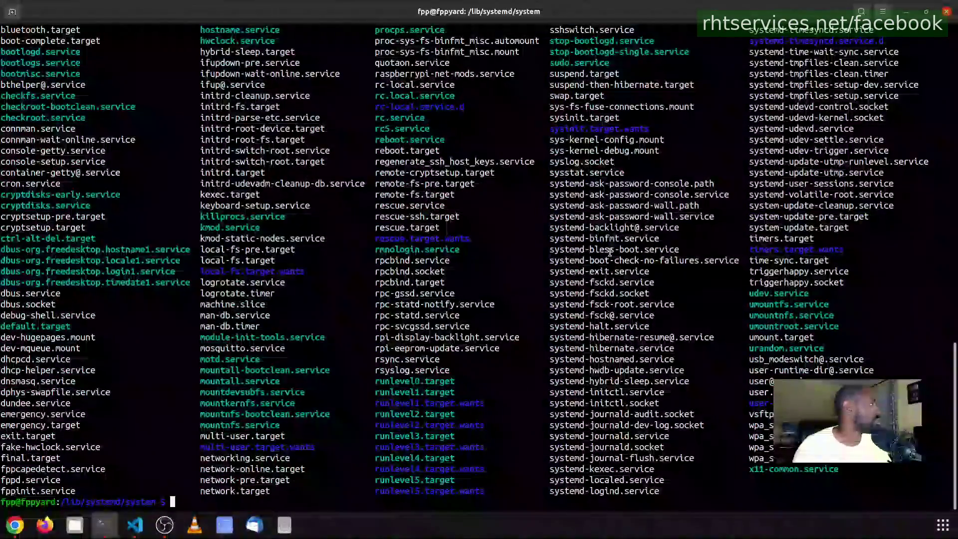
text(ls -al )
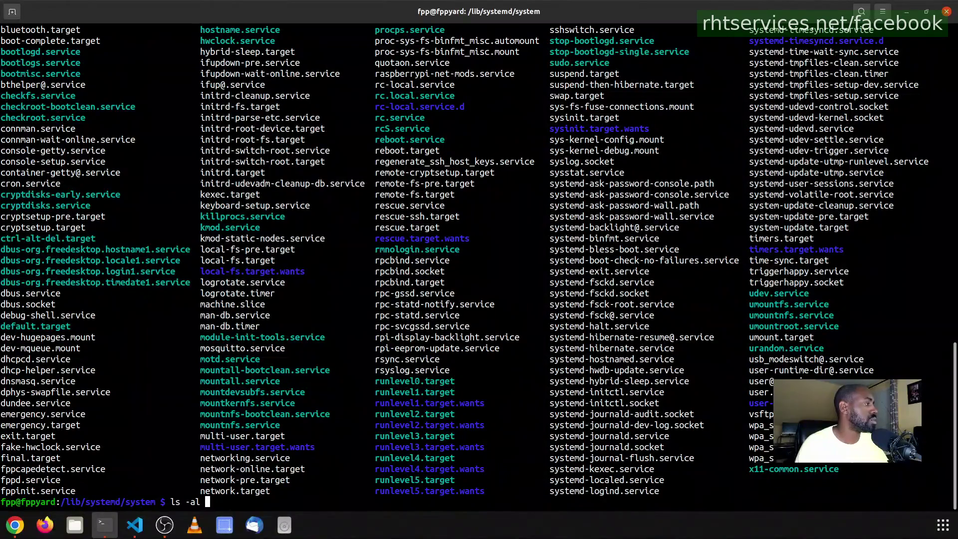
text(f*)
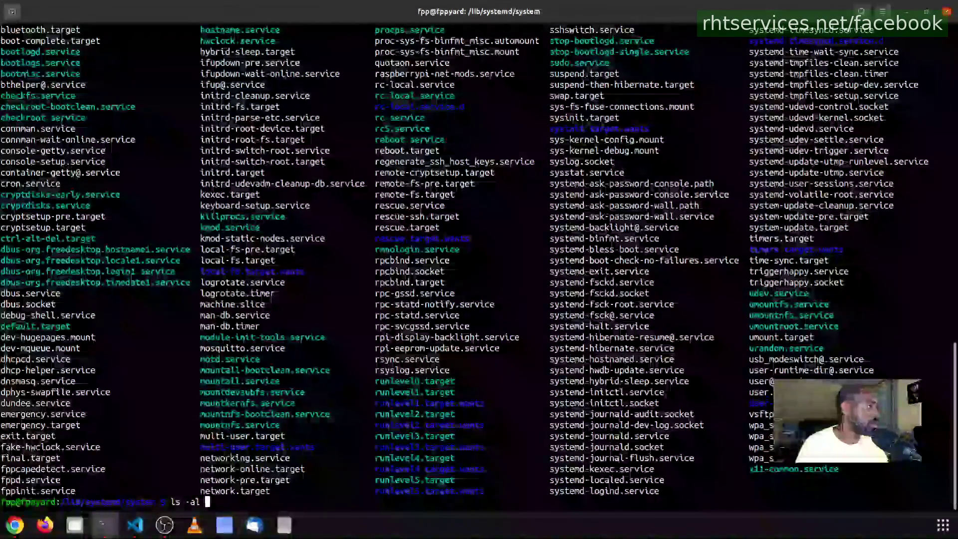
key(Return)
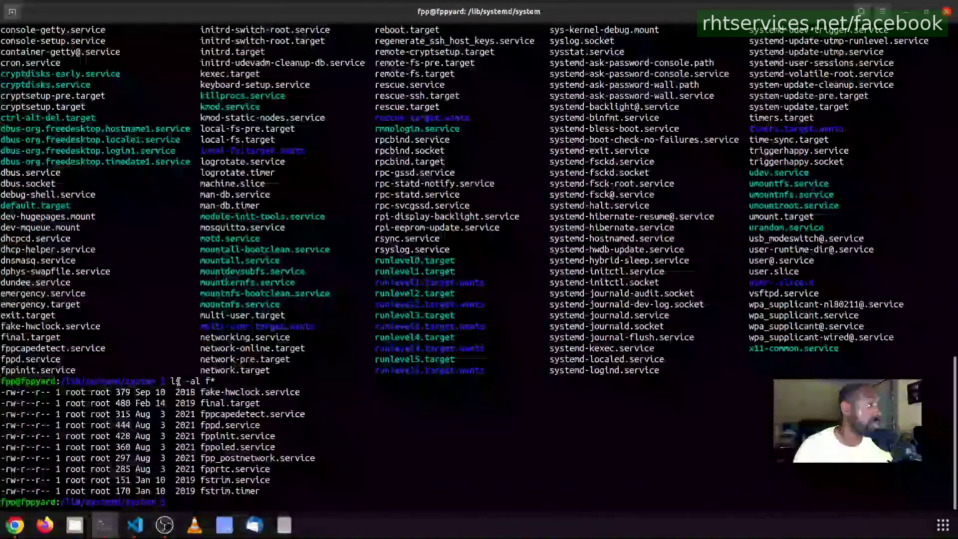
drag(180, 381, 340, 489)
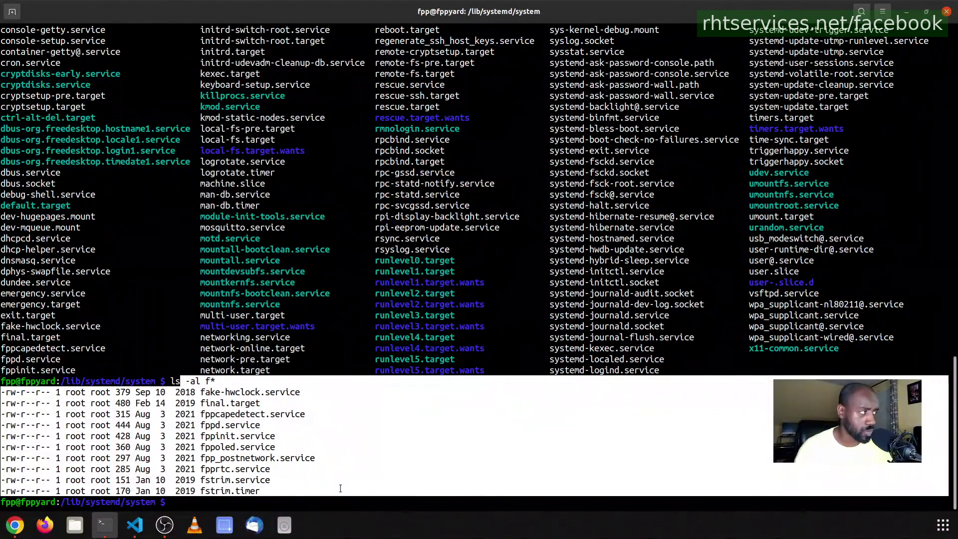
Return home, then enter the media folder and list its contents
text(cd)
key(Return)
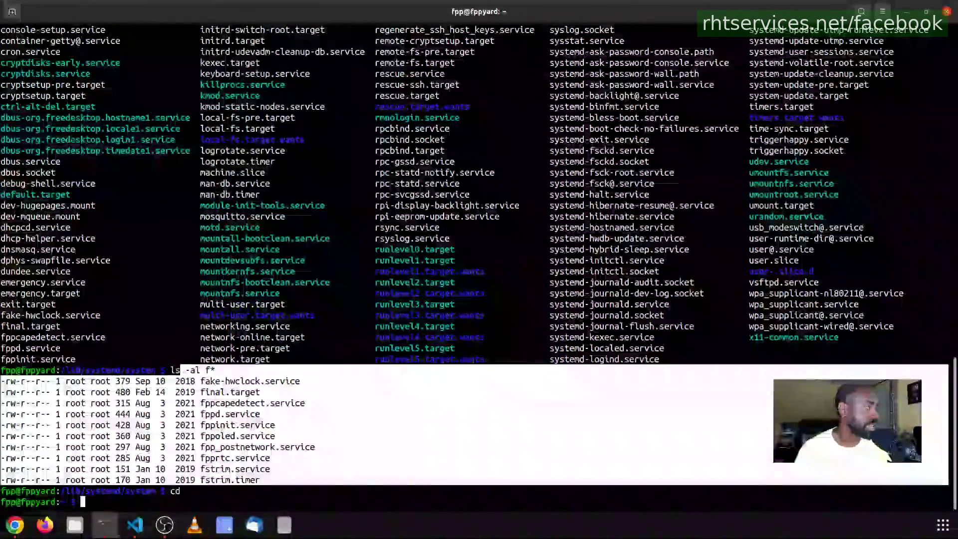
text(ls)
key(Return)
text(cd mdi)
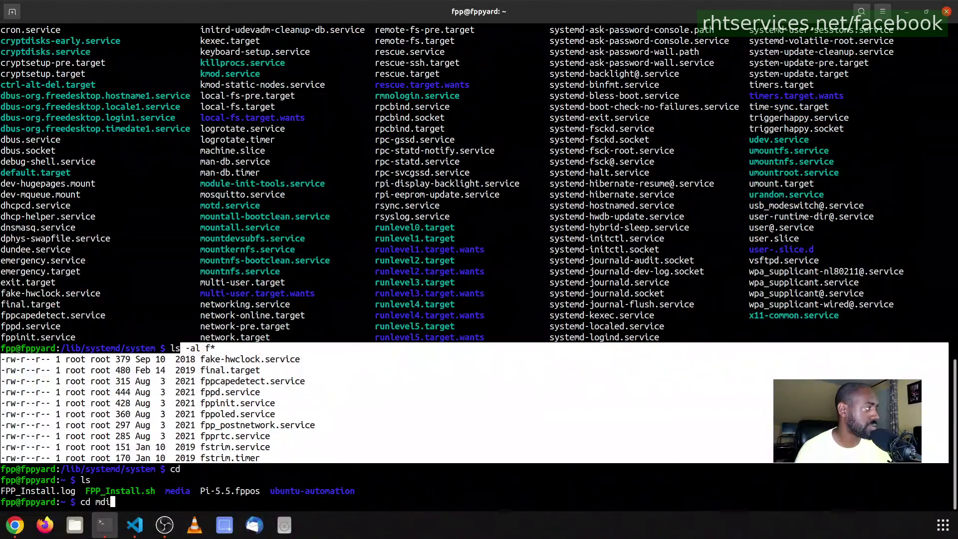
key(Return)
text(ls)
key(Return)
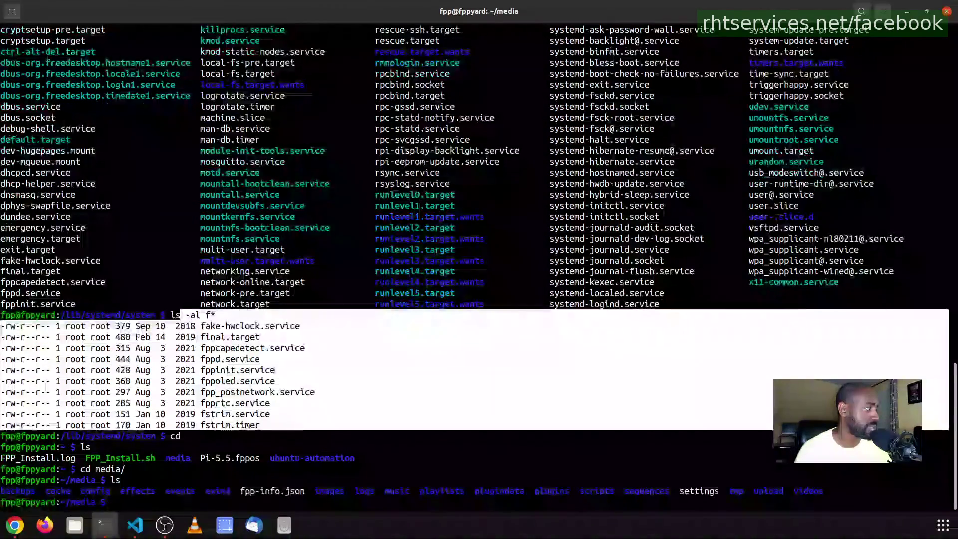
Enter the plugins folder and list the installed plugin folders
text(cd plr)
key(BackSpace)
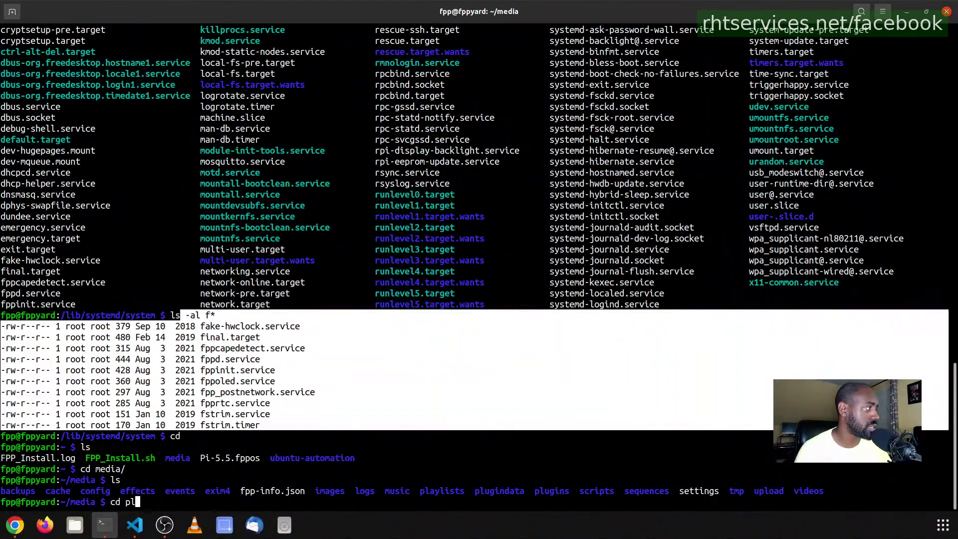
text(u)
key(Tab)
text(s)
key(Tab)
key(Return)
text(ls)
key(Return)
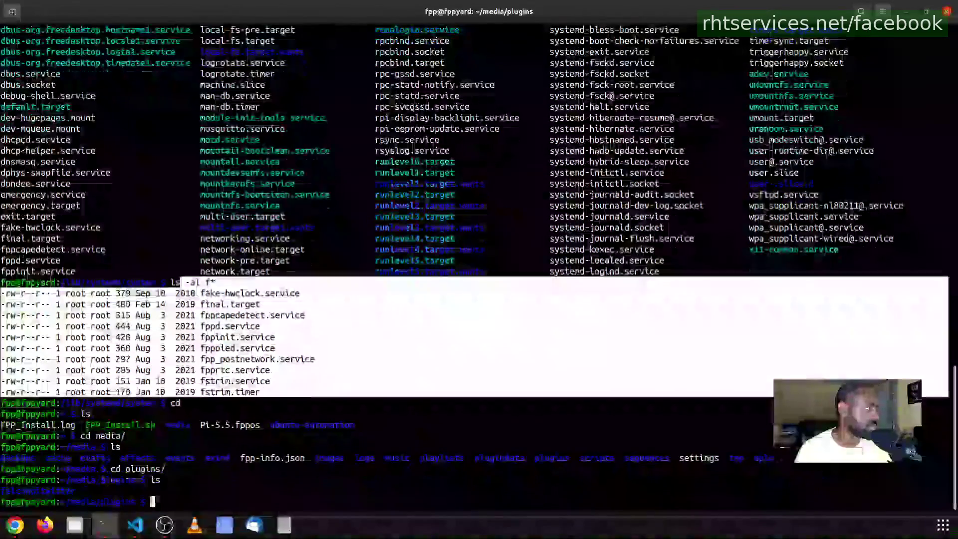
Enter the falconpitwitter folder, list its files and highlight falconpitwitter.service
text(cd falconpitwitter/)
key(Return)
text(ls)
key(Return)
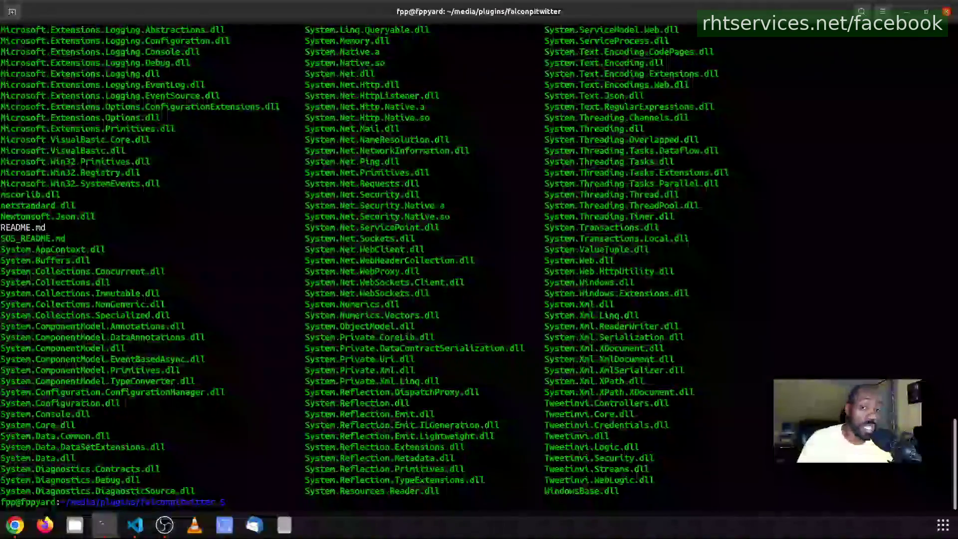
scroll(342, 488, up, 15)
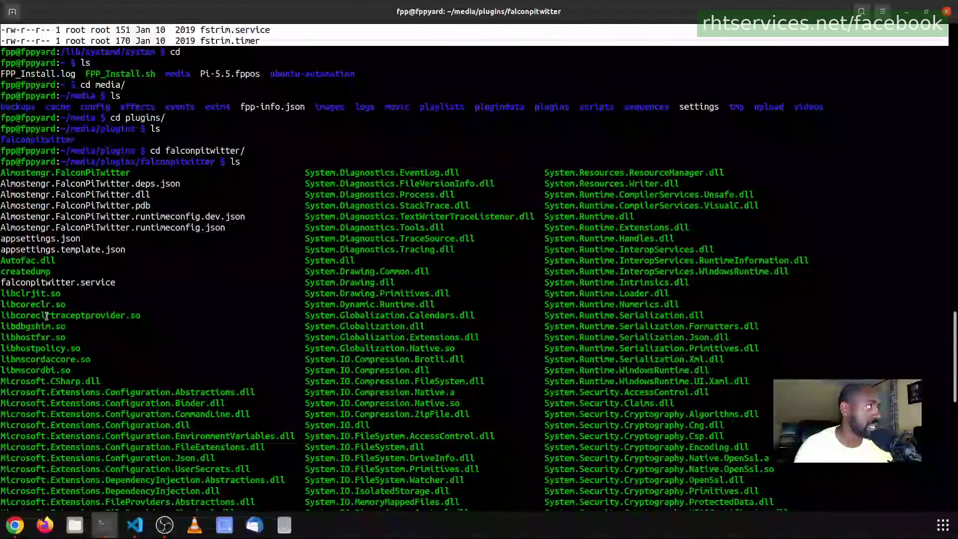
drag(20, 238, 159, 276)
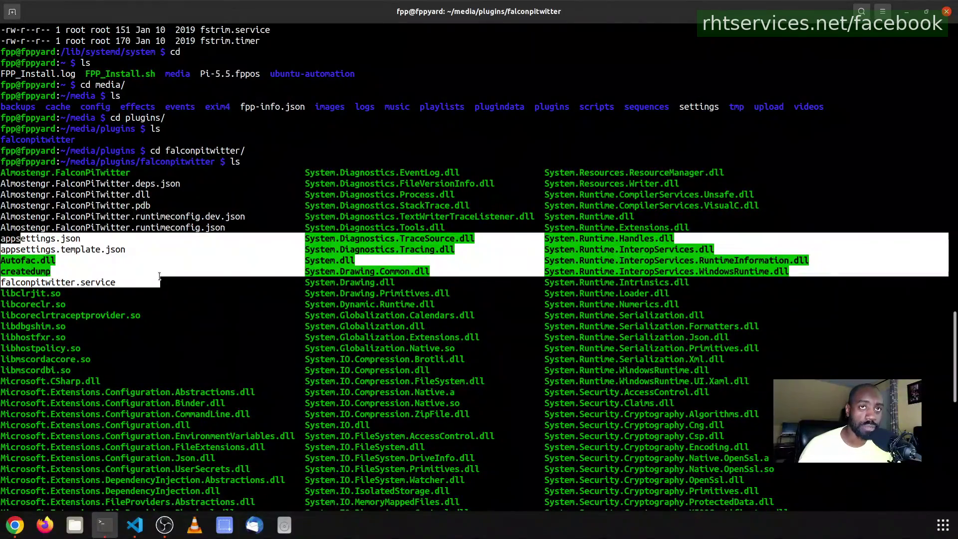
click(135, 525)
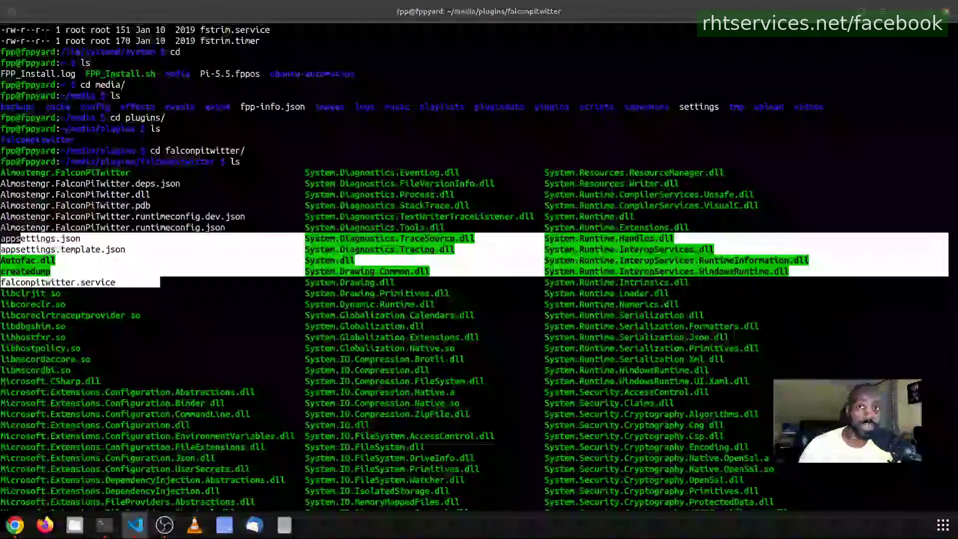